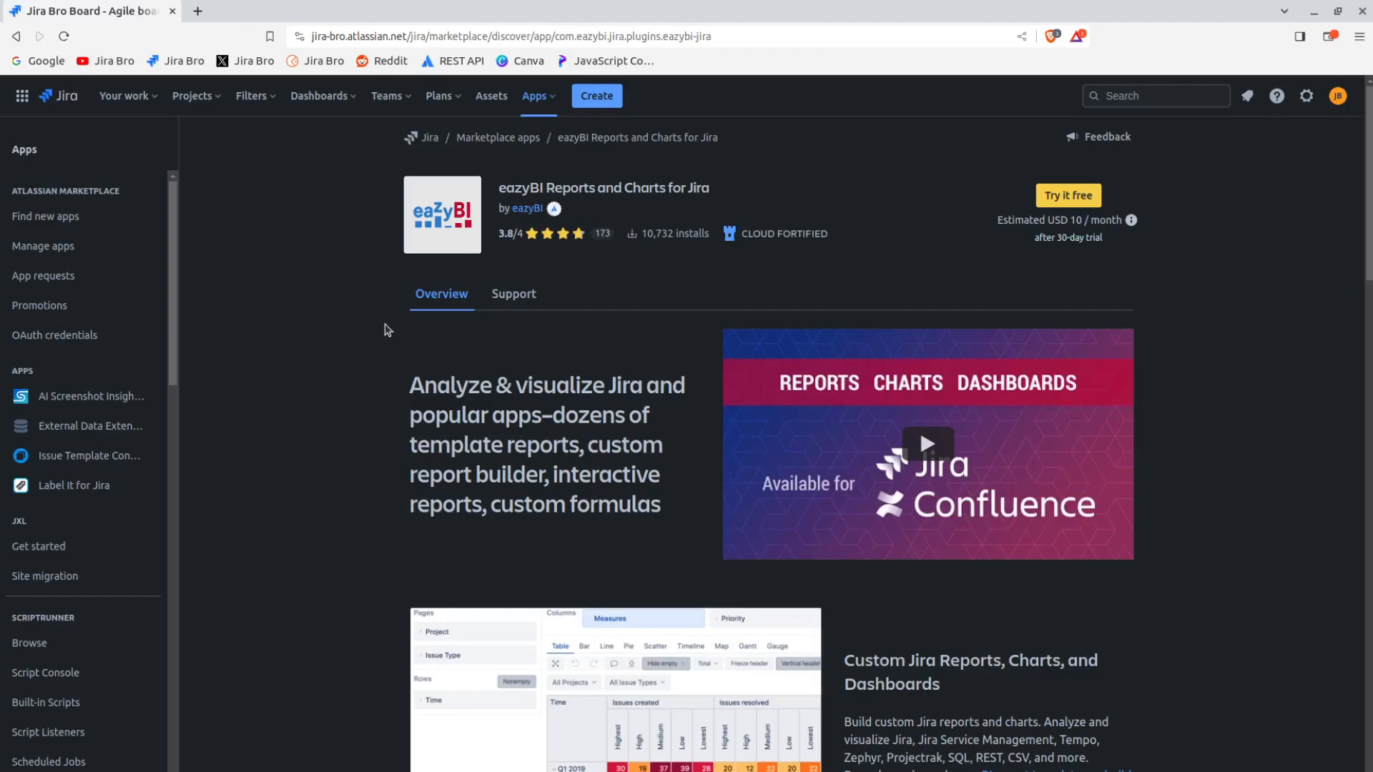
Review the marketplace overview of eazyBI Reports and Charts for Jira, including its reporting features and details
scroll(387, 330, "down", 3)
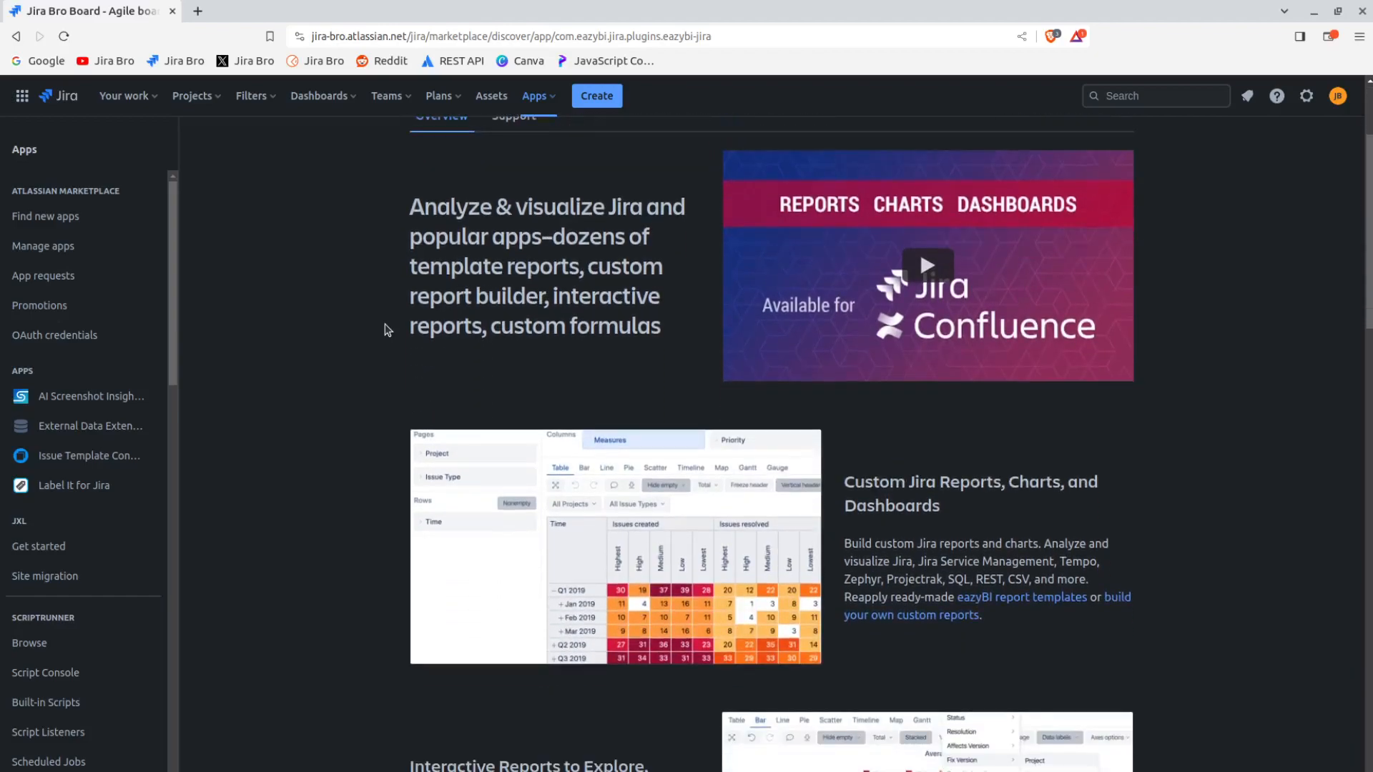
scroll(386, 329, "down", 6)
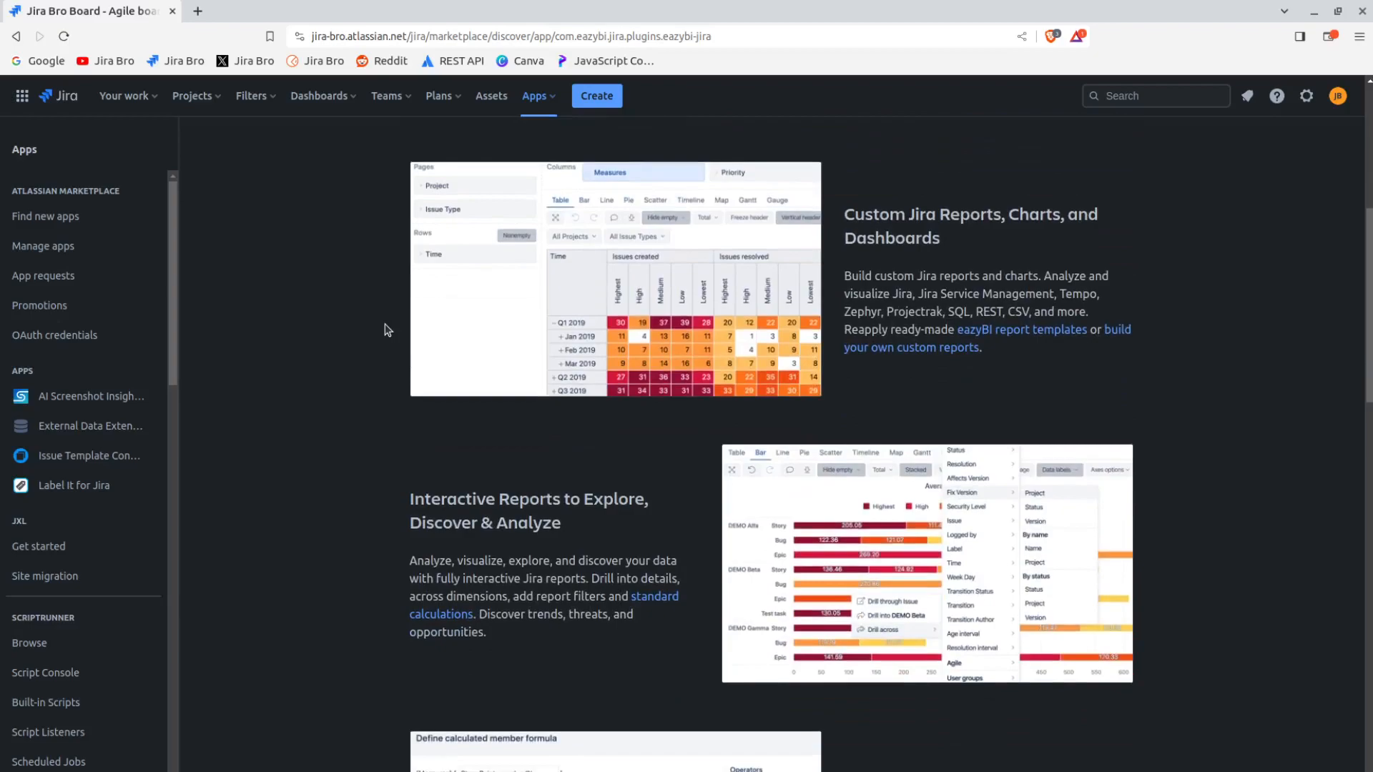
scroll(387, 330, "down", 3)
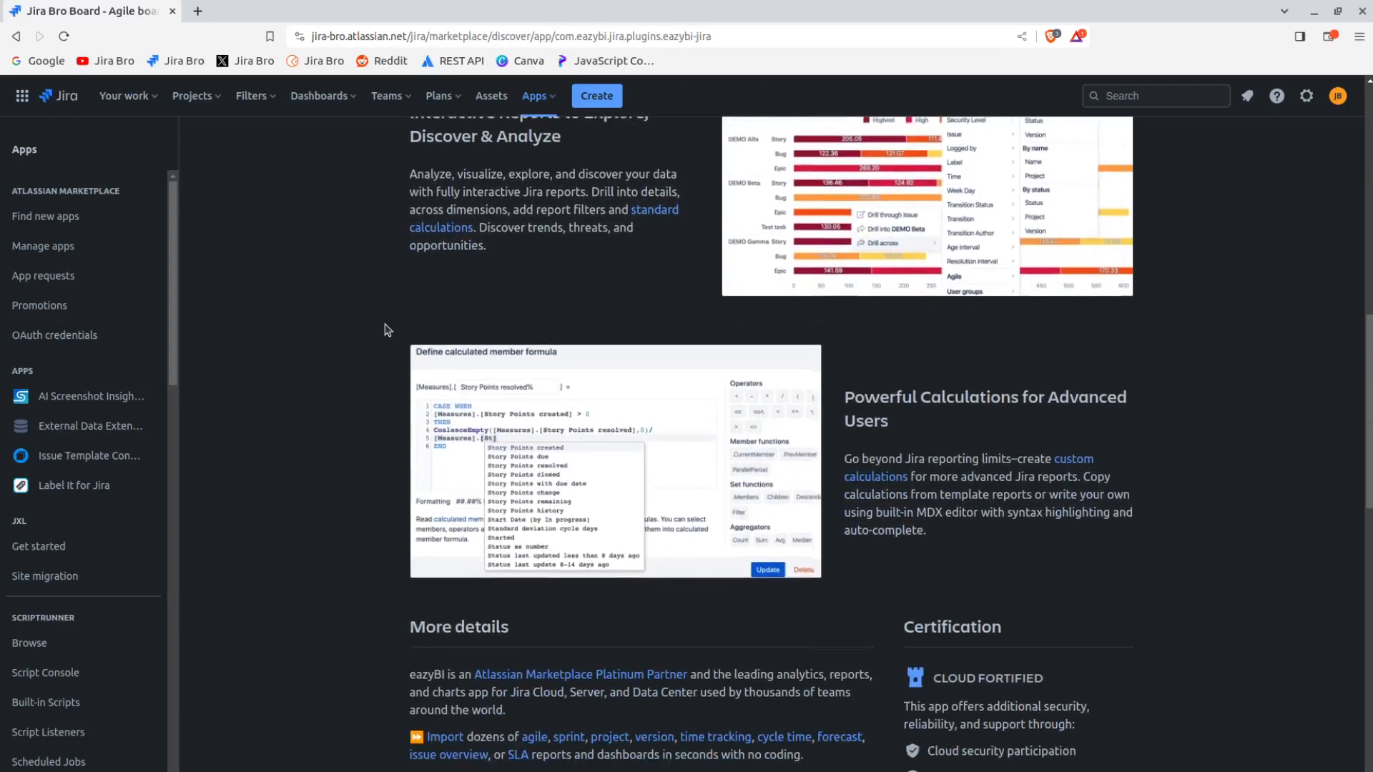
scroll(387, 330, "down", 2)
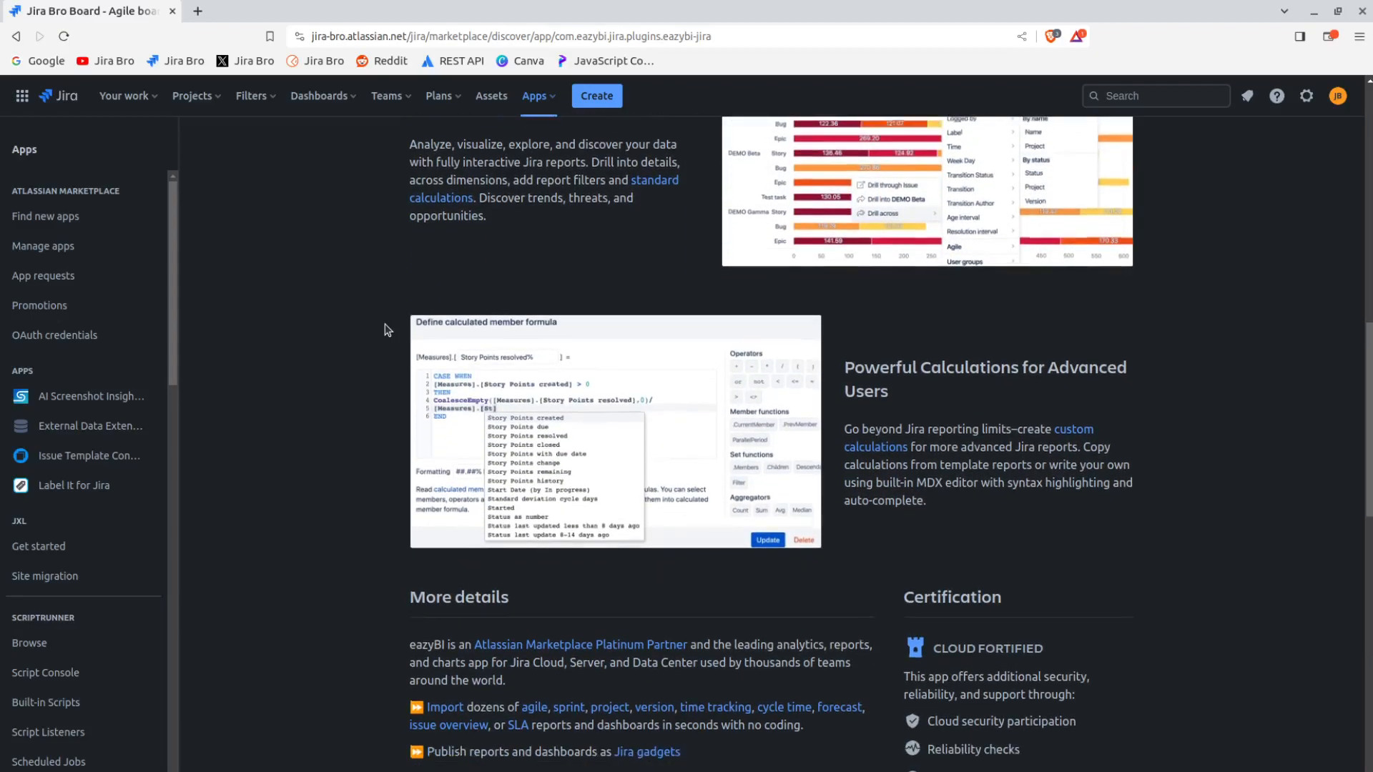
scroll(387, 330, "down", 3)
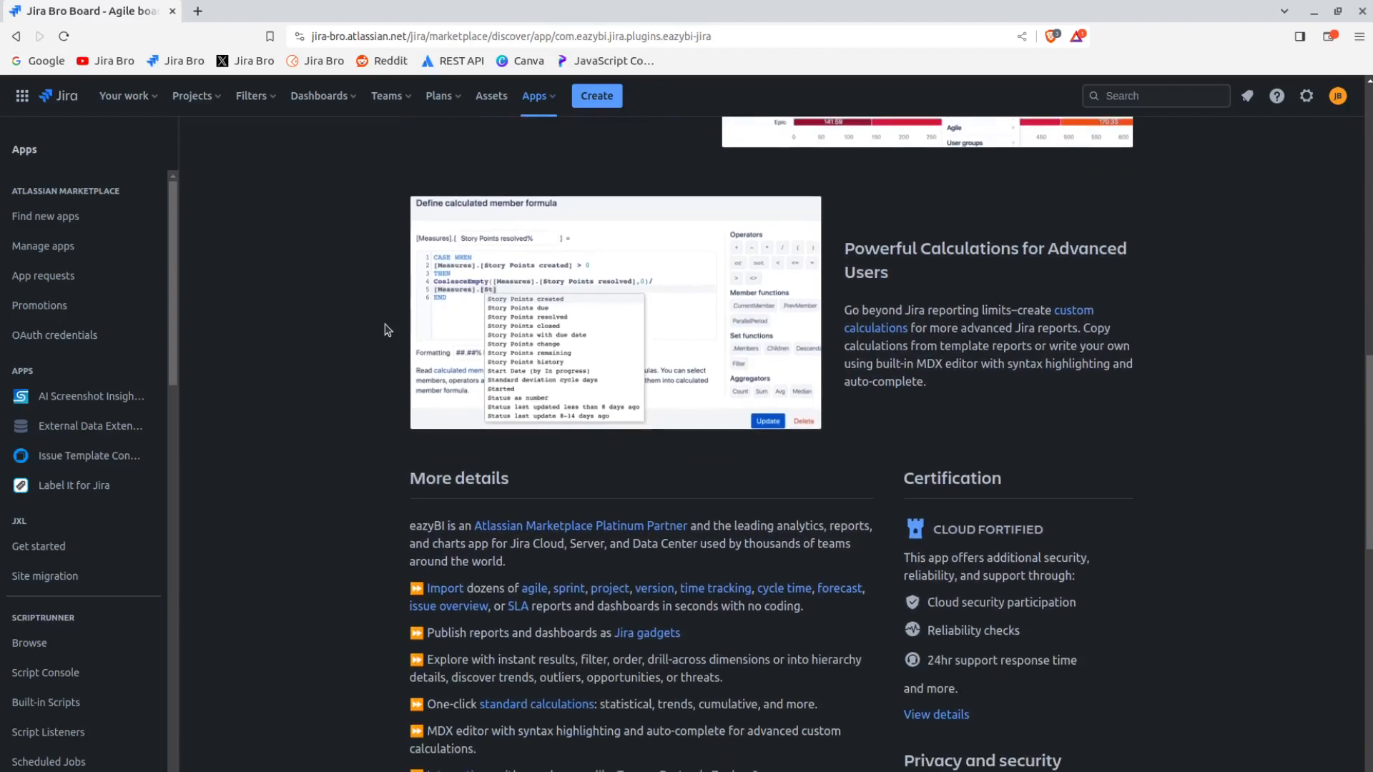
scroll(387, 329, "down", 3)
scroll(386, 329, "up", 13)
scroll(387, 330, "up", 9)
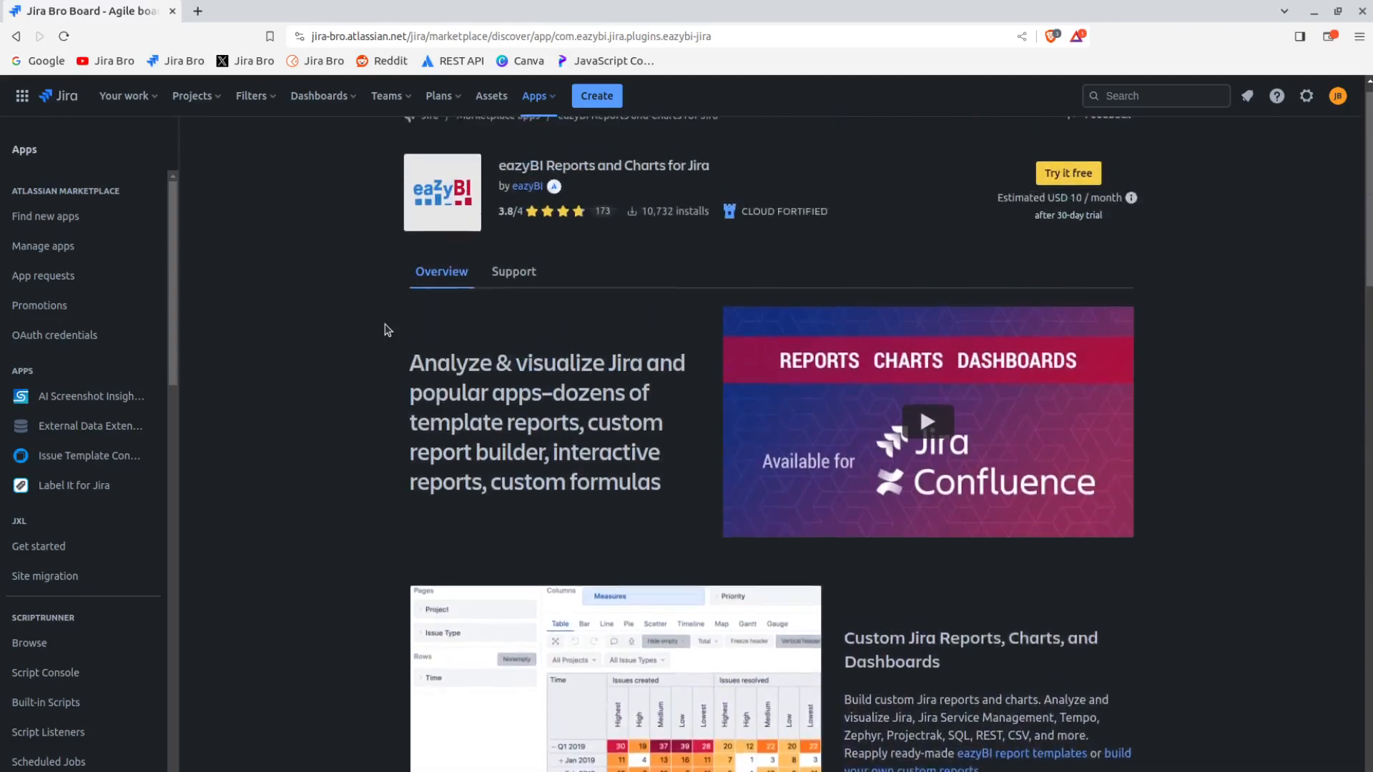
Install the free trial of eazyBI Reports and Charts for Jira and open its getting-started page
left_click(1074, 196)
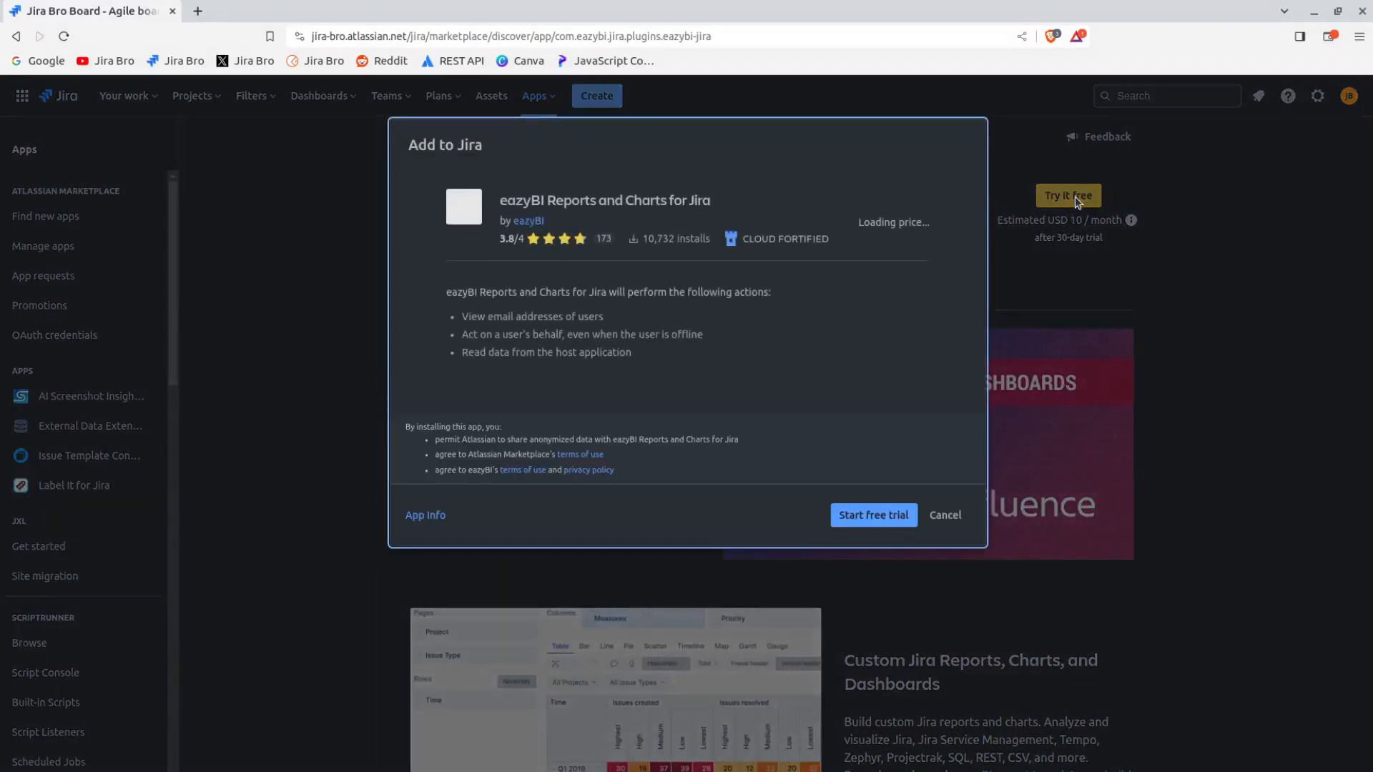
left_click(857, 526)
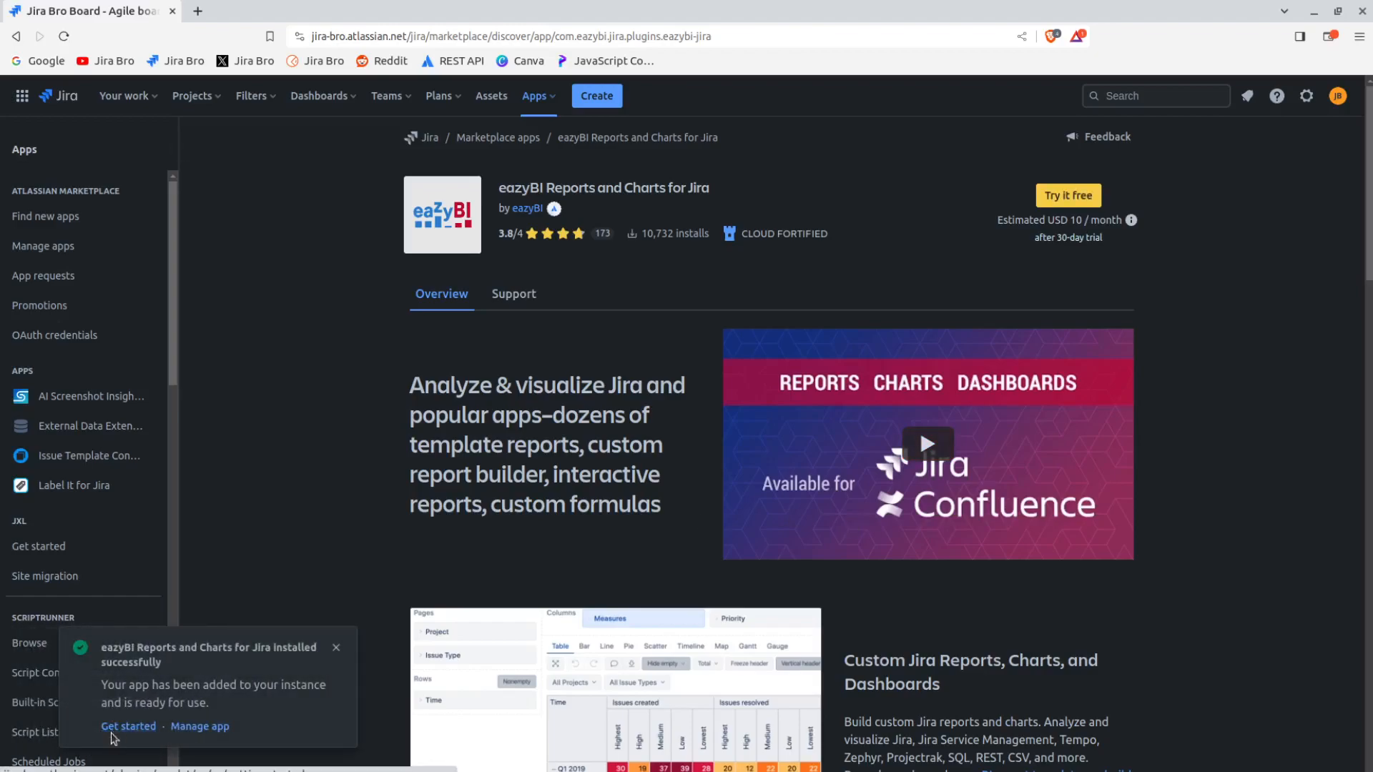
left_click(111, 728)
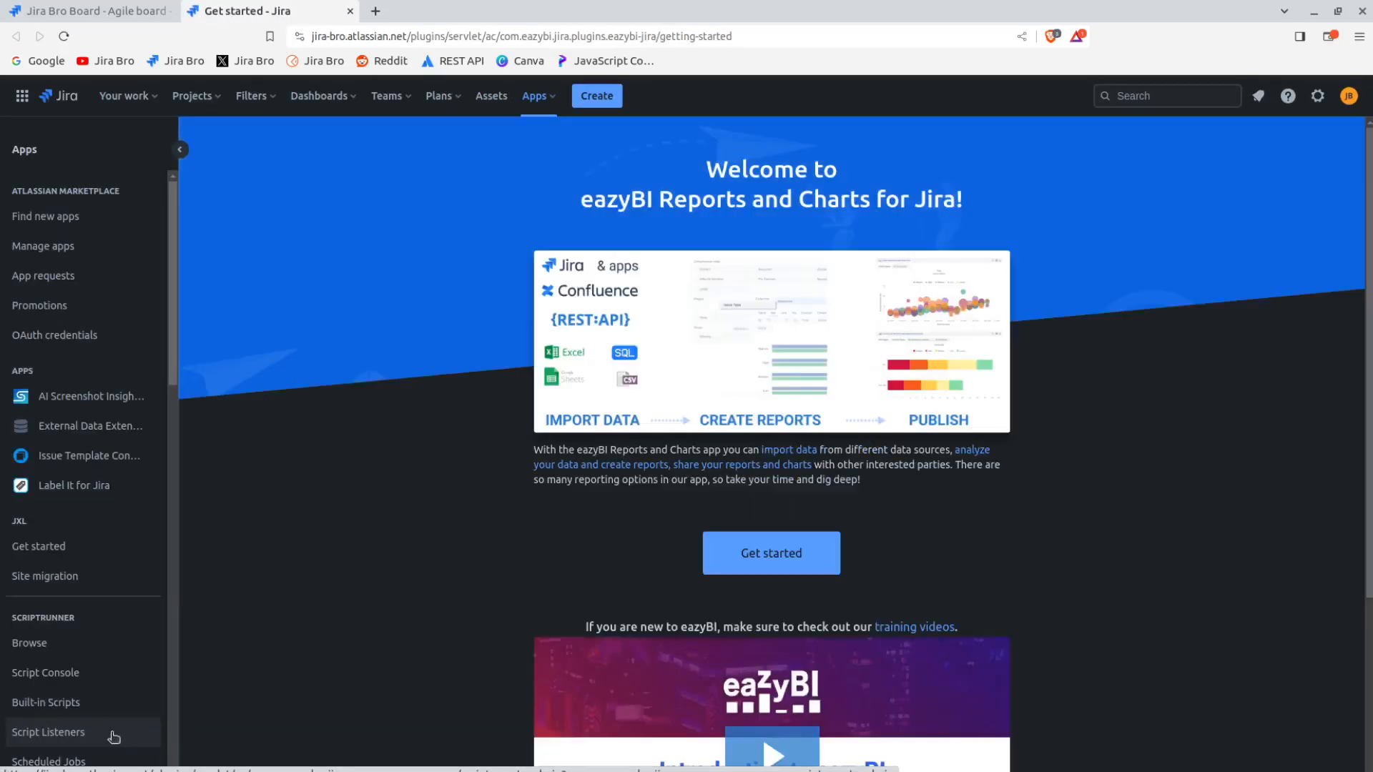
Get started with eazyBI and dismiss the welcome tour
left_click(777, 564)
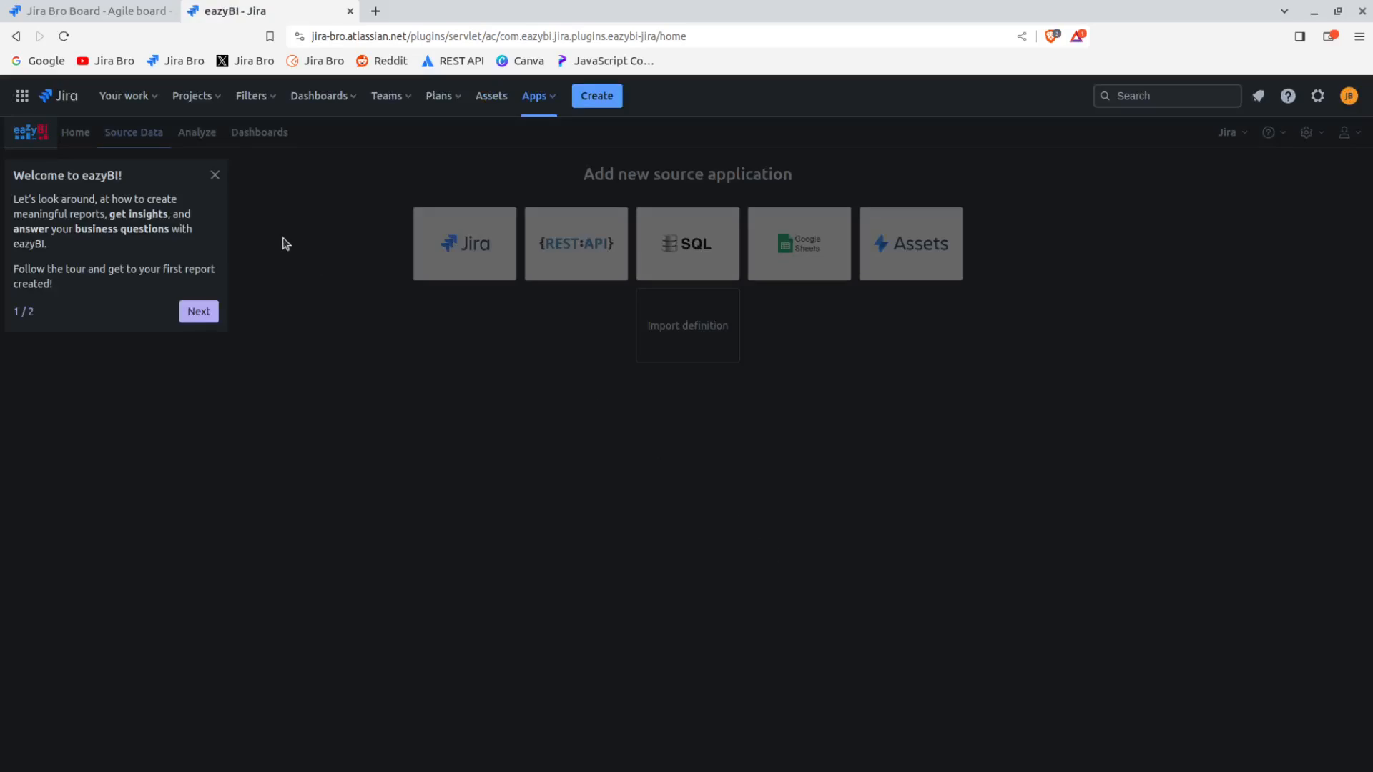
left_click(213, 175)
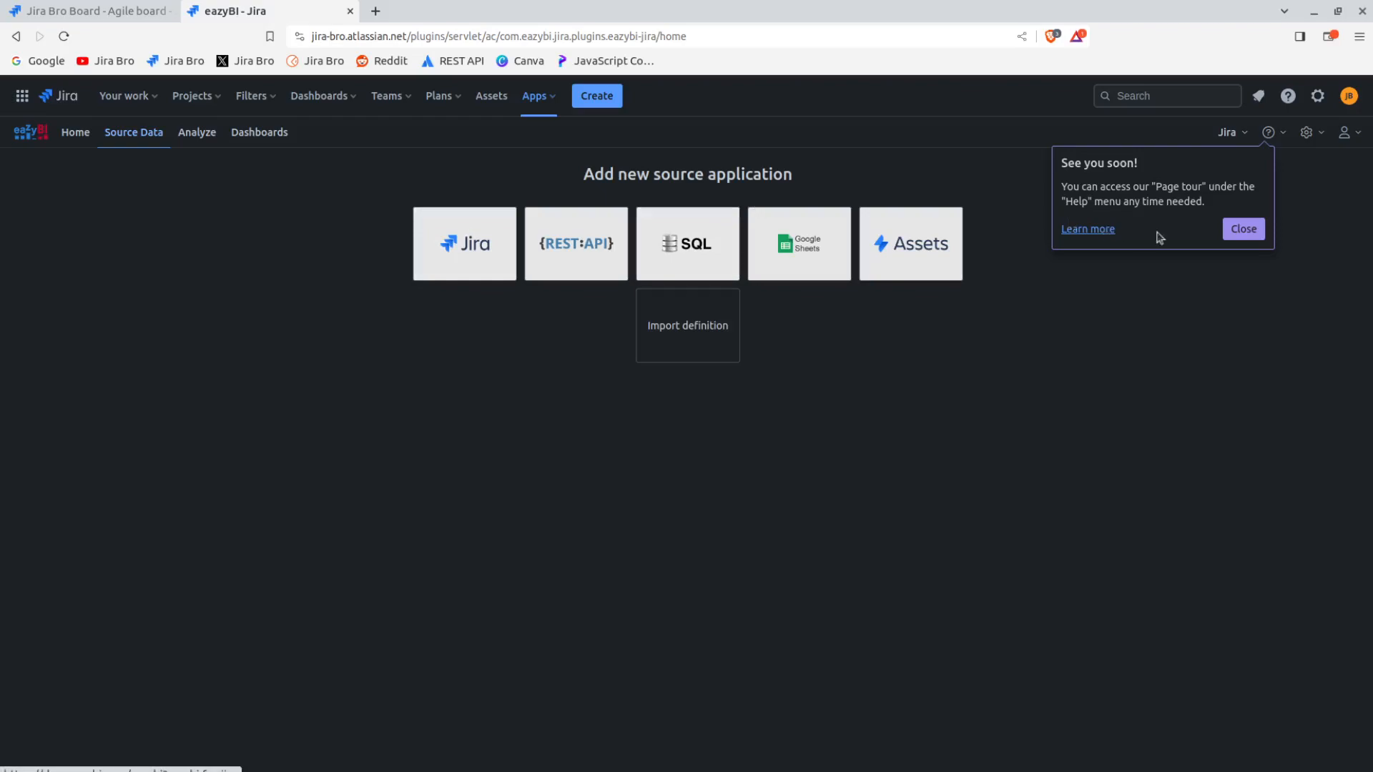
left_click(1243, 236)
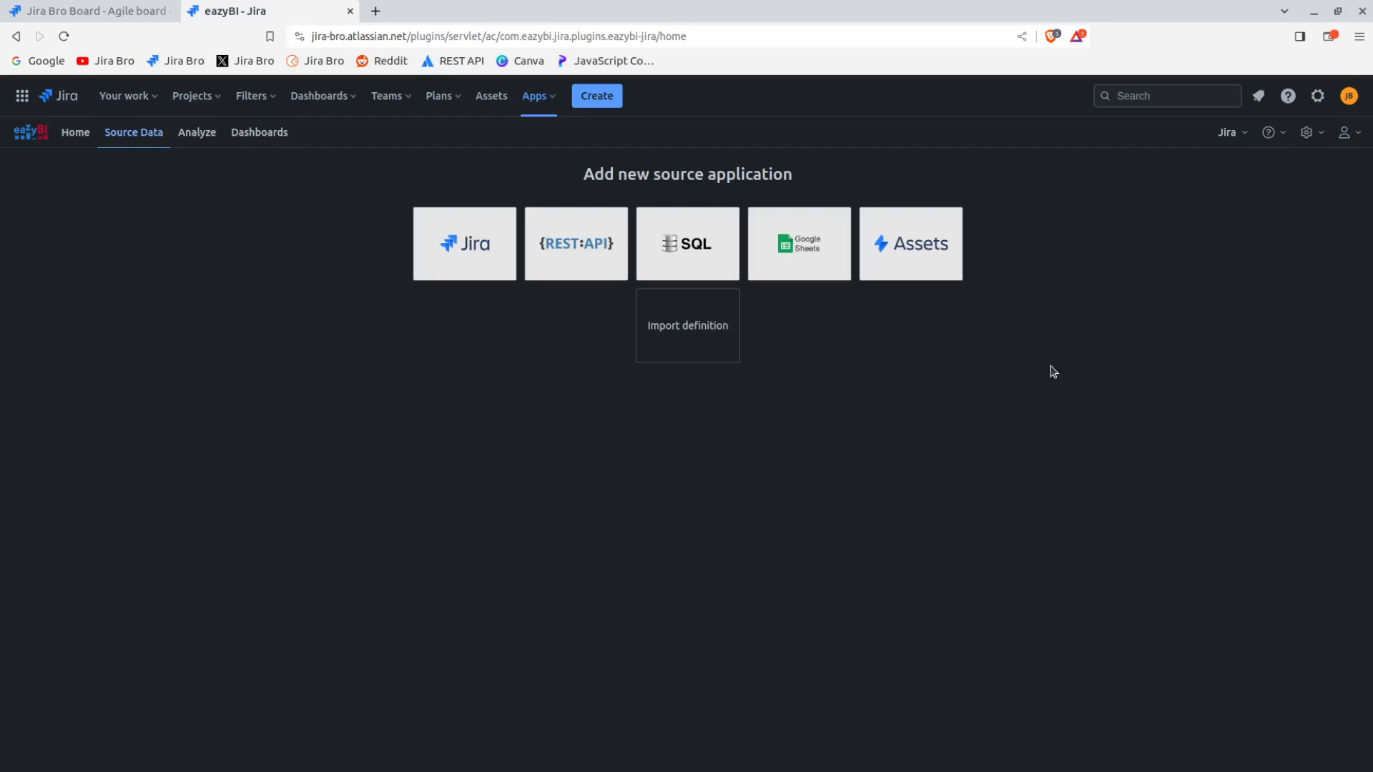
Add Jira as a new source application and select all Jira projects for import
left_click(476, 276)
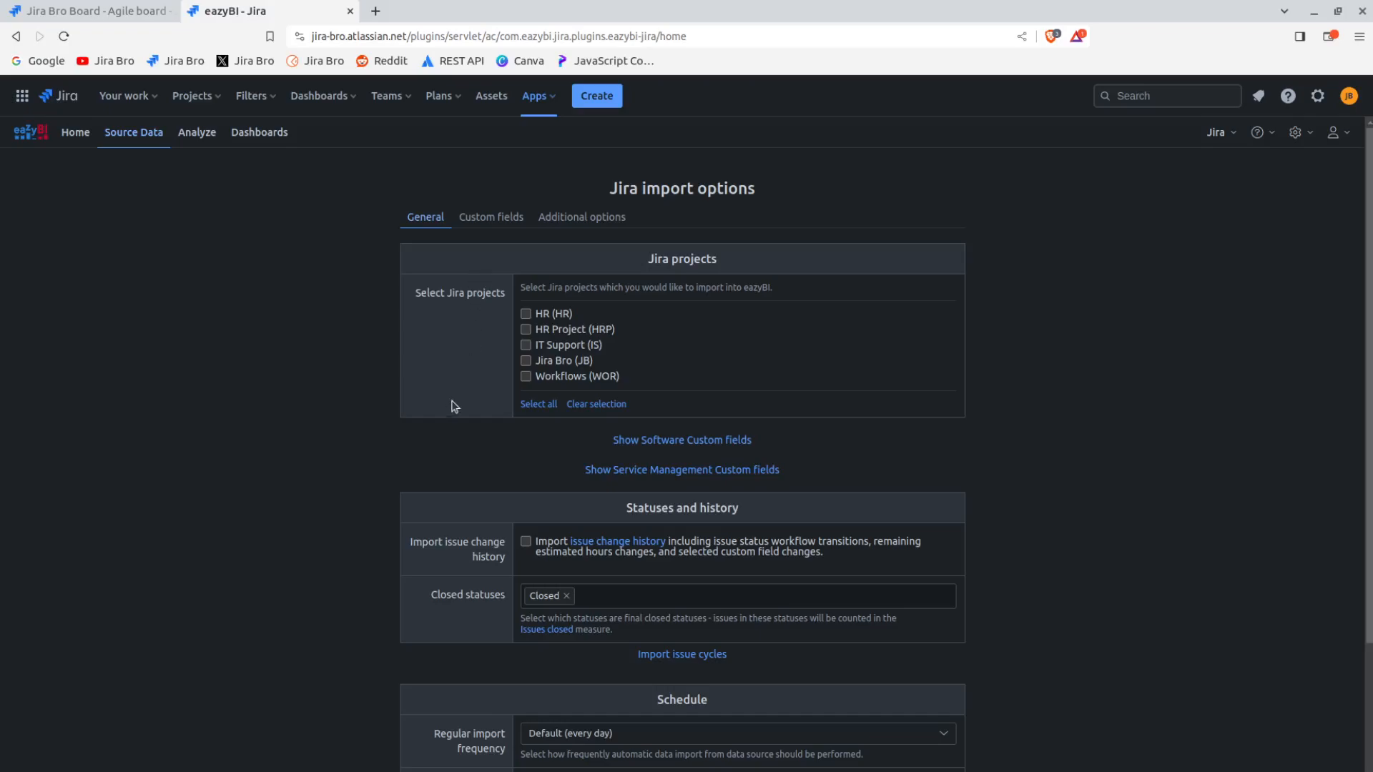
left_click(541, 313)
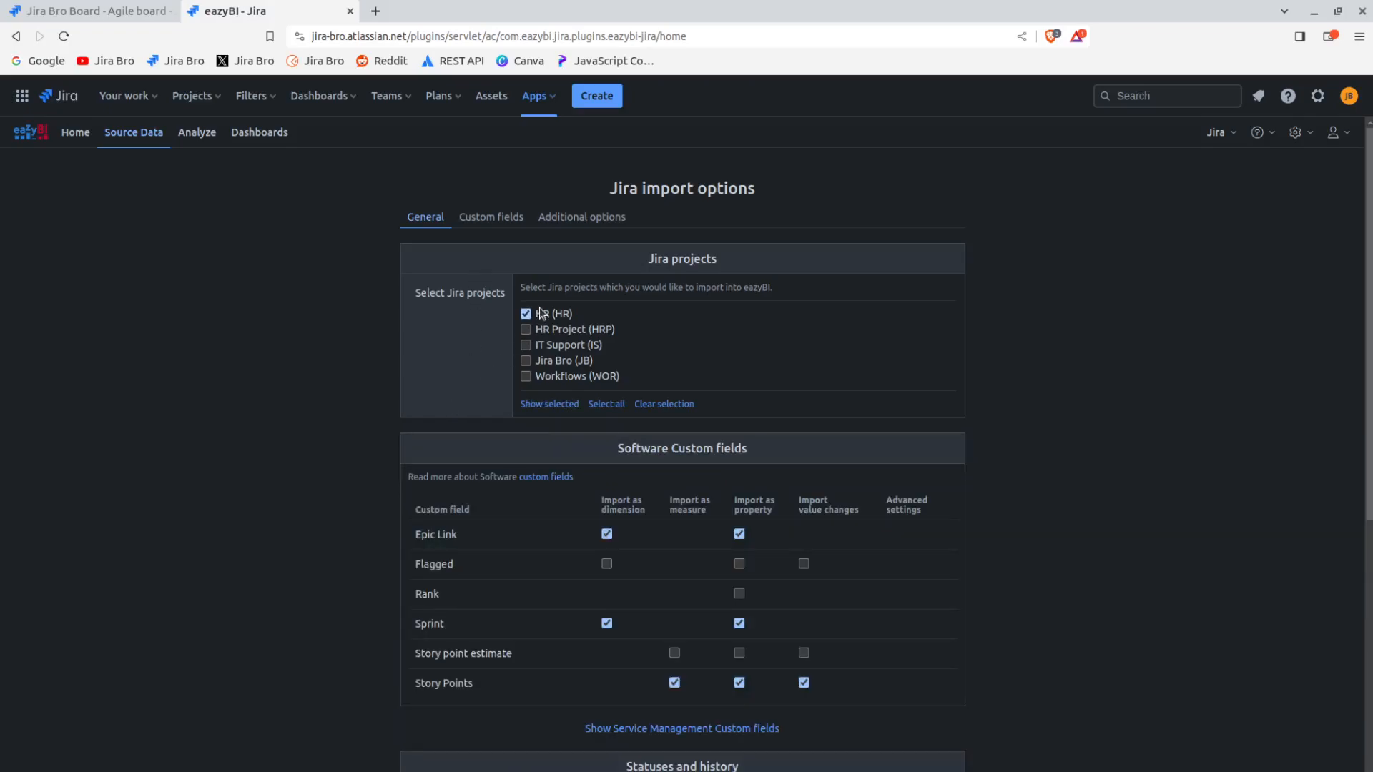
left_click(542, 313)
left_click(538, 403)
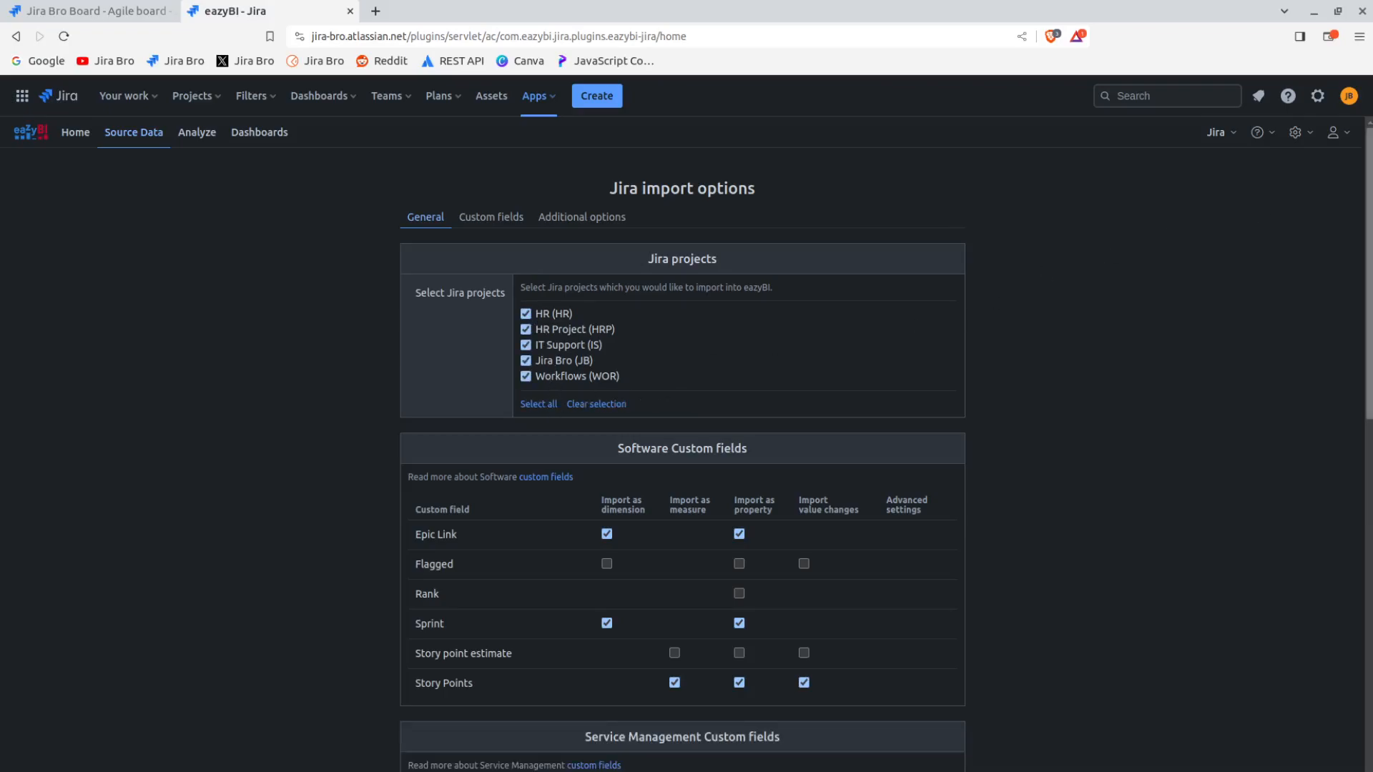
Set the Story point estimate software custom field to import as a measure
scroll(1369, 286, "down", 1)
scroll(1349, 314, "down", 3)
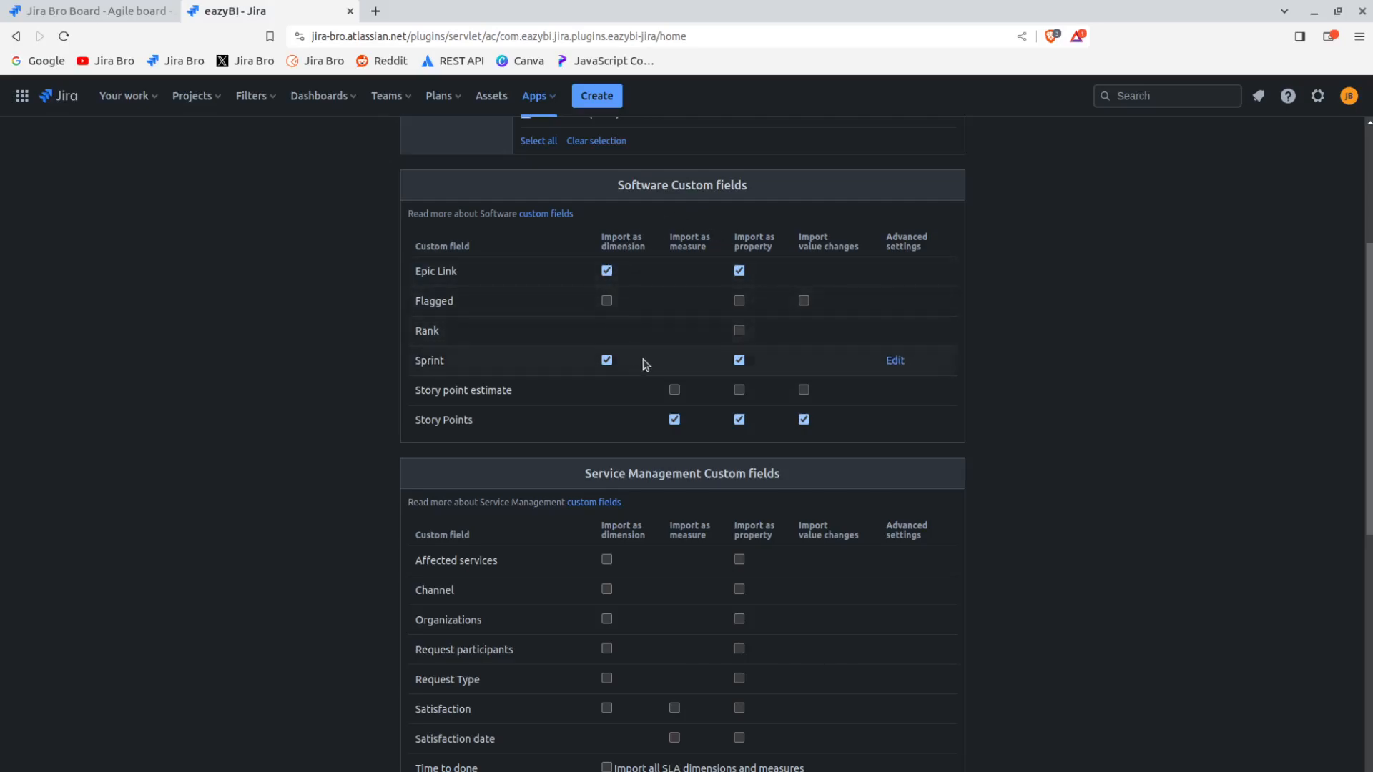
left_click(674, 390)
Examine the advanced settings of the Epic Link field, including its custom JavaScript code editor, without saving changes
left_click(908, 276)
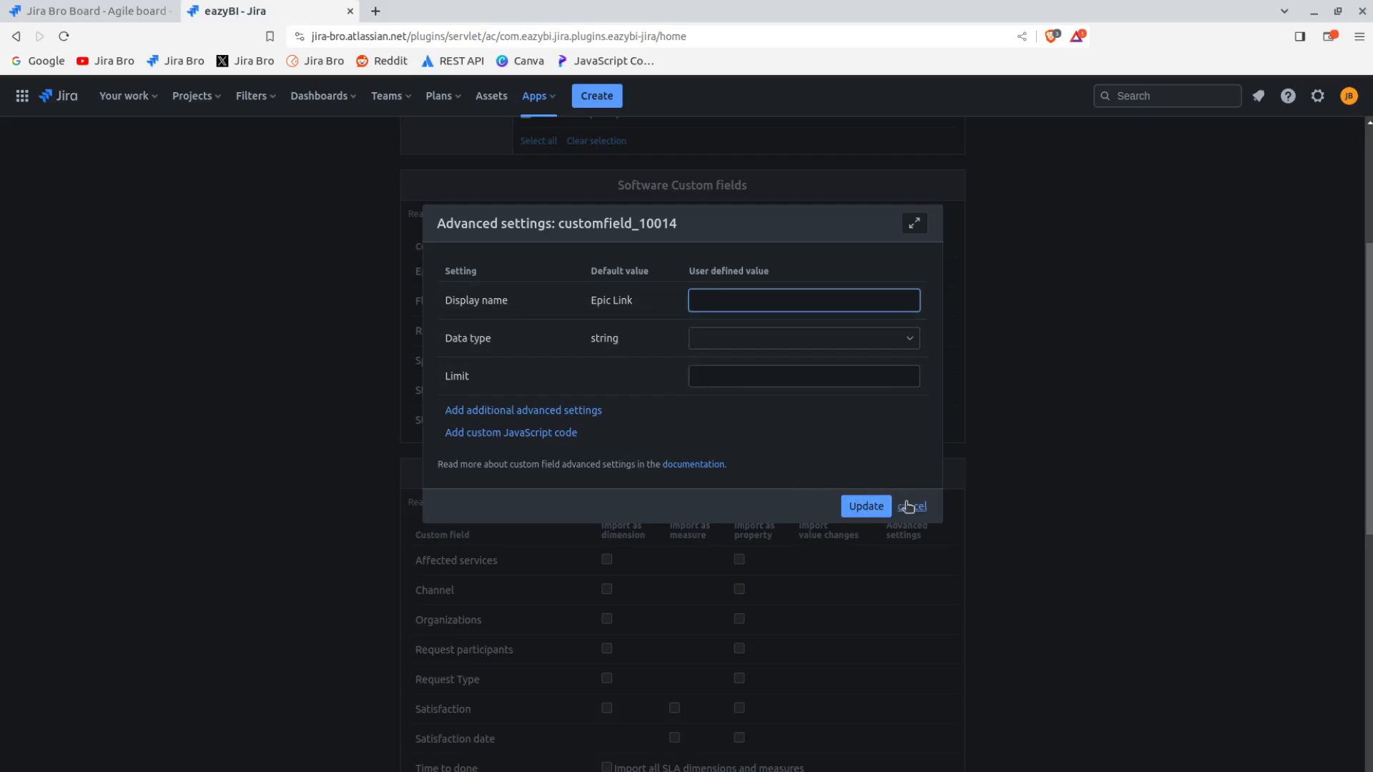
left_click(528, 435)
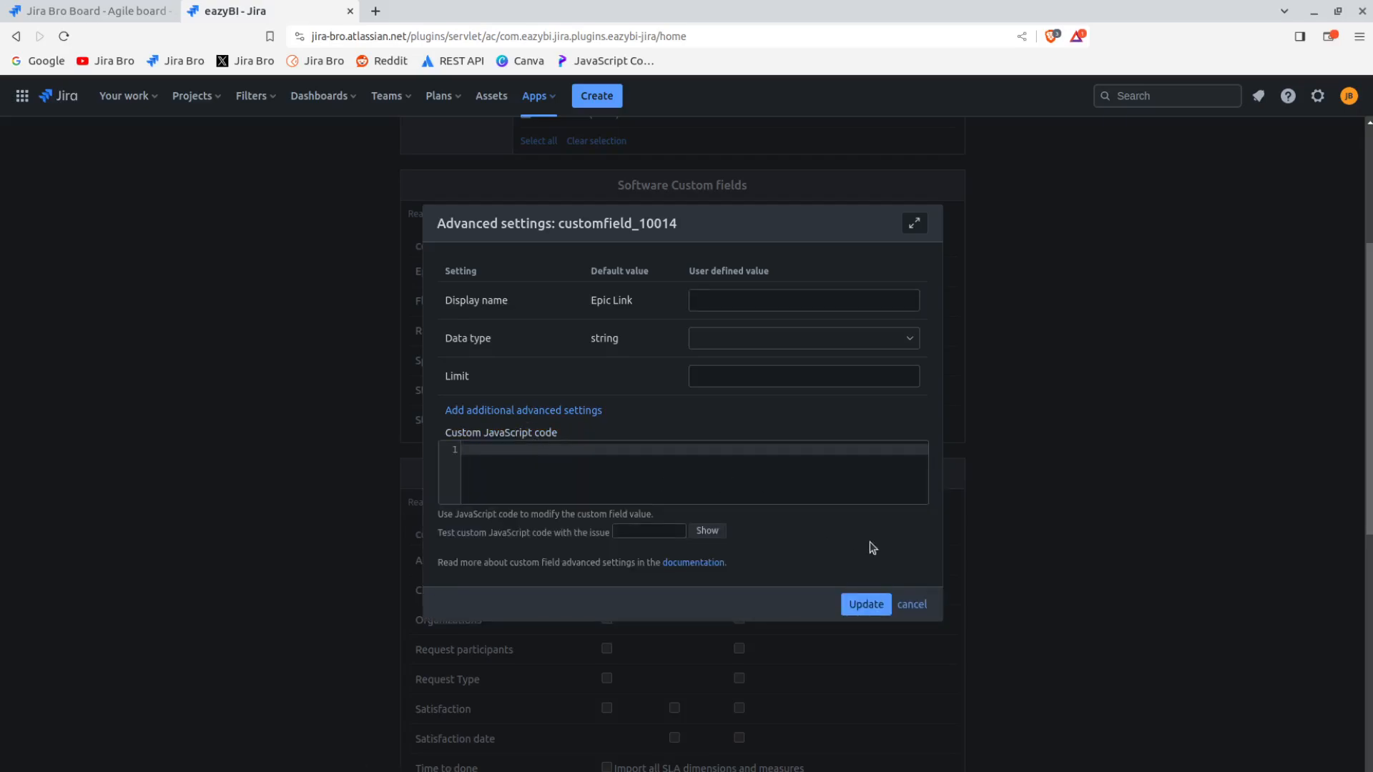
left_click(914, 606)
Set the Satisfaction service management custom field to import as a dimension
left_click_drag(1370, 415, 1370, 552)
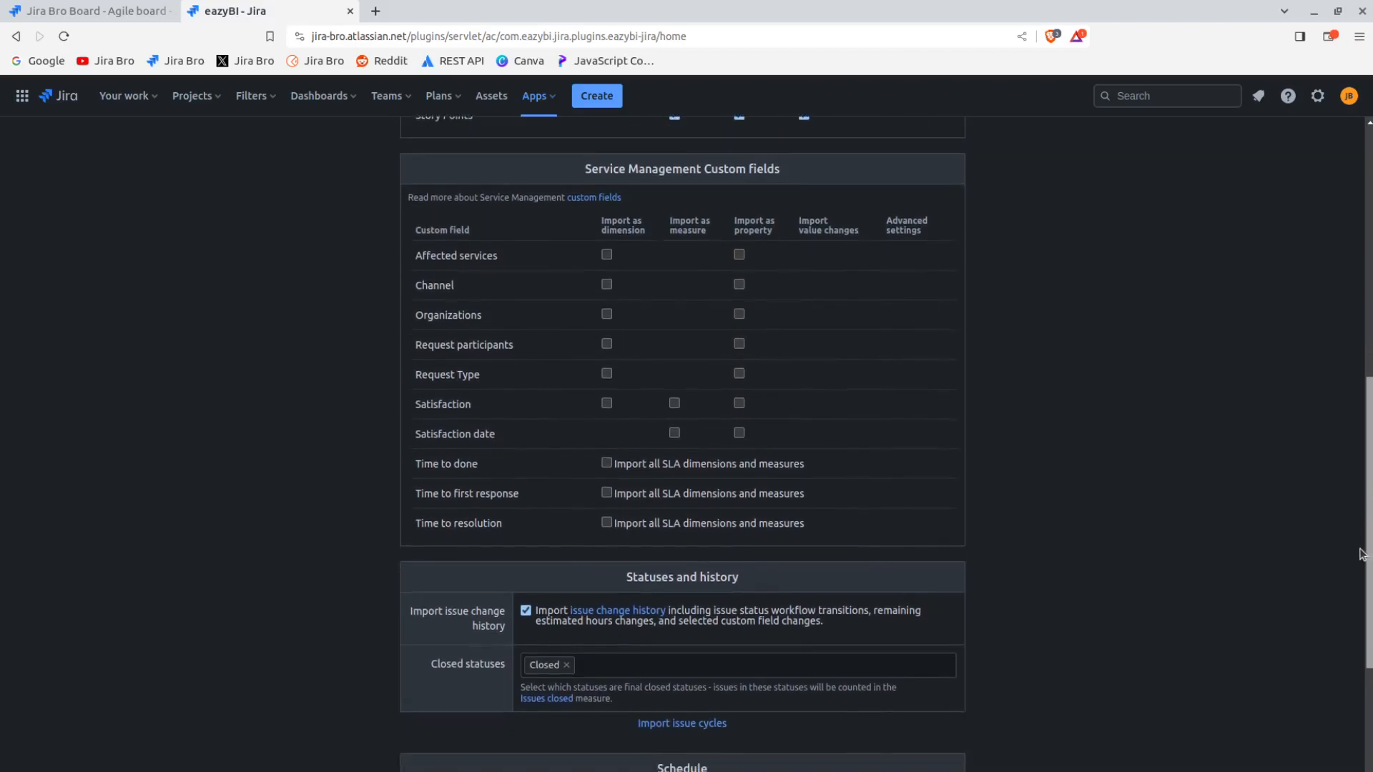
left_click(606, 404)
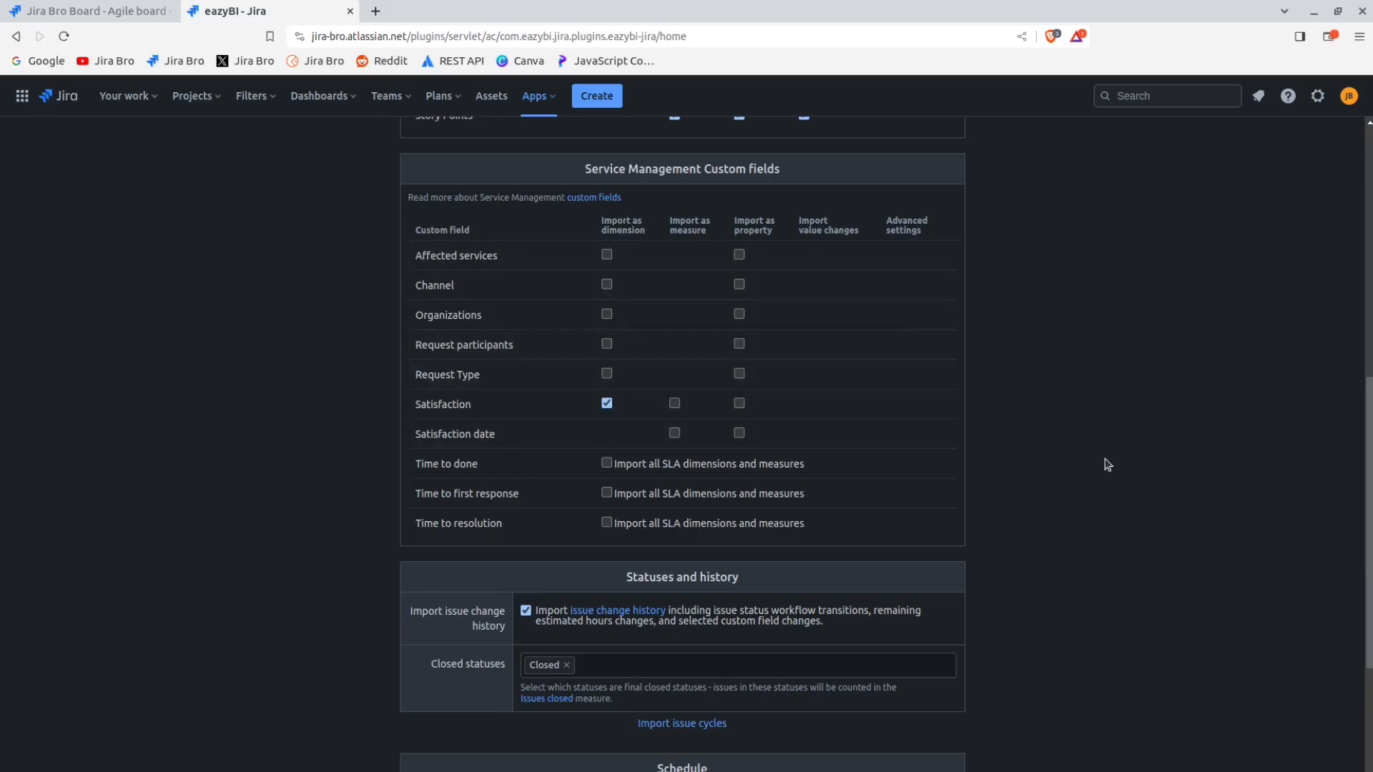
Add Done to the closed statuses and start the Jira data import
left_click_drag(1370, 496, 1370, 600)
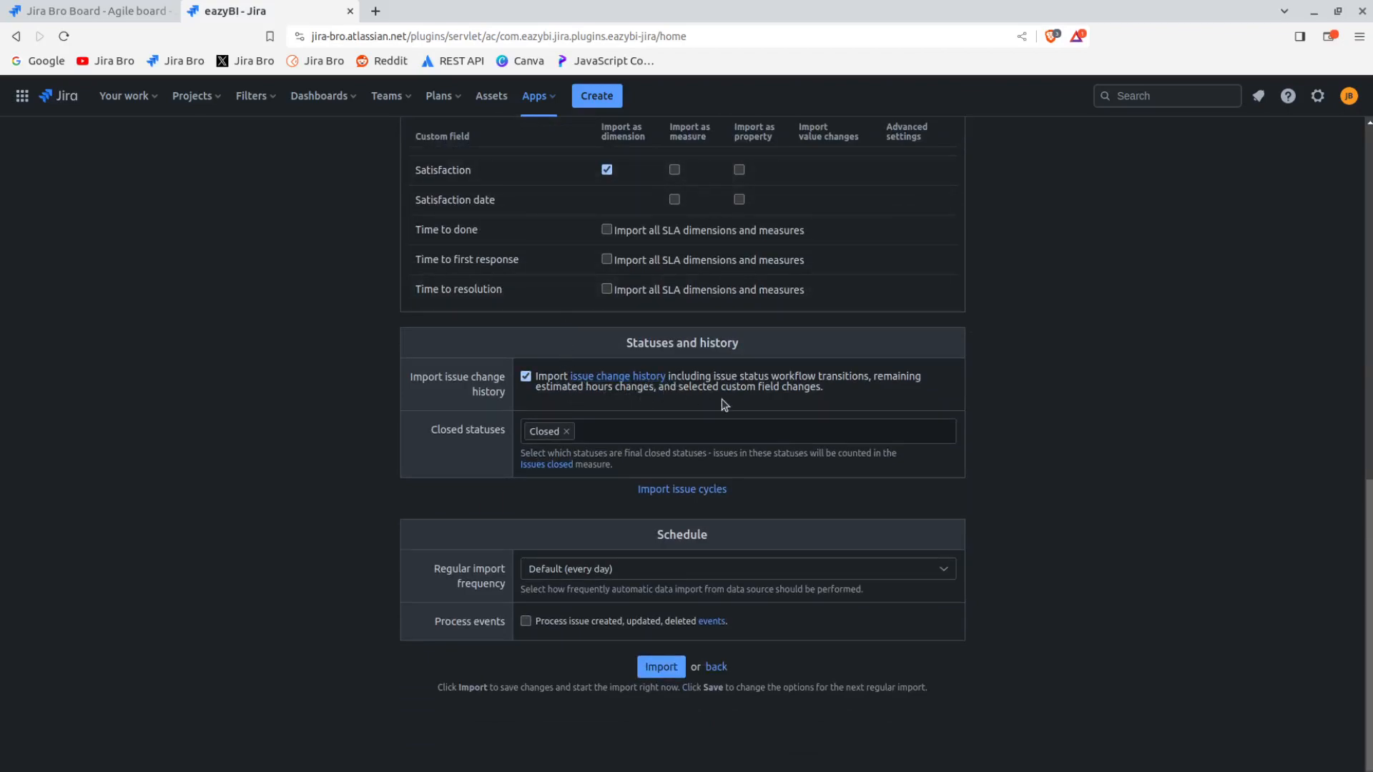
left_click(595, 434)
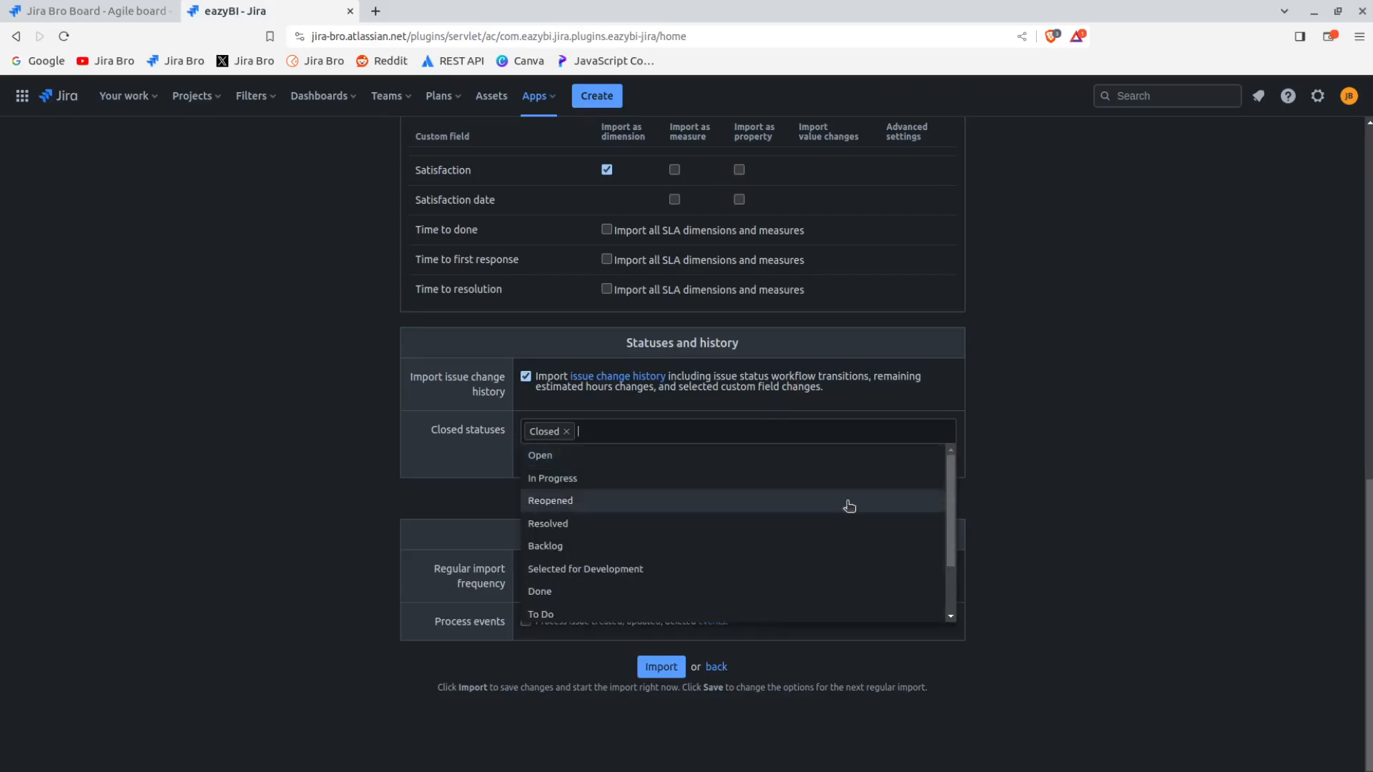
left_click_drag(947, 489, 928, 545)
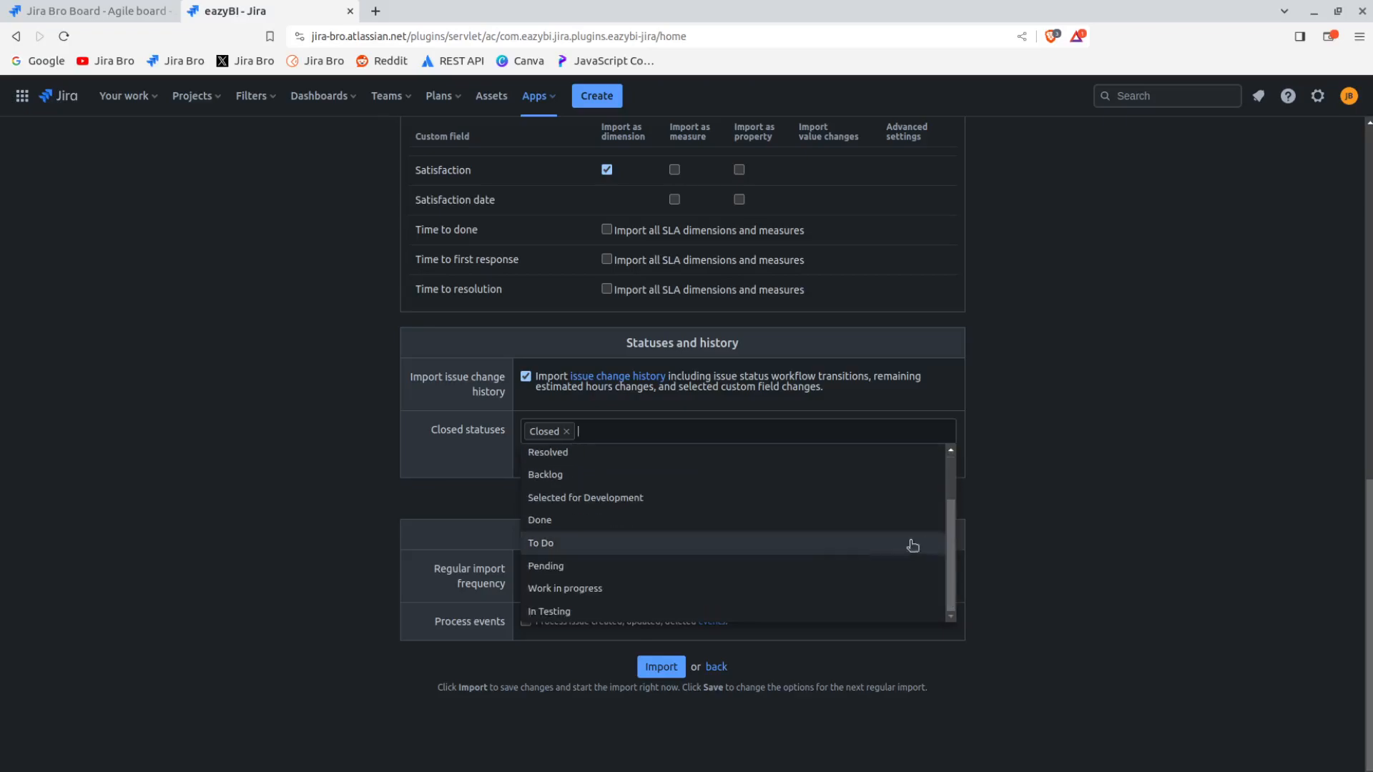
left_click(849, 527)
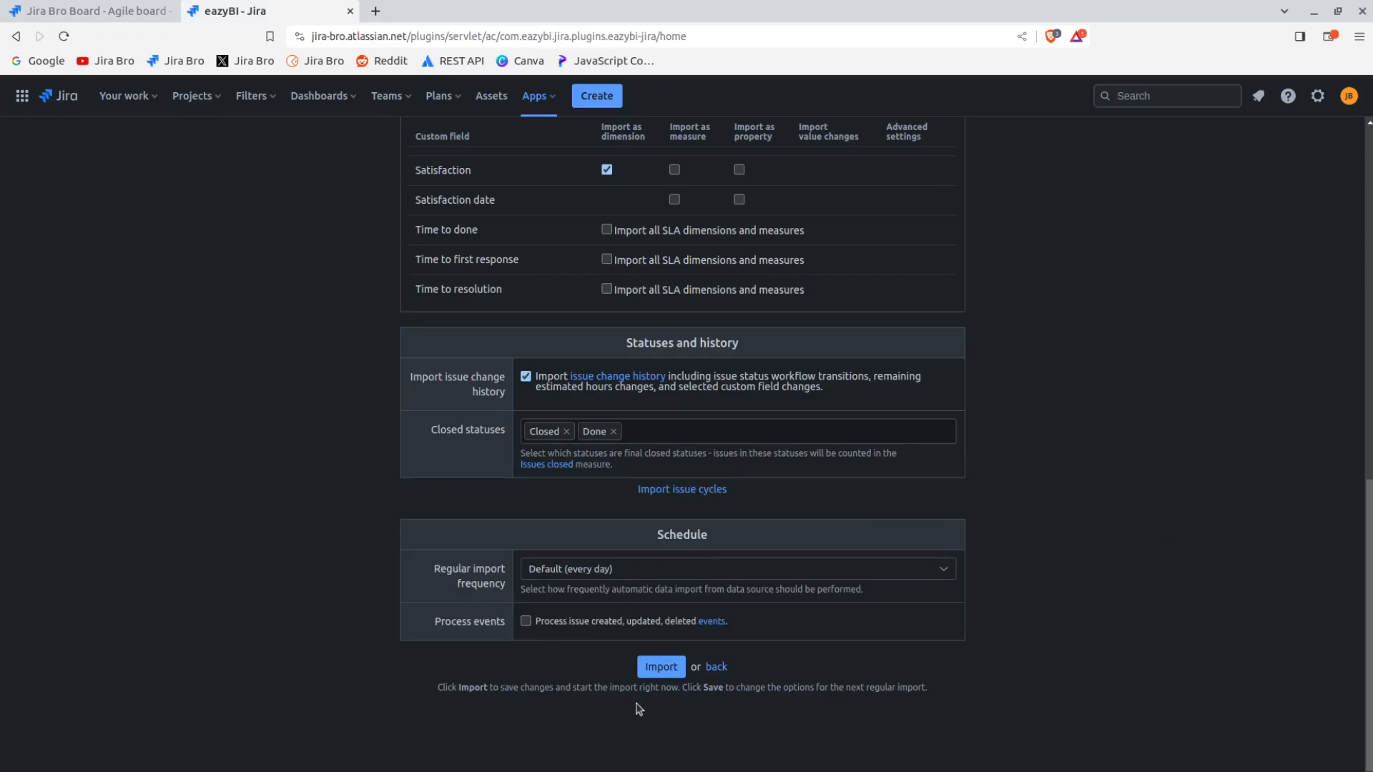
left_click(662, 669)
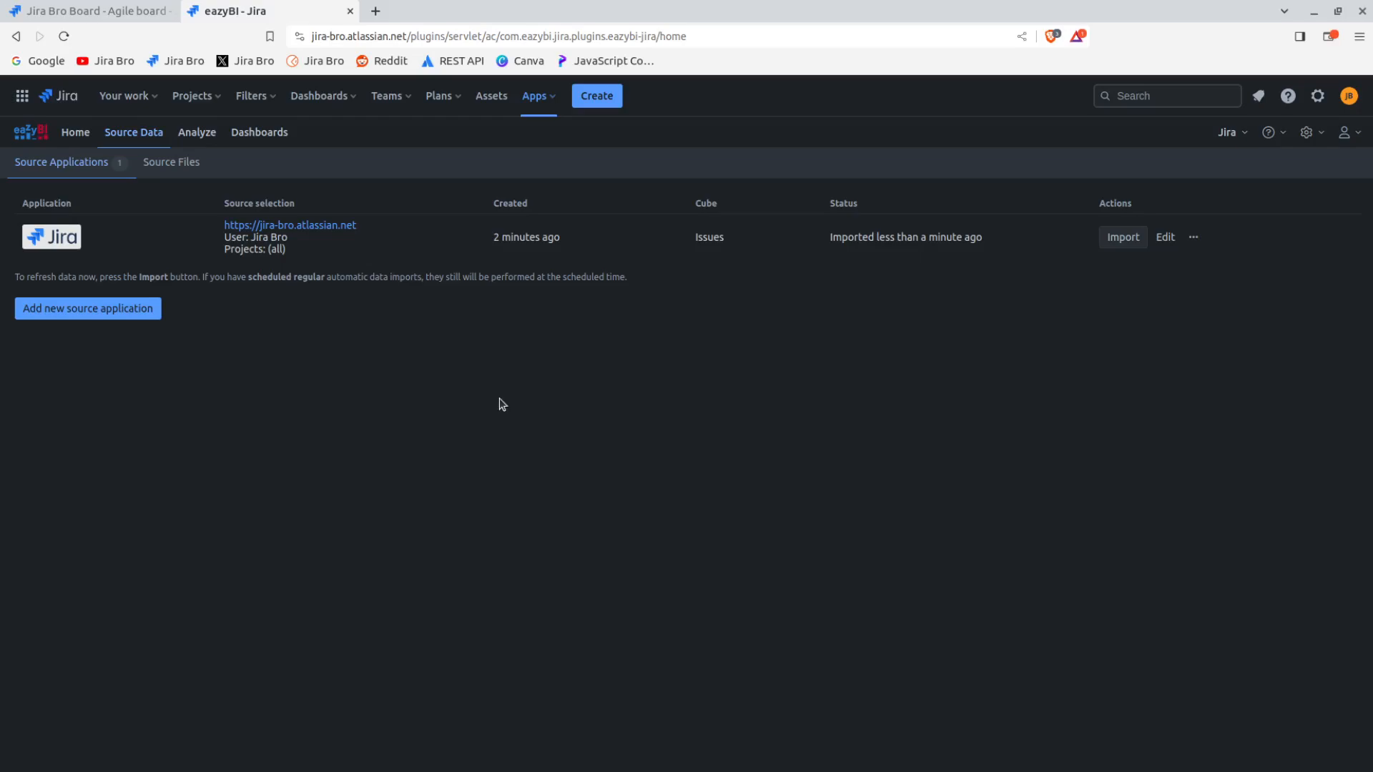
View the source files upload page and return to the list of source applications
left_click(173, 162)
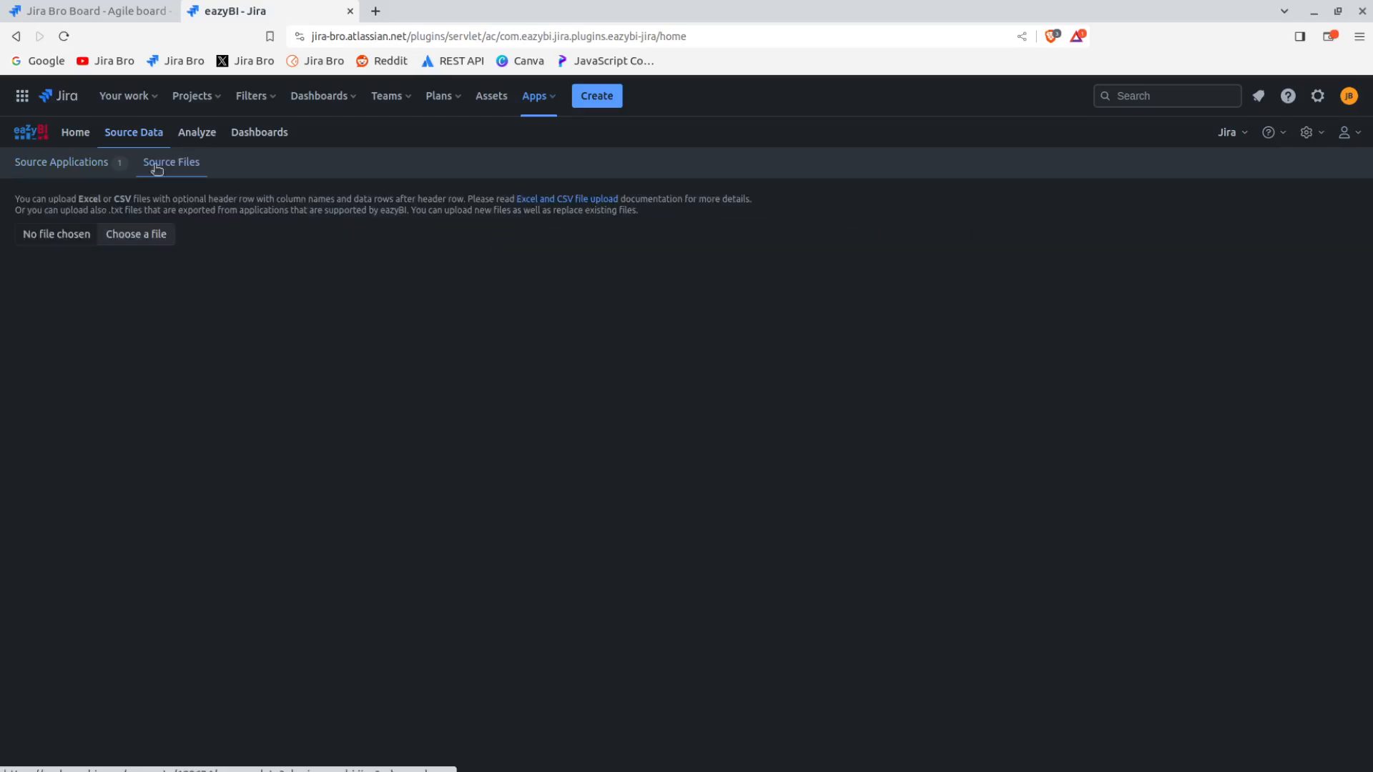
left_click(82, 164)
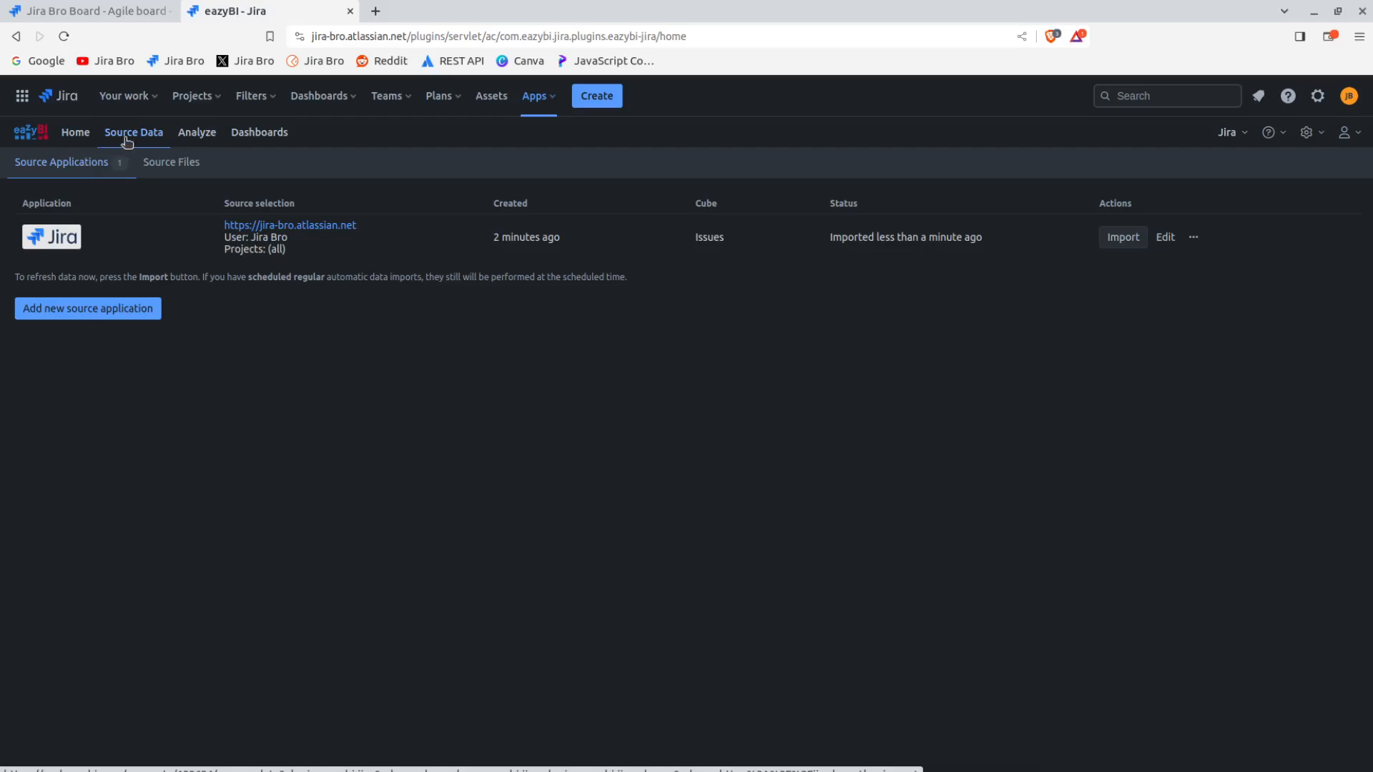
Open the Average time in status (Cycle time) report from the Samples Jira Issues folder and dismiss the Jira data model tip
left_click(197, 134)
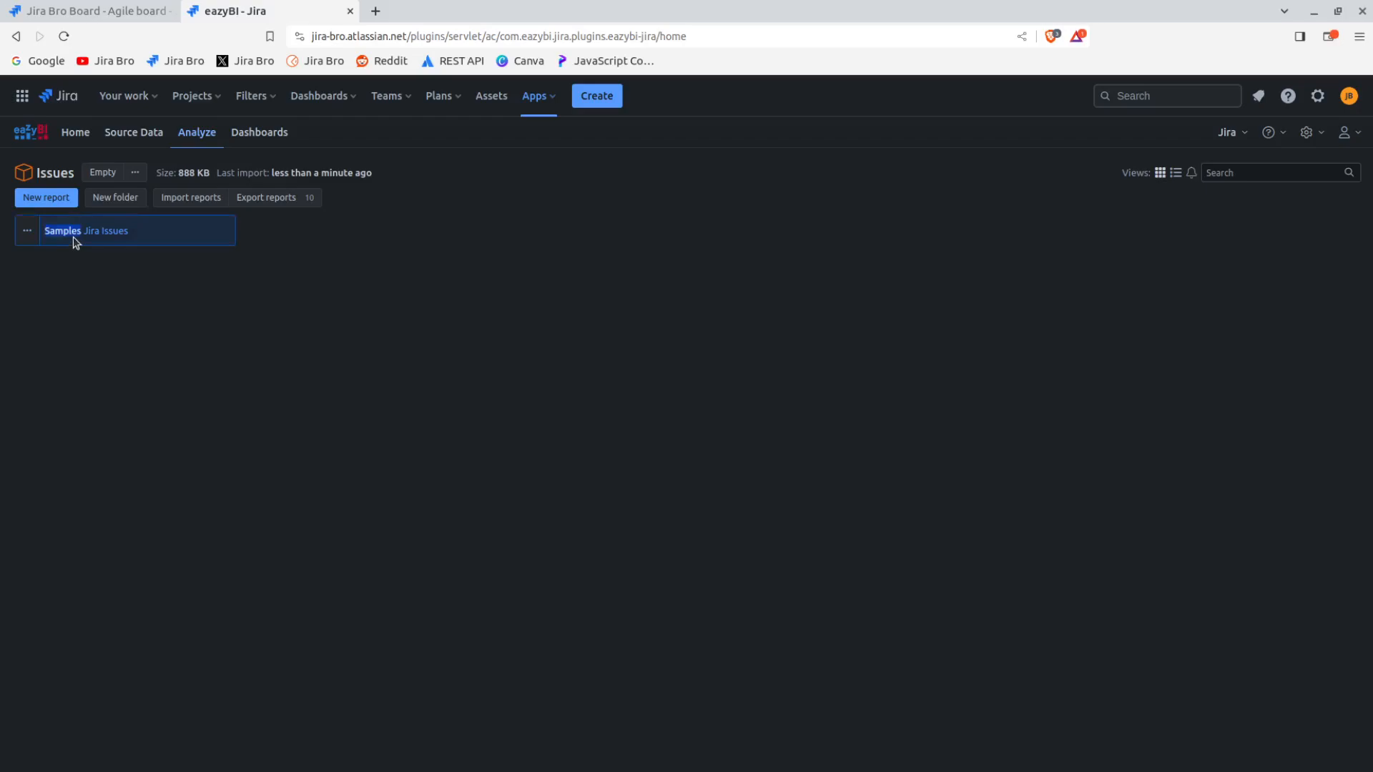
left_click(82, 233)
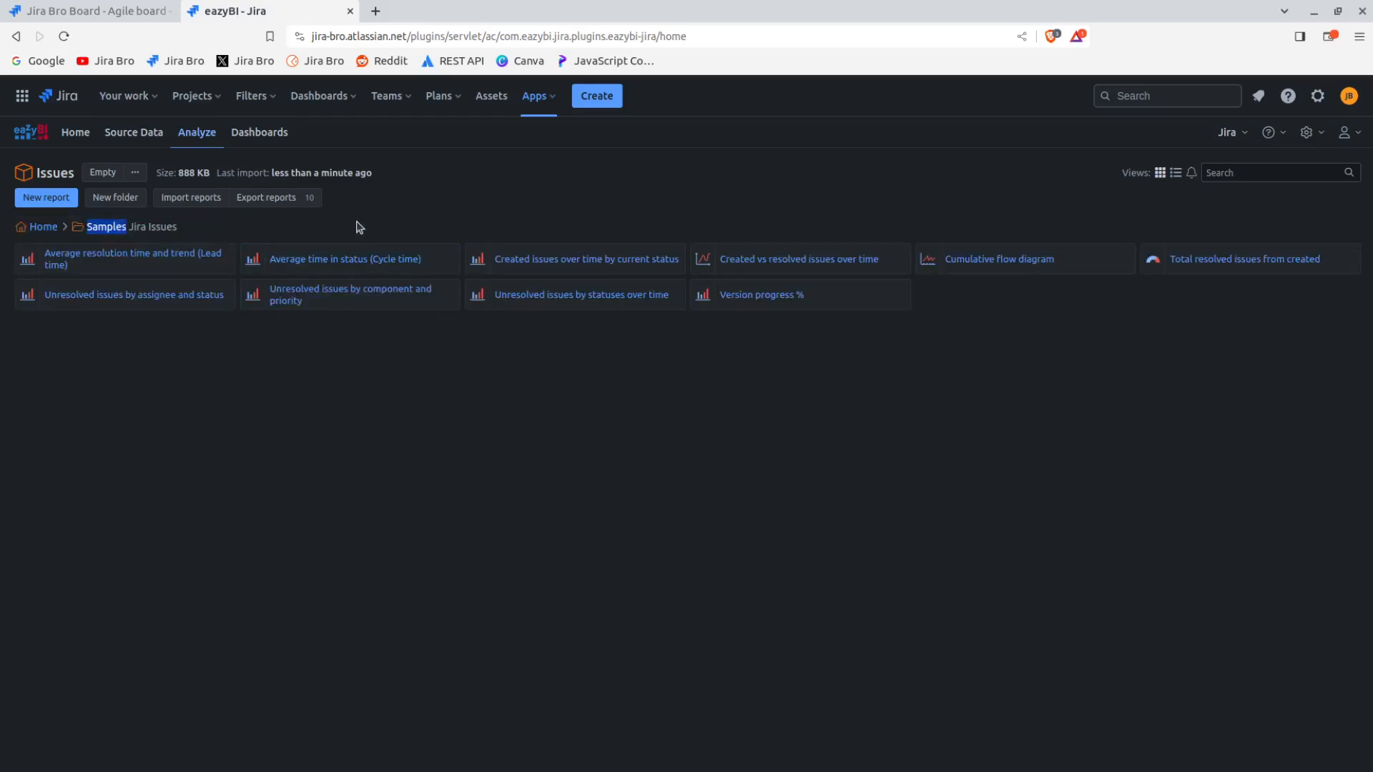
left_click(512, 235)
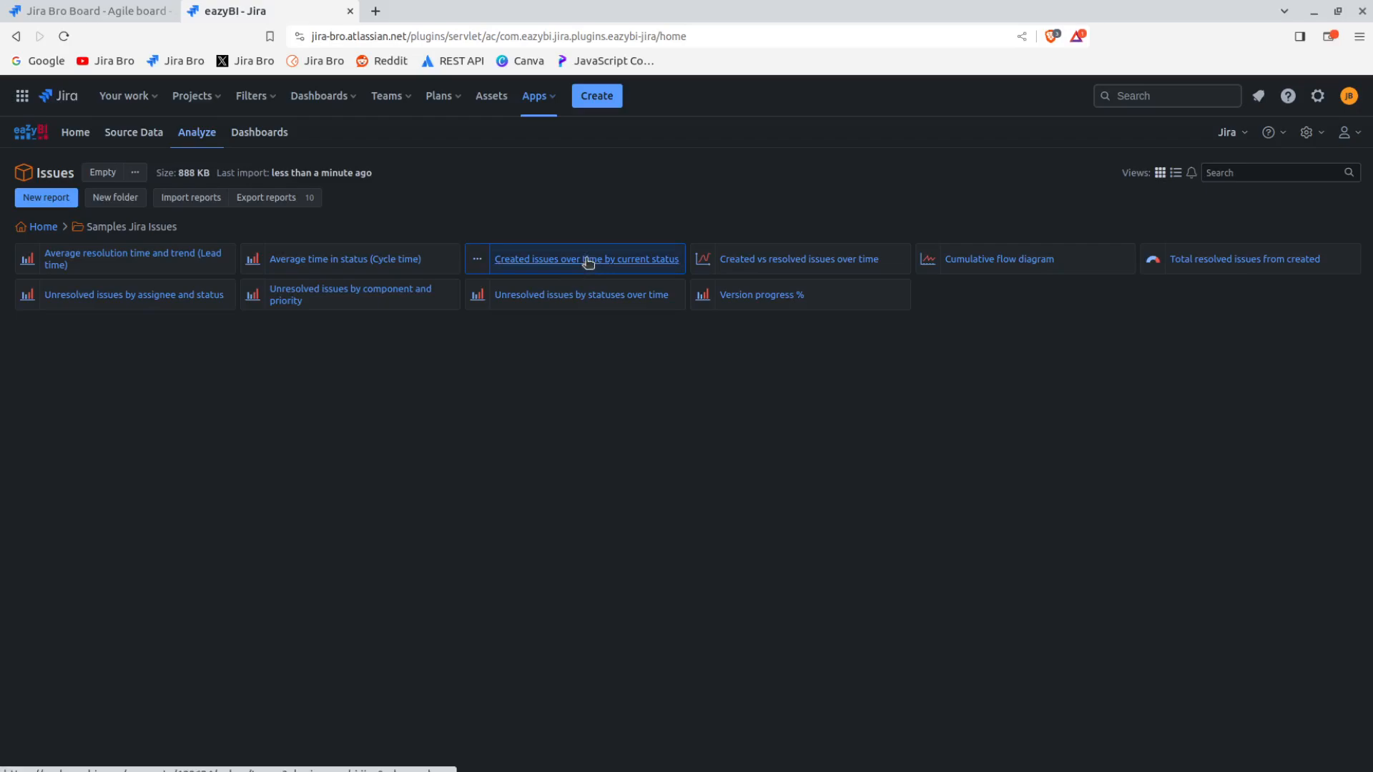
left_click(406, 264)
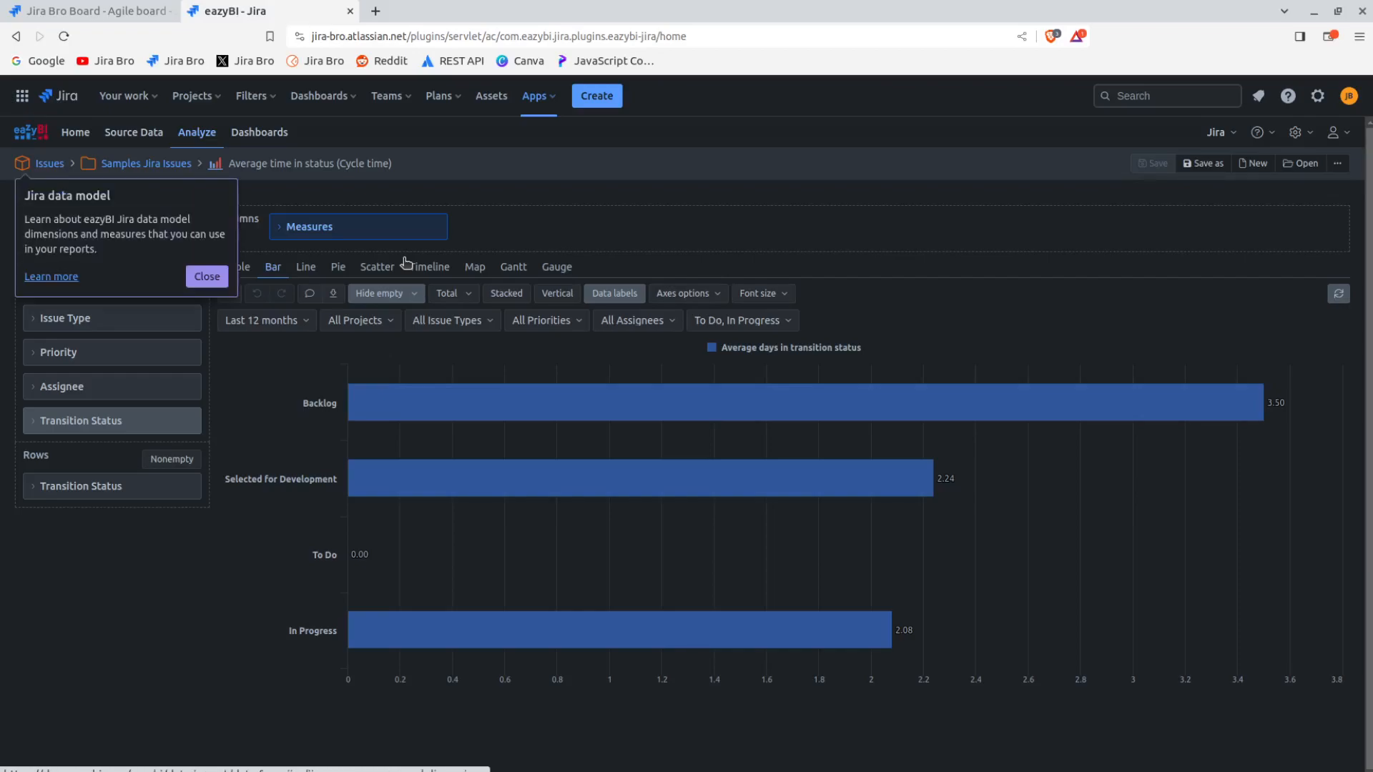
left_click(216, 279)
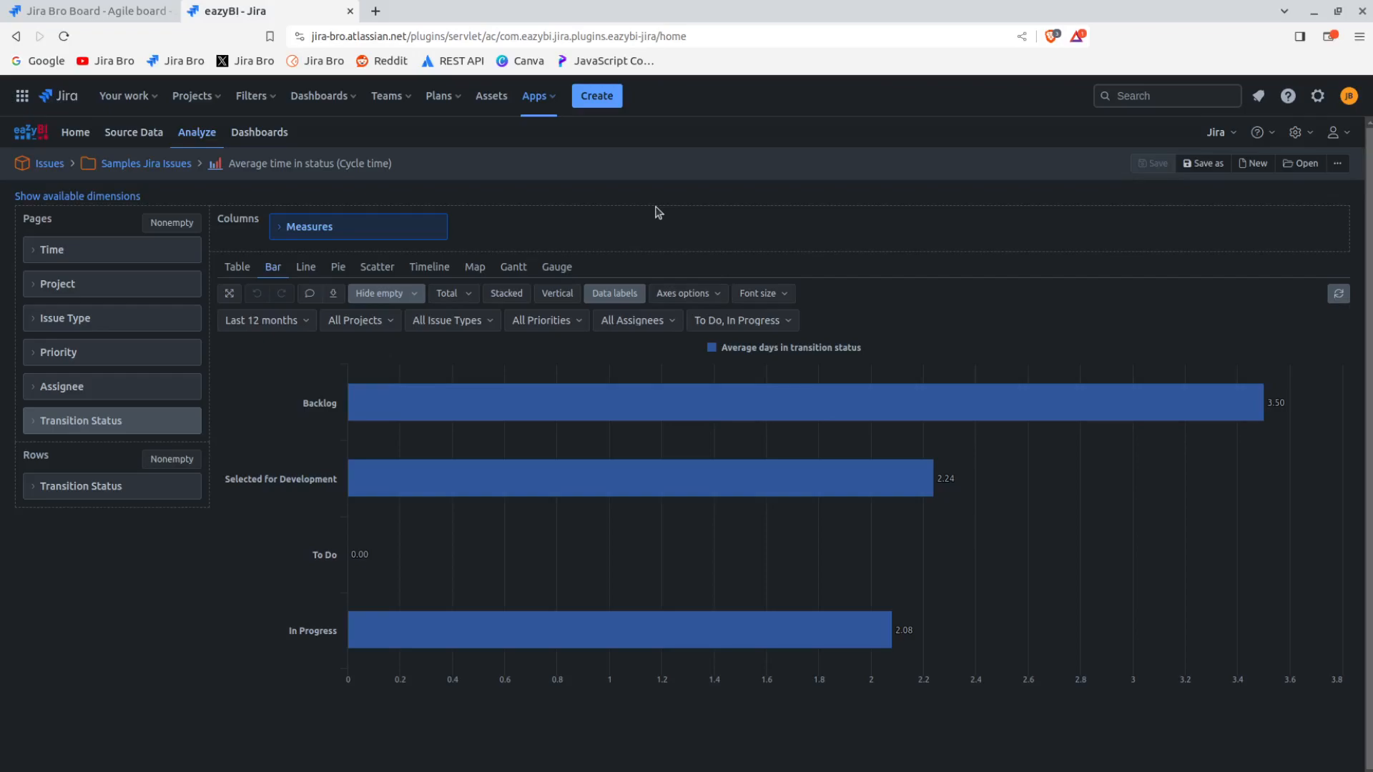
Drill through the Backlog bar by issue to list the issues behind its average days in transition status
mouse_move(709, 421)
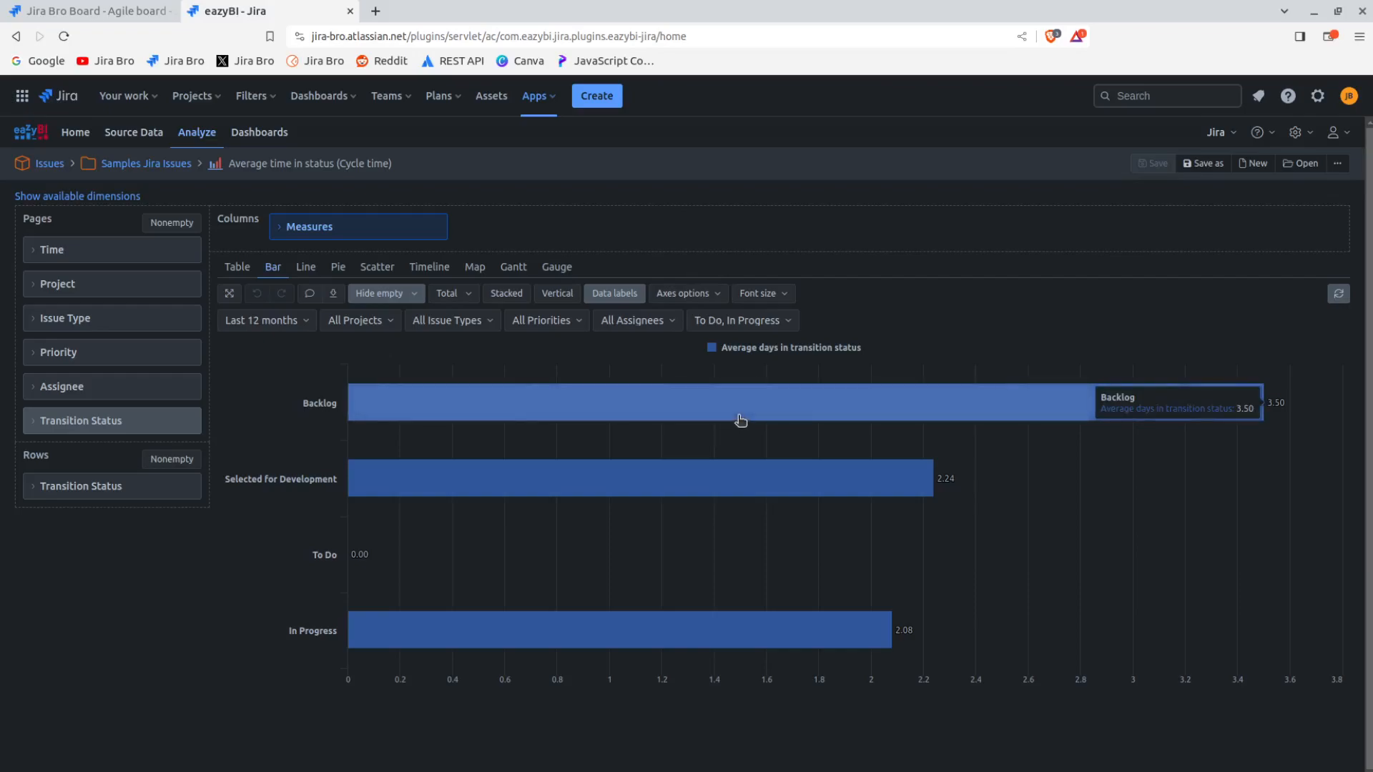
left_click(740, 420)
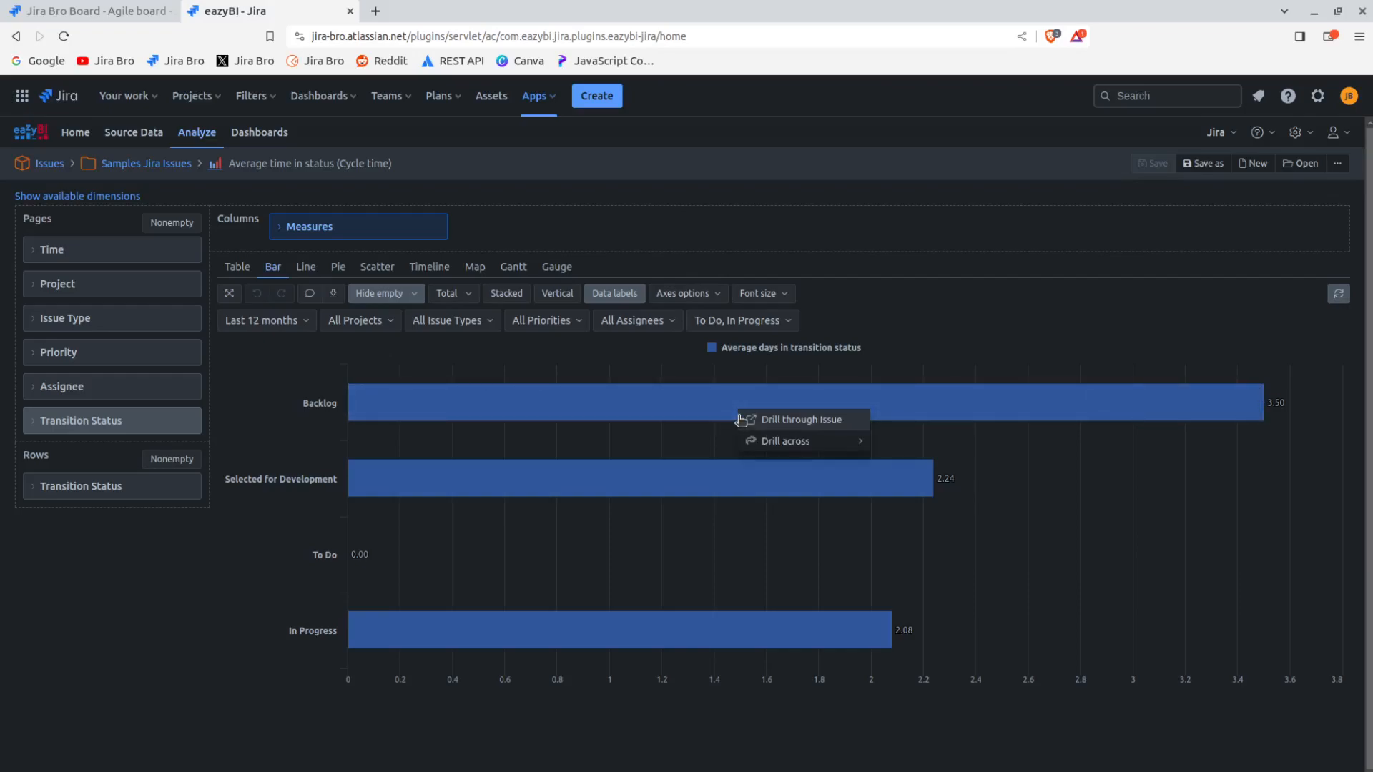
left_click(765, 426)
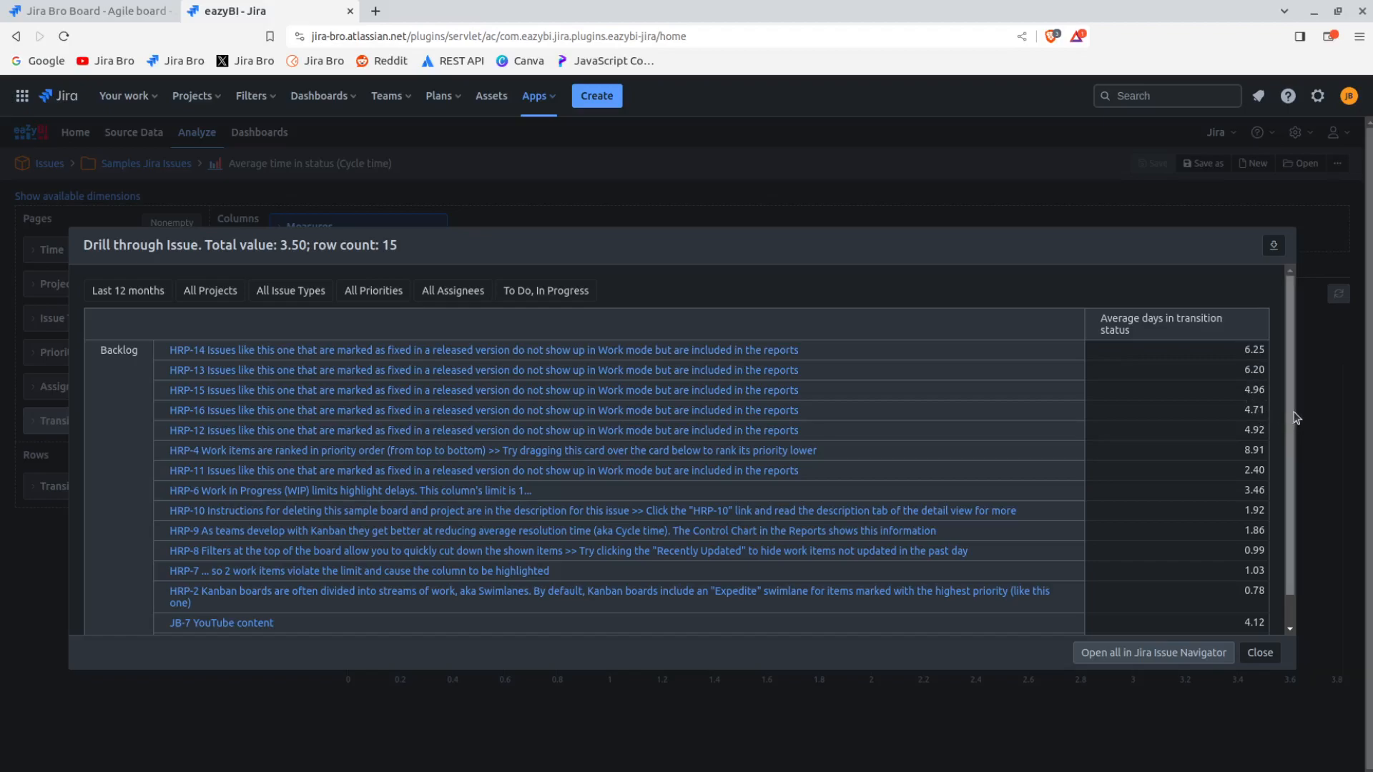
Review the full list of issues in the Backlog drill-through and close it
scroll(1287, 429, "down", 1)
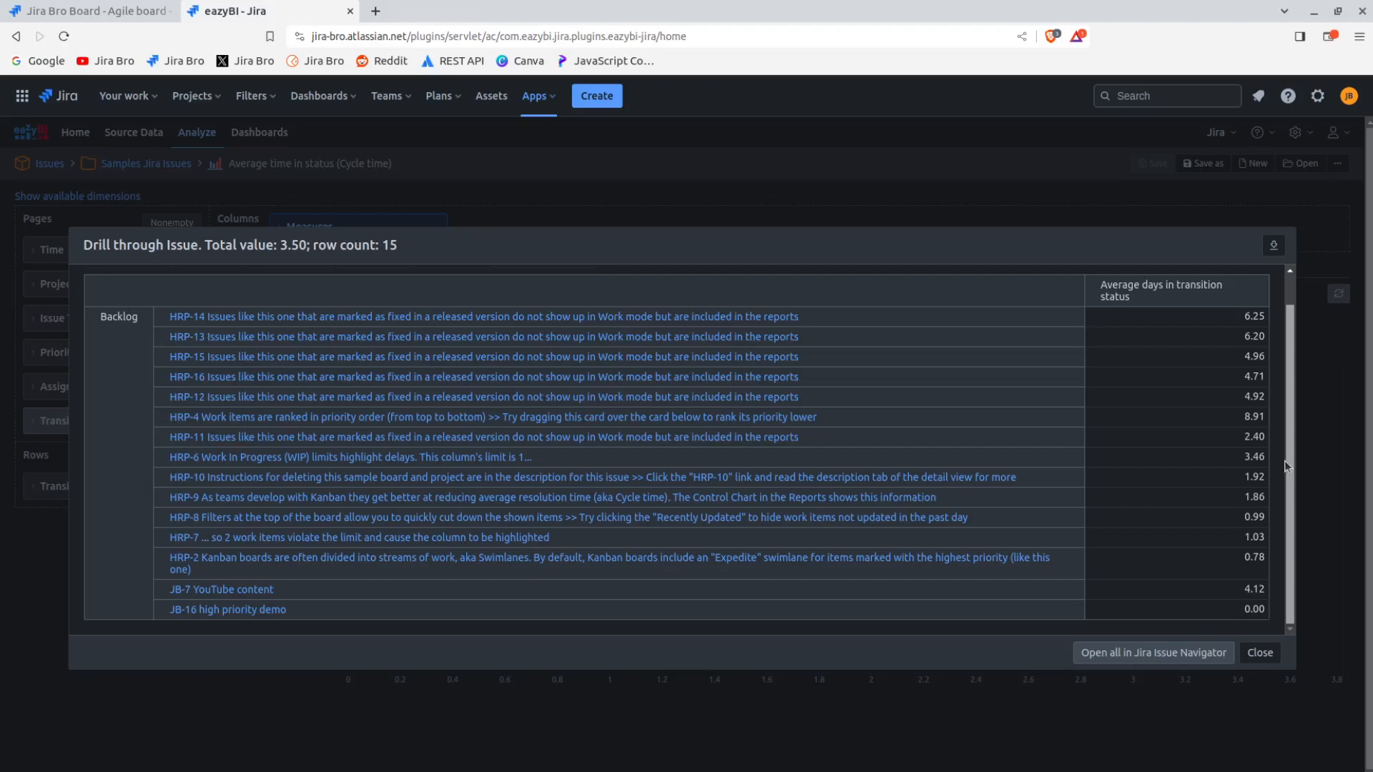
scroll(1285, 457, "up", 1)
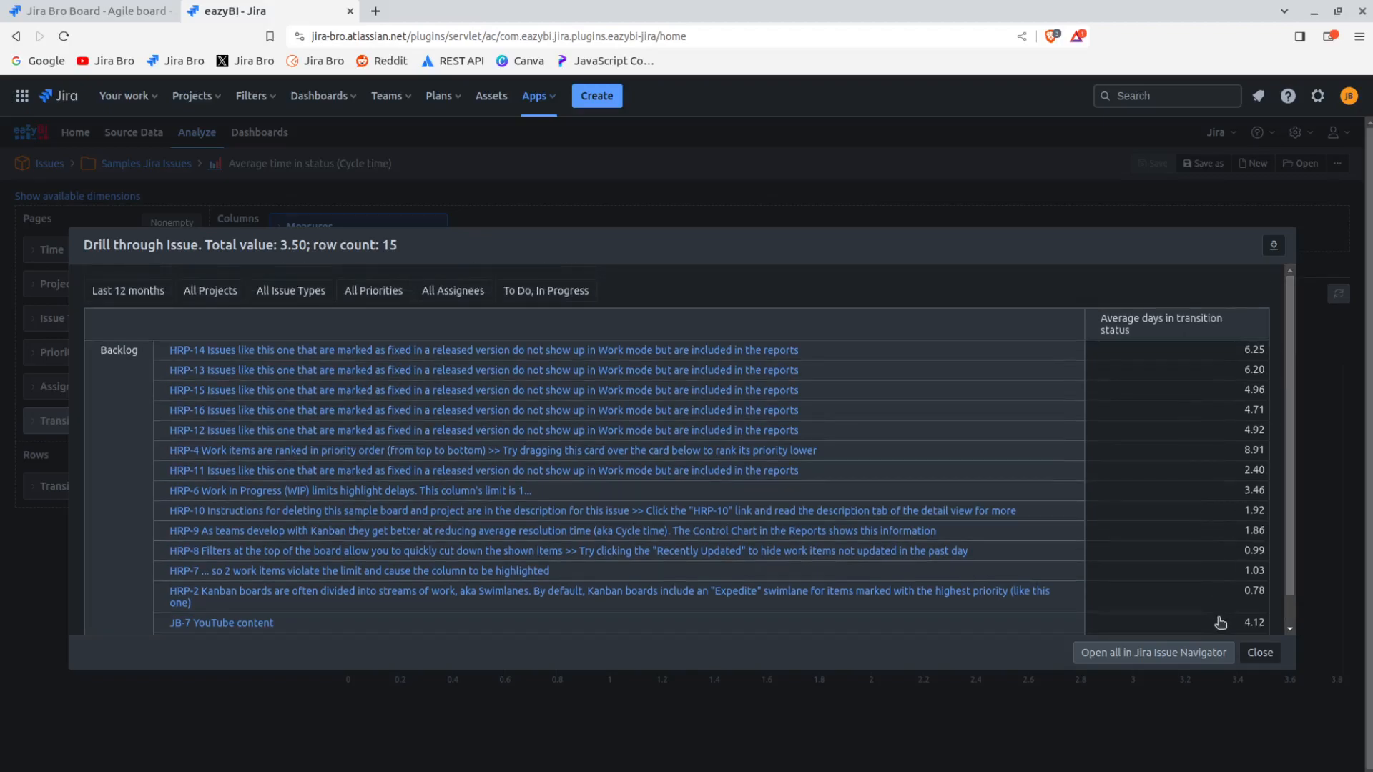
left_click(1259, 654)
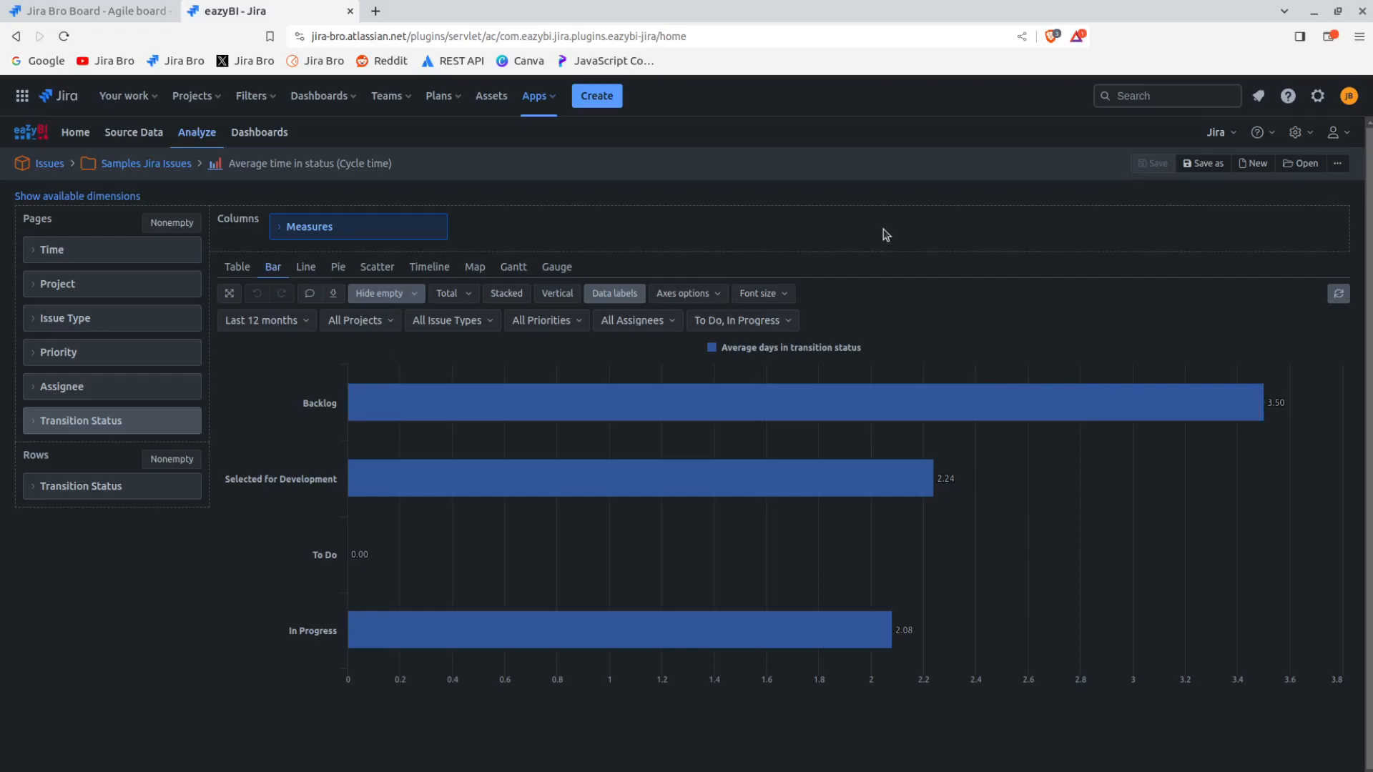
Inspect the member options of the Time, Project, Issue Type, Priority and Assignee page dimensions, collapsing each one again
left_click(113, 251)
left_click(113, 251)
left_click(105, 282)
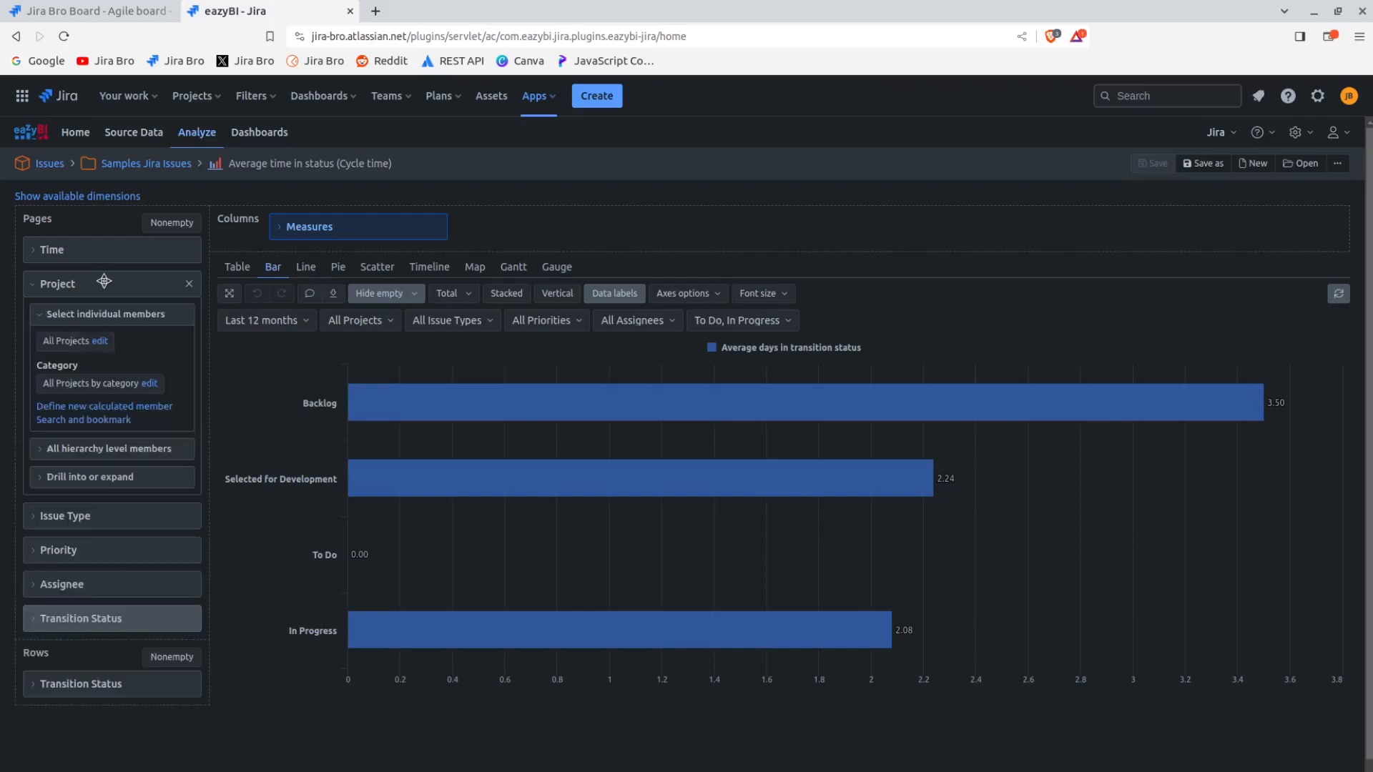
left_click(105, 282)
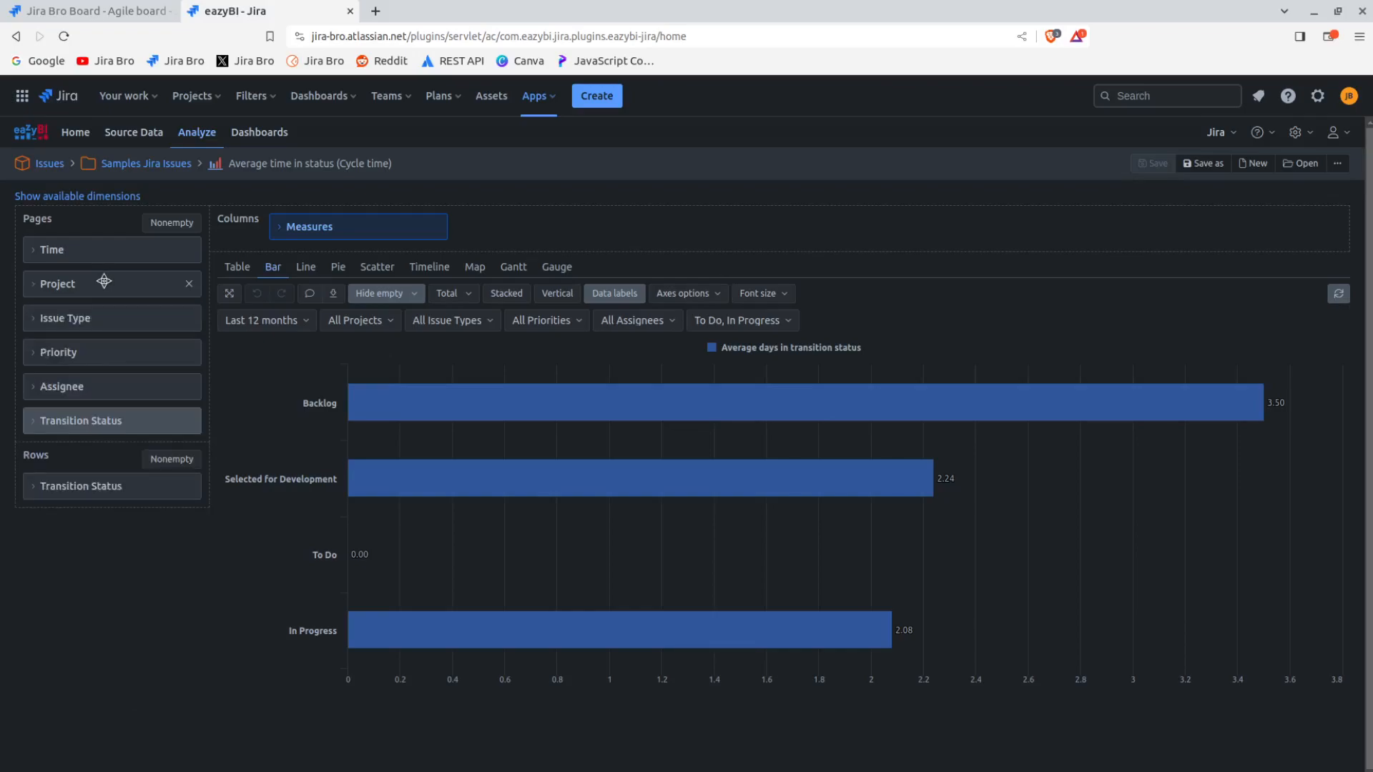
left_click(109, 324)
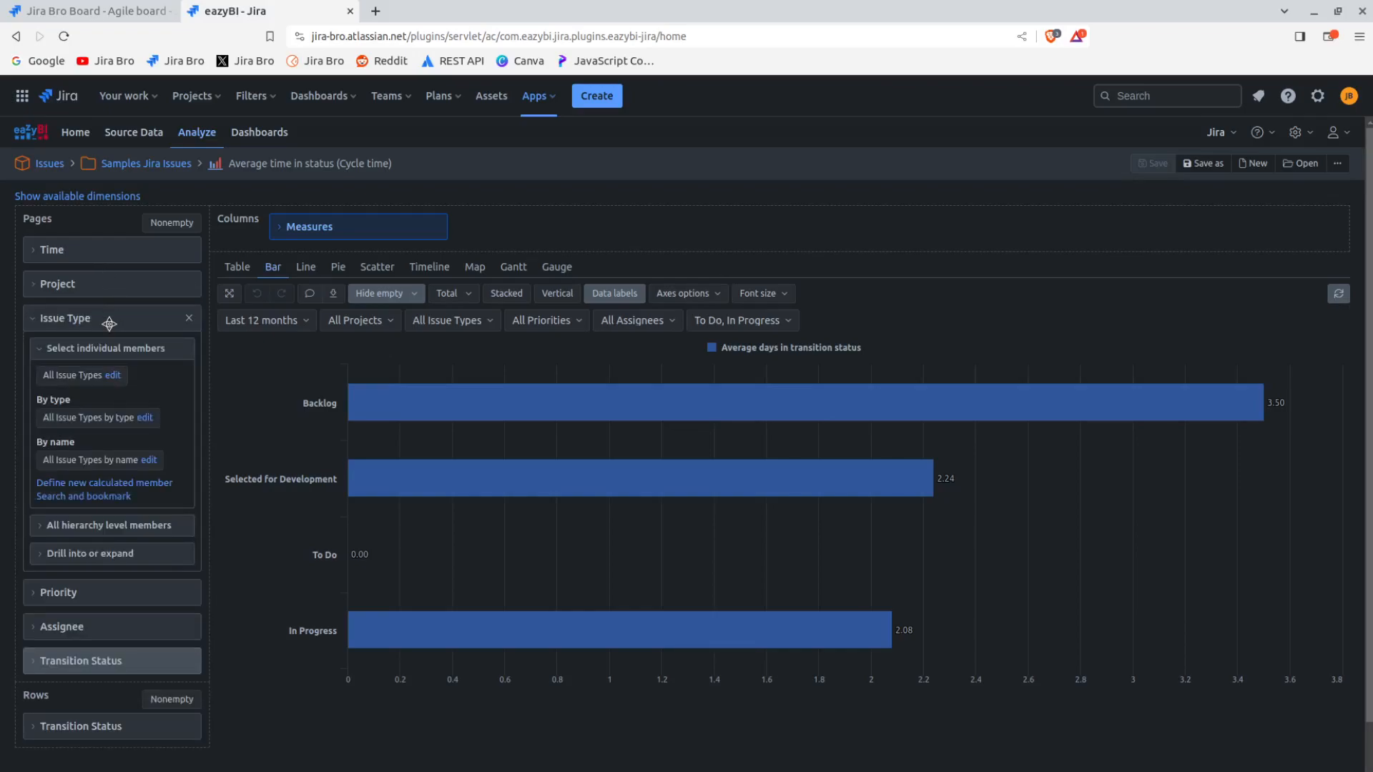
left_click(109, 323)
left_click(87, 359)
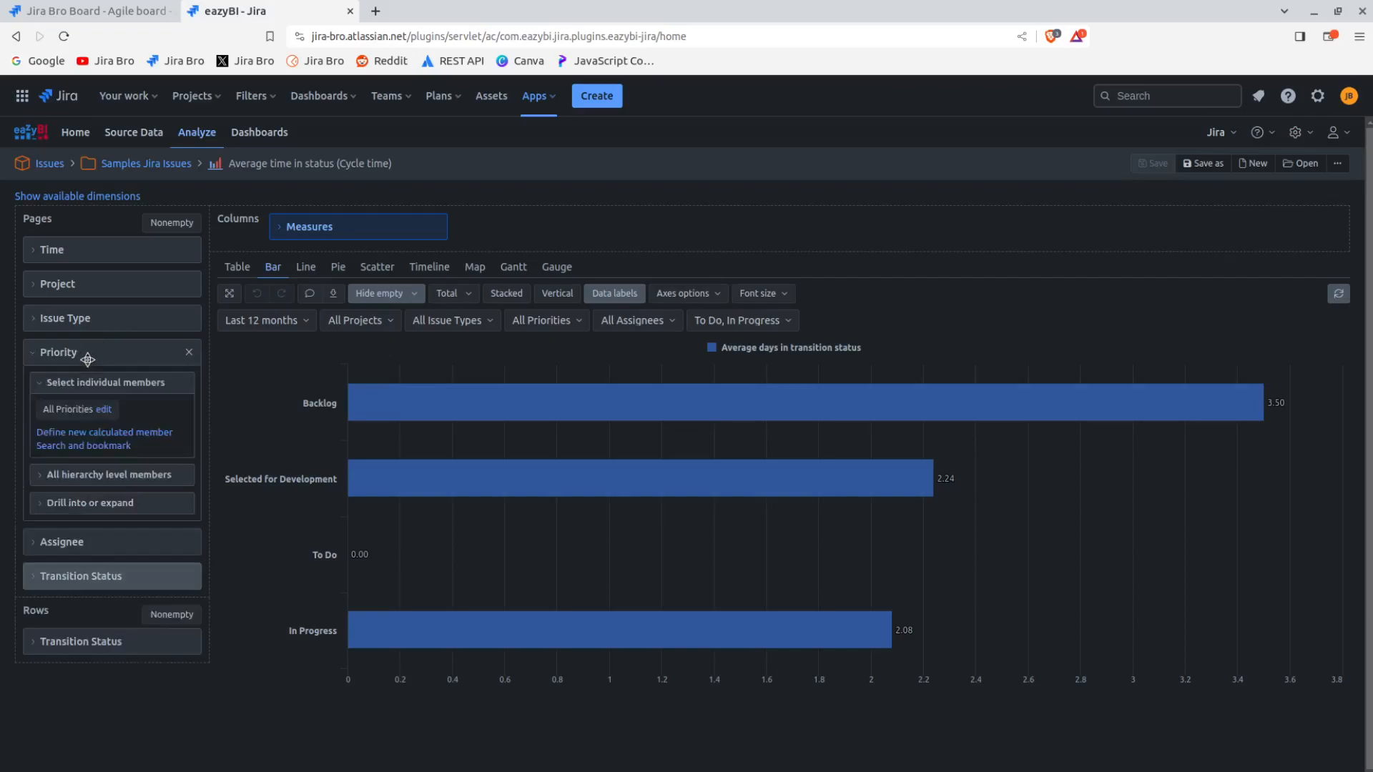
left_click(87, 359)
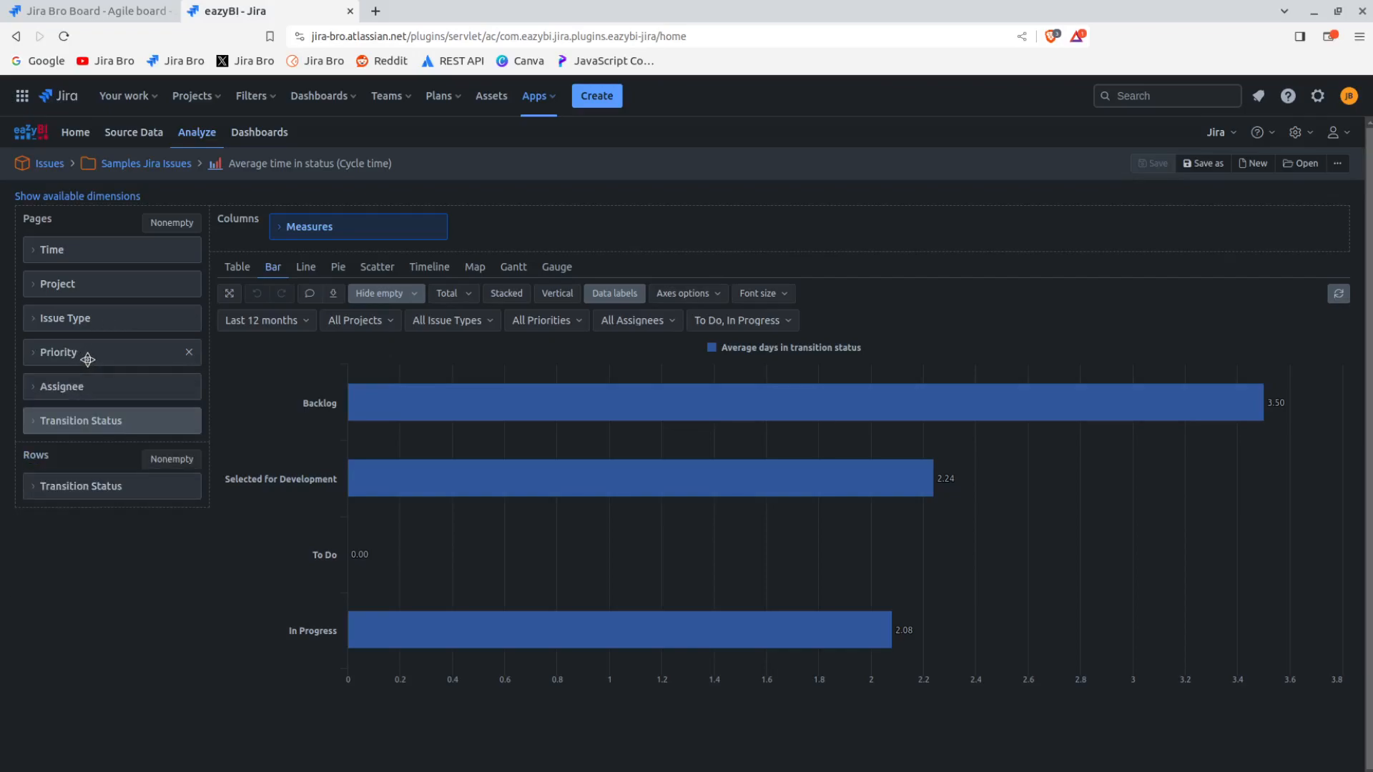
left_click(83, 396)
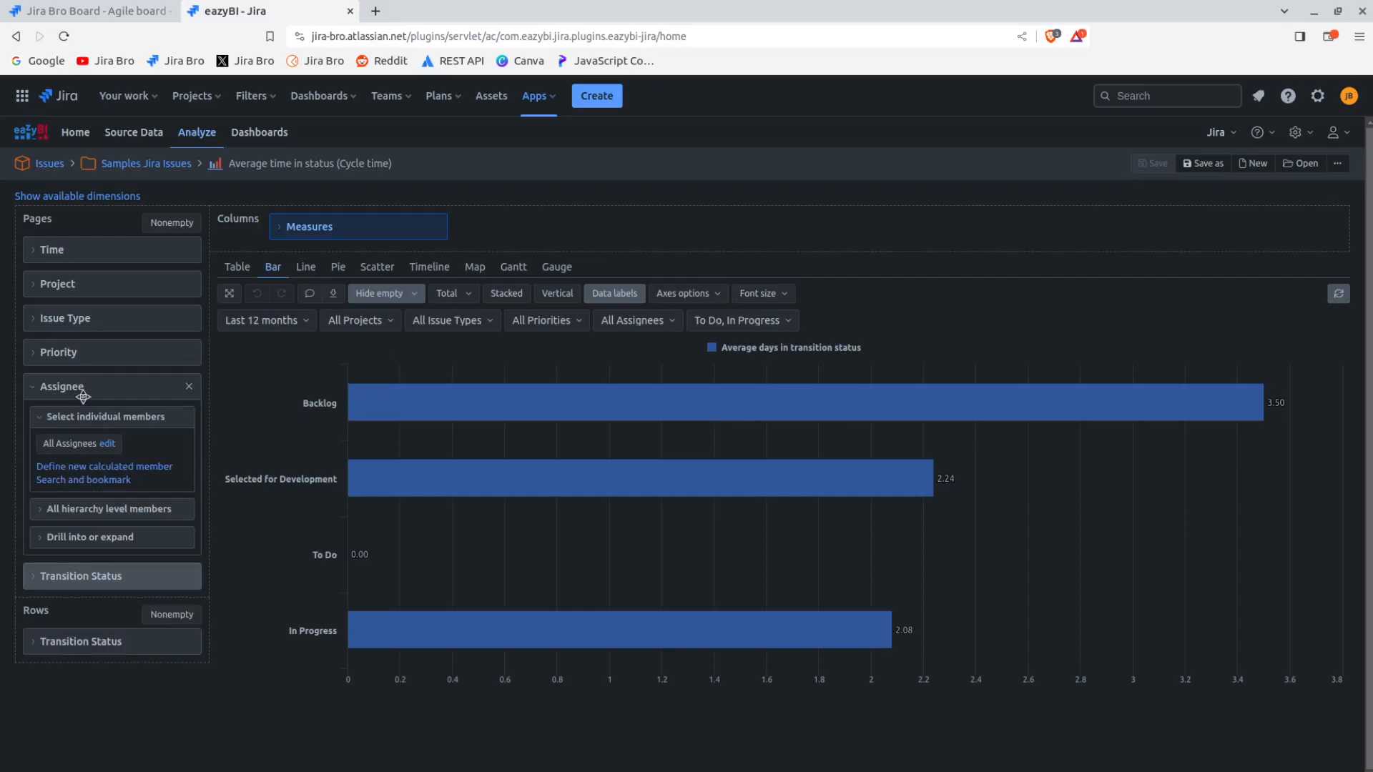
left_click(83, 396)
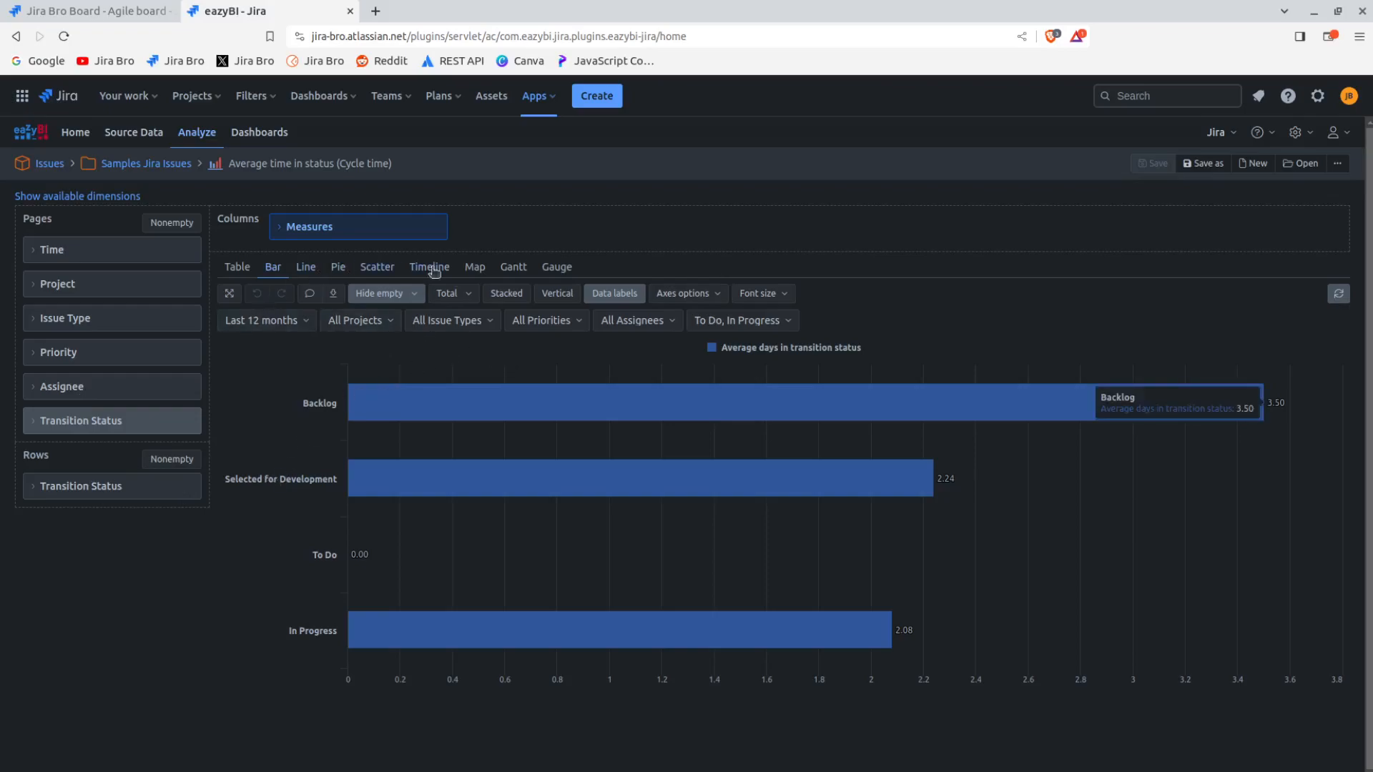
View the report as a table and as a line chart, checking the average days for the individual statuses on the line
left_click(234, 269)
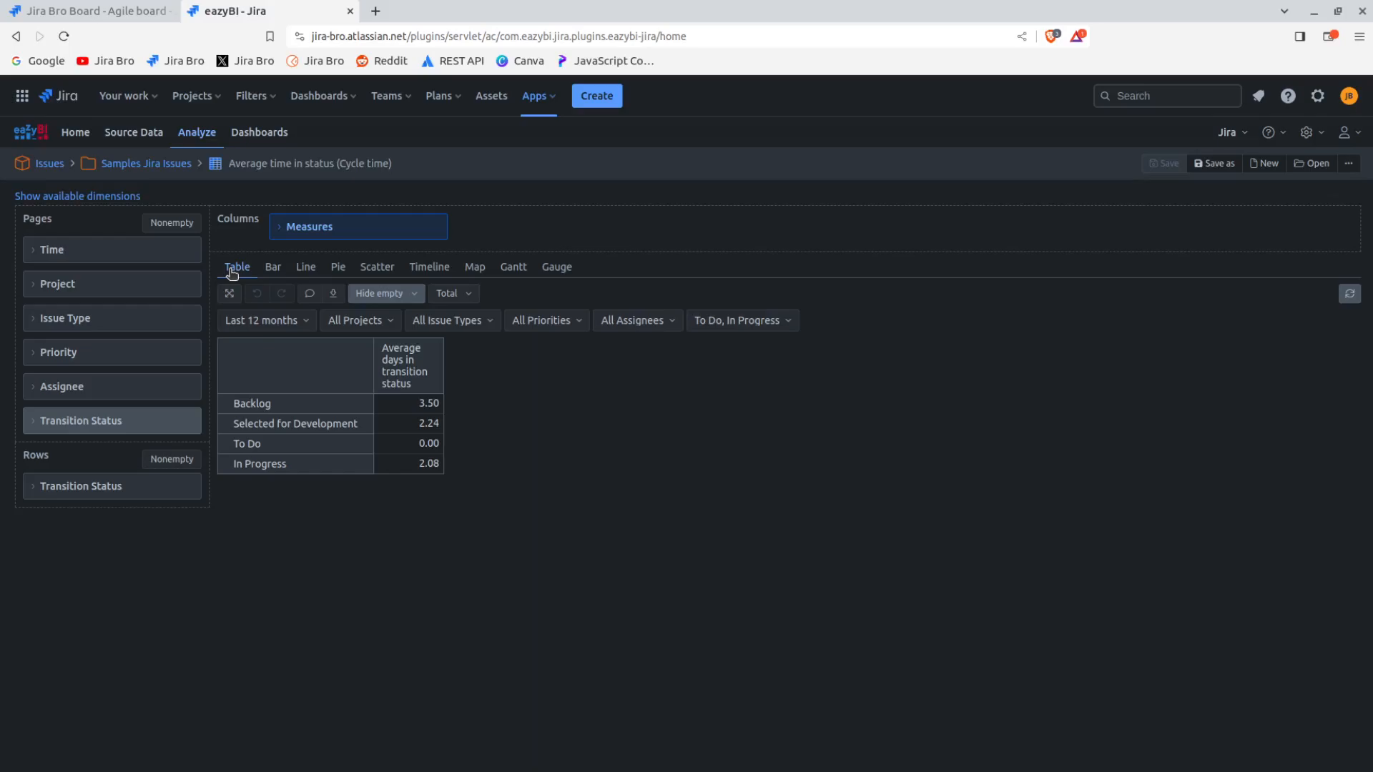
left_click(305, 276)
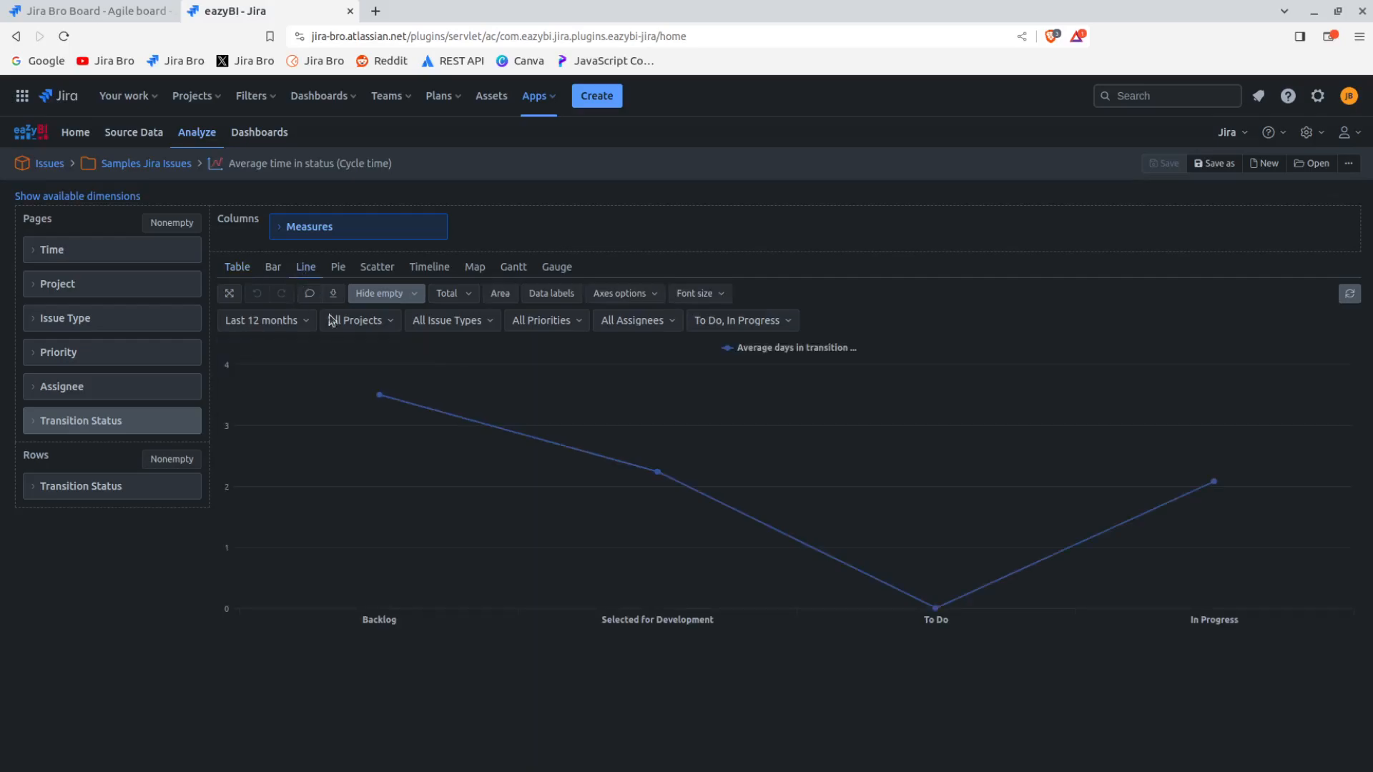
mouse_move(392, 400)
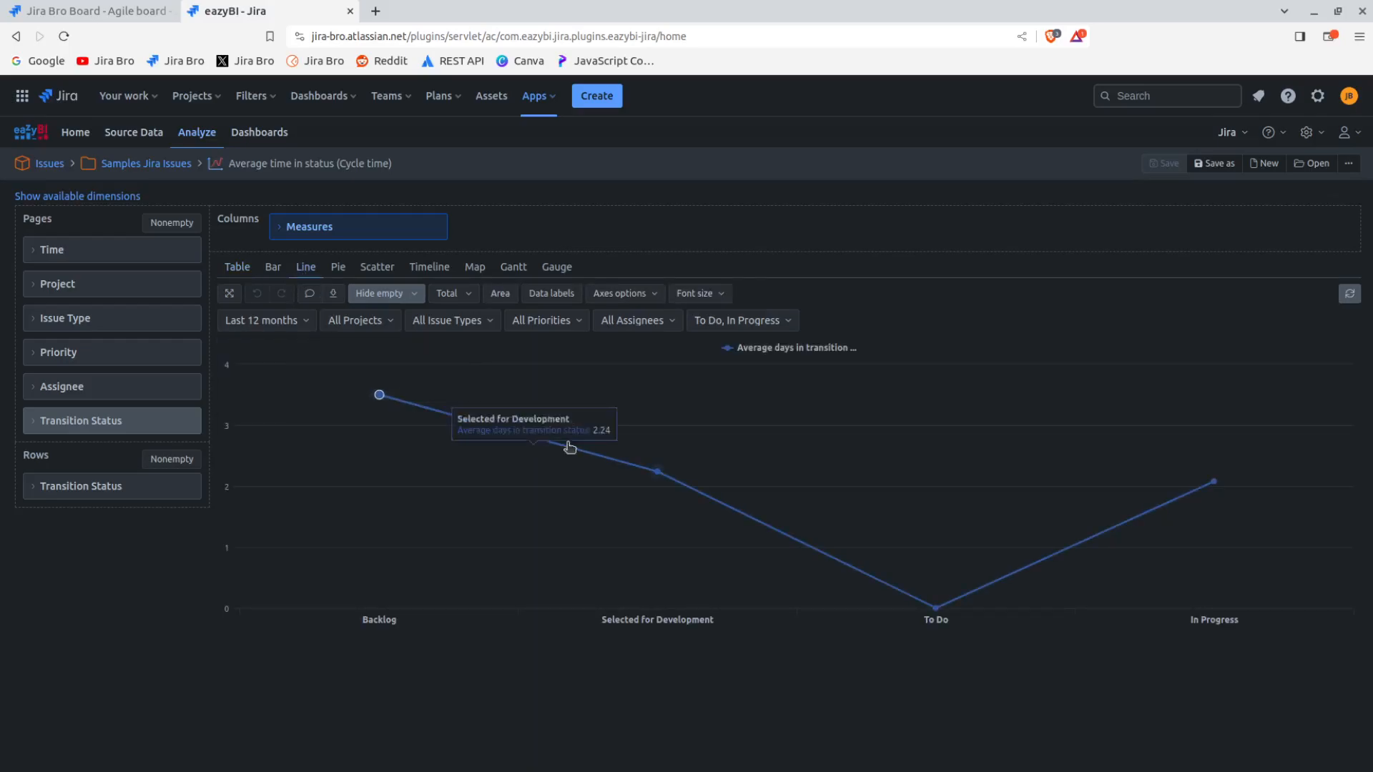
mouse_move(938, 640)
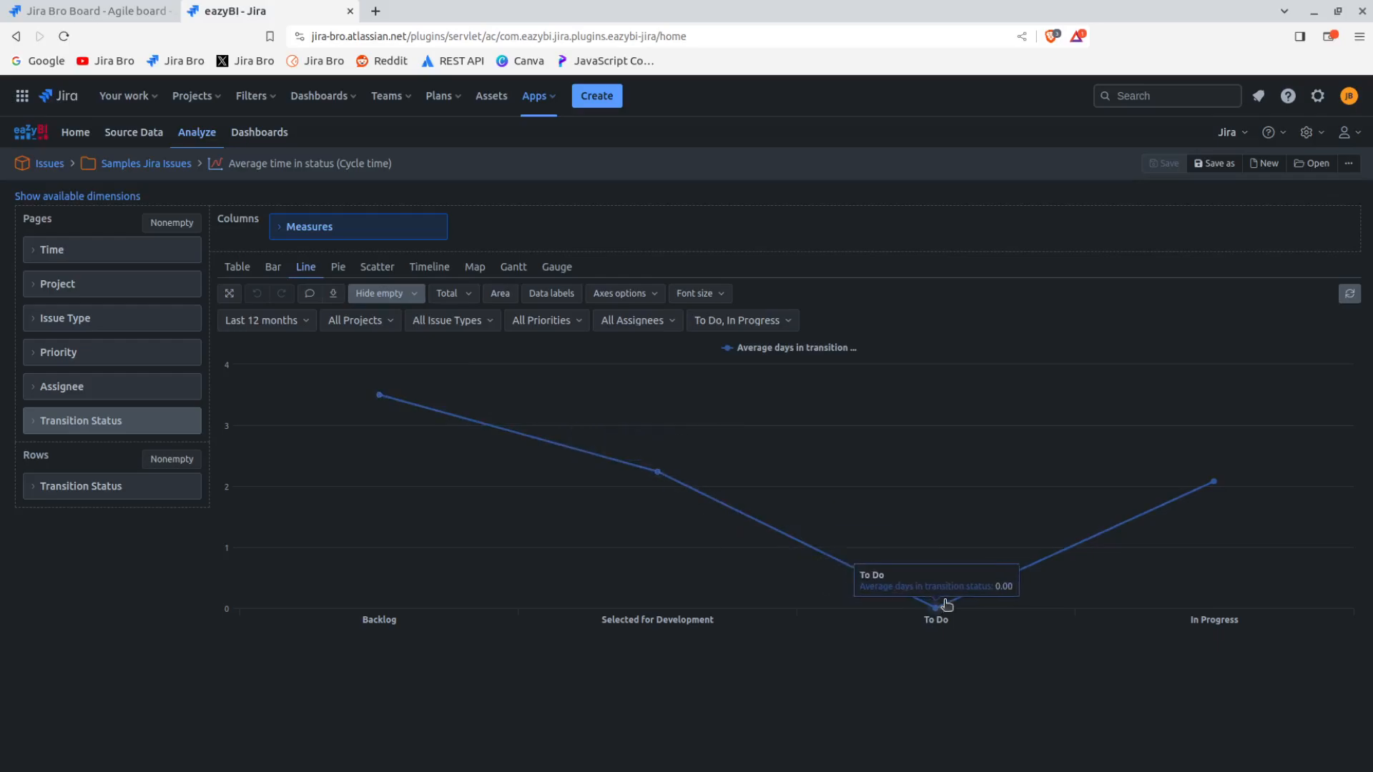
mouse_move(1219, 492)
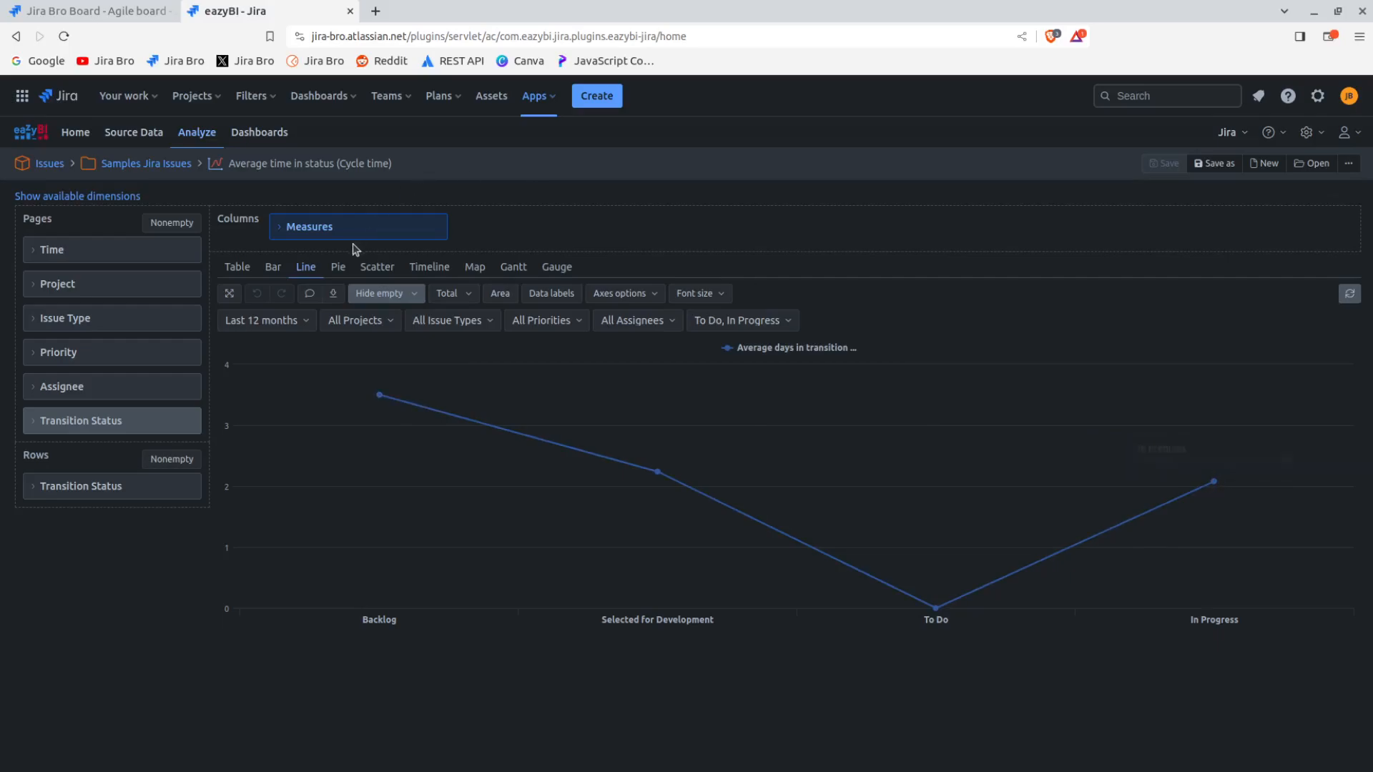
View the report as a pie chart and check the share of average days in its status slices
left_click(338, 268)
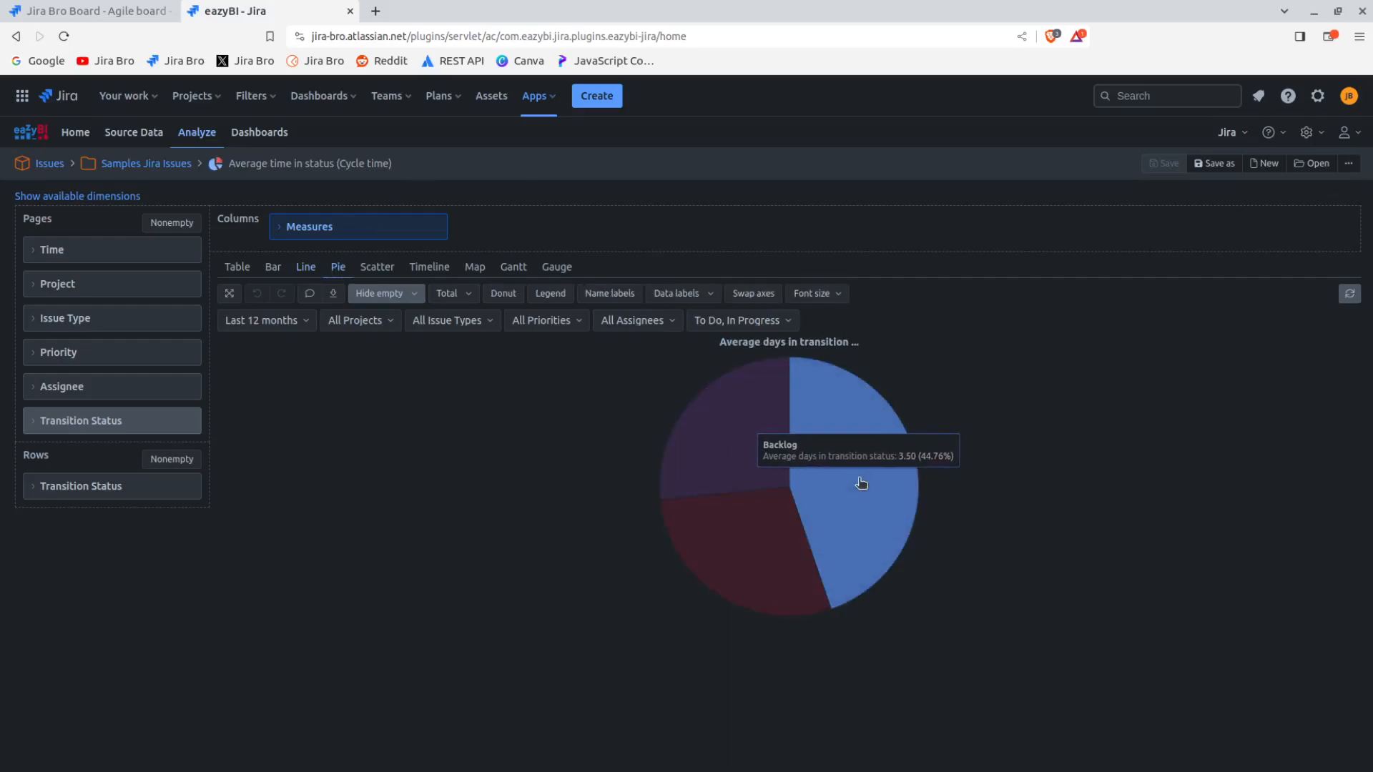
mouse_move(736, 558)
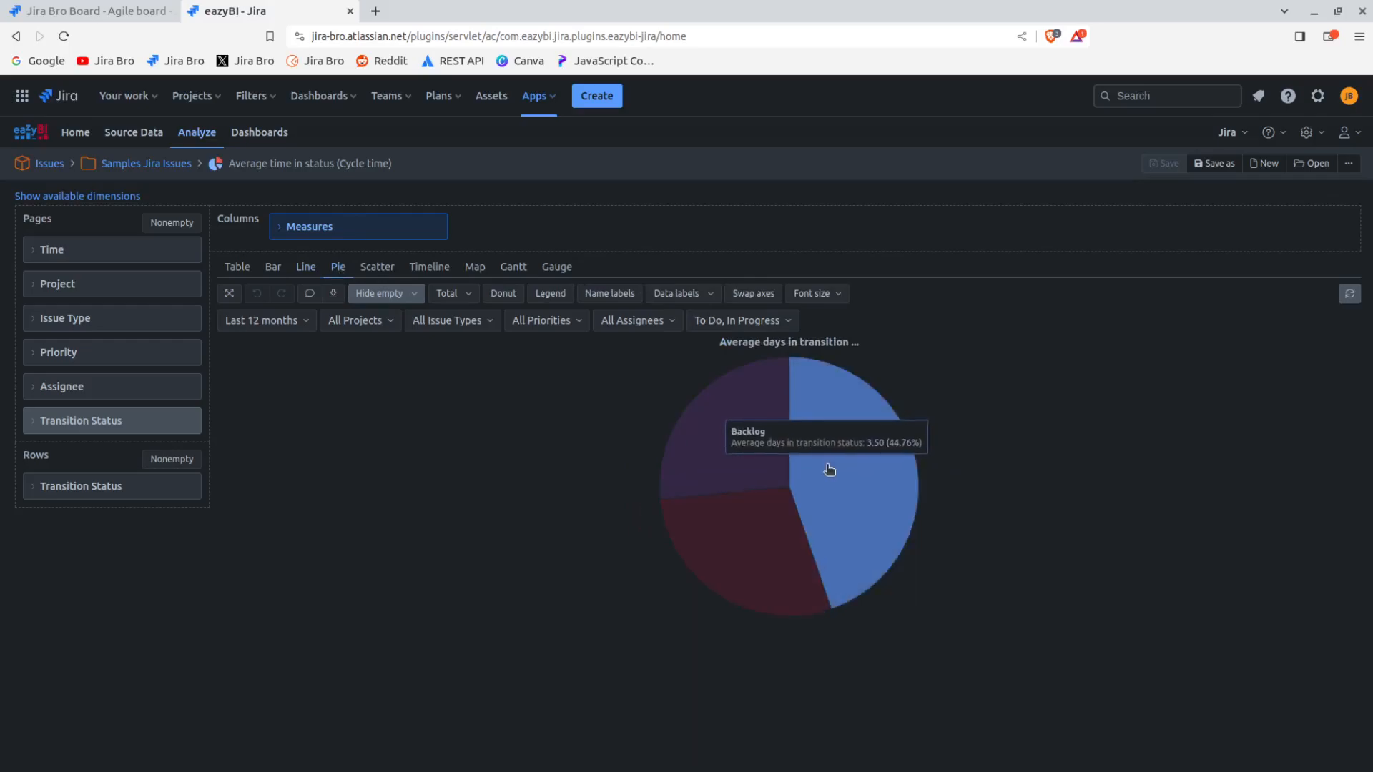
mouse_move(816, 478)
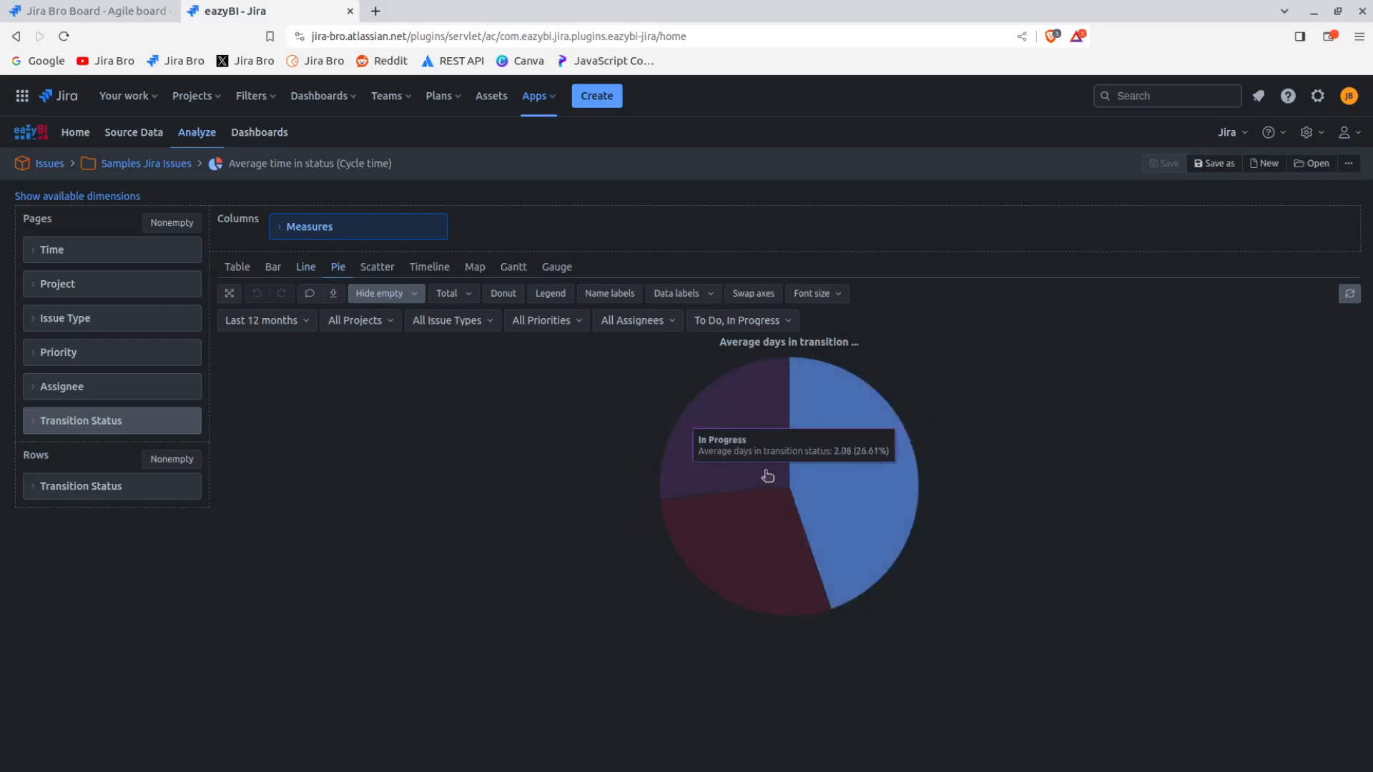
mouse_move(743, 458)
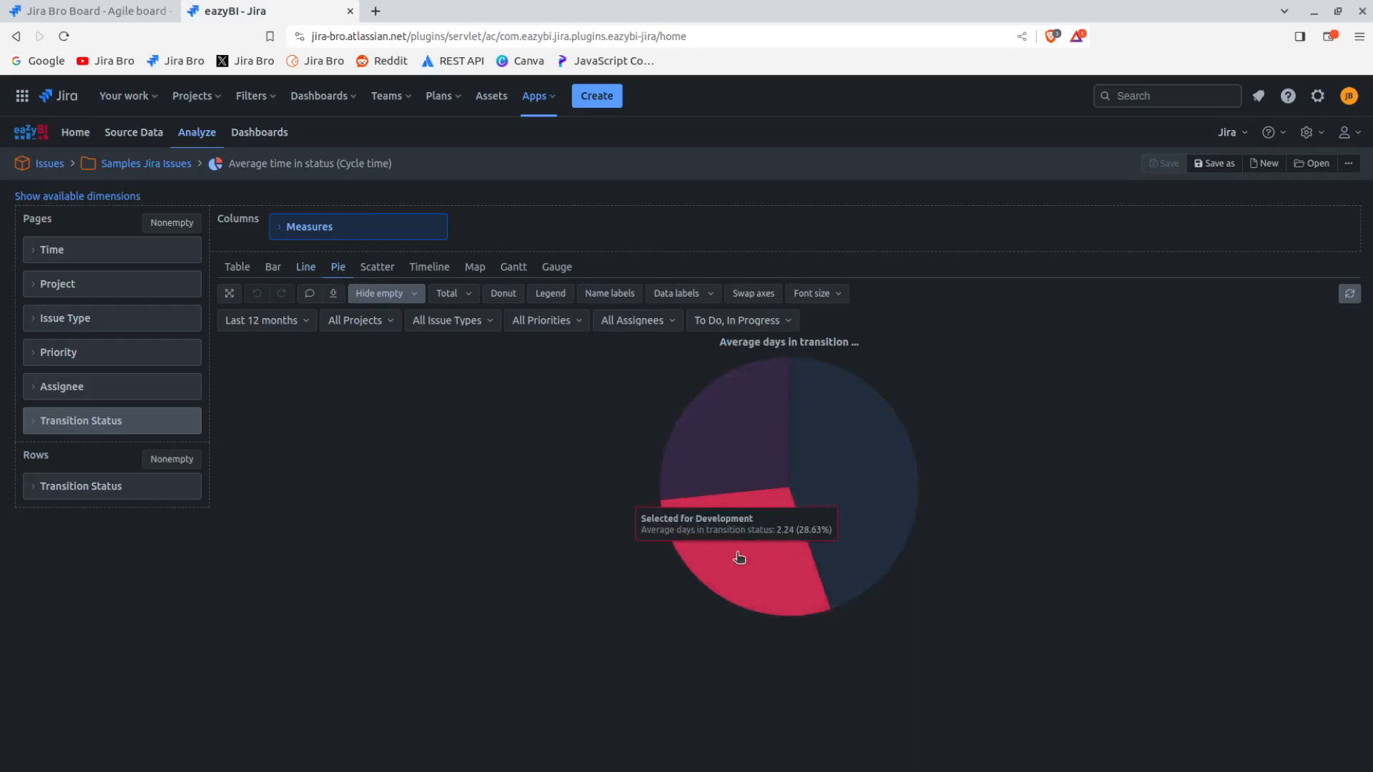
Preview the report as scatter, timeline, map, Gantt and gauge charts, and return to the bar chart
left_click(376, 269)
left_click(419, 268)
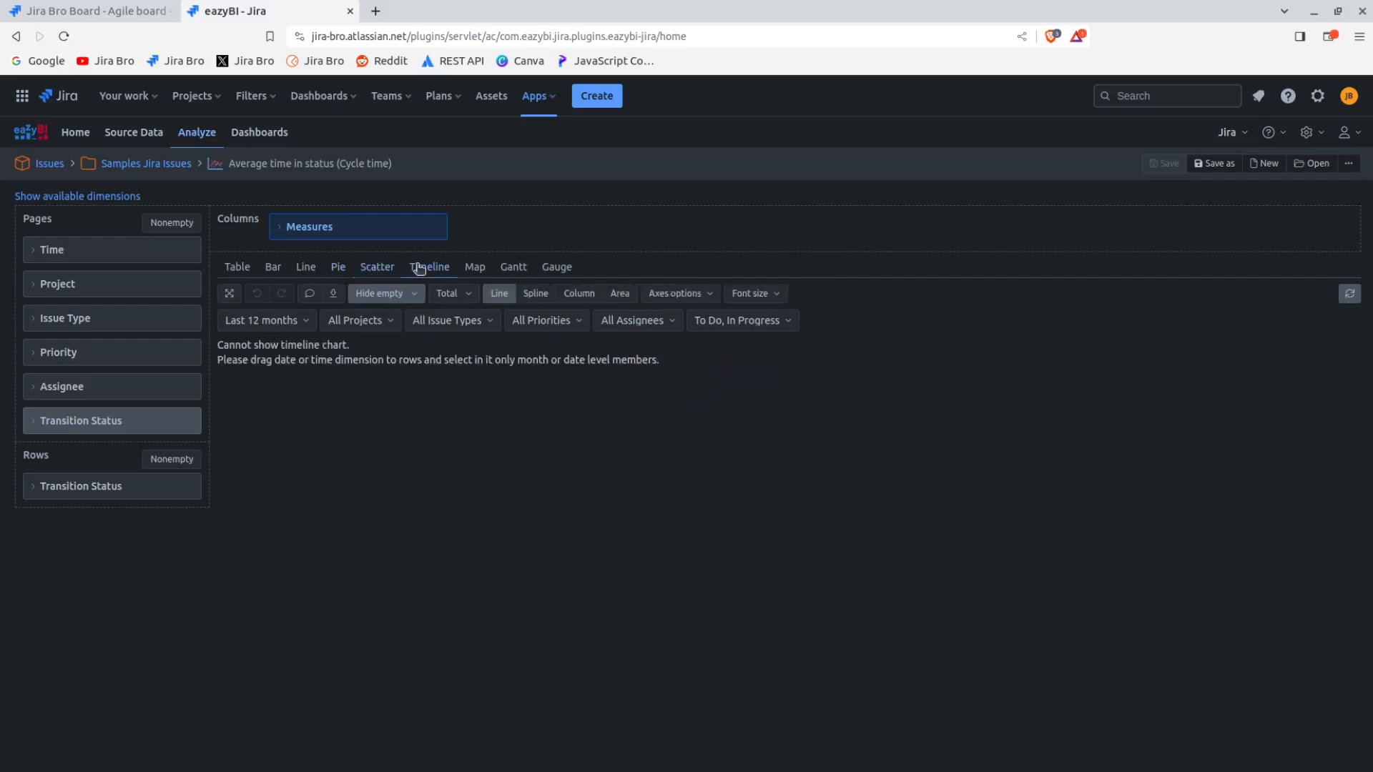
left_click(474, 267)
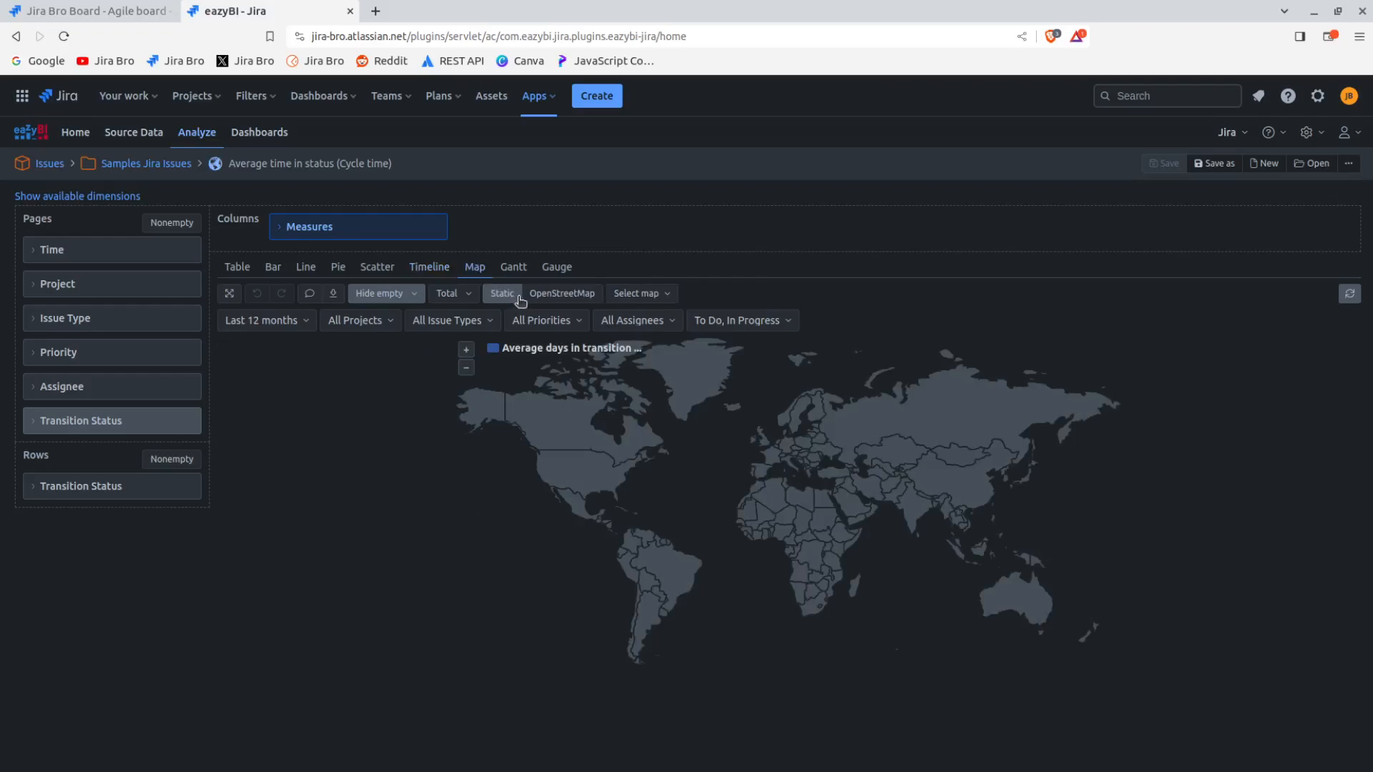
left_click(514, 267)
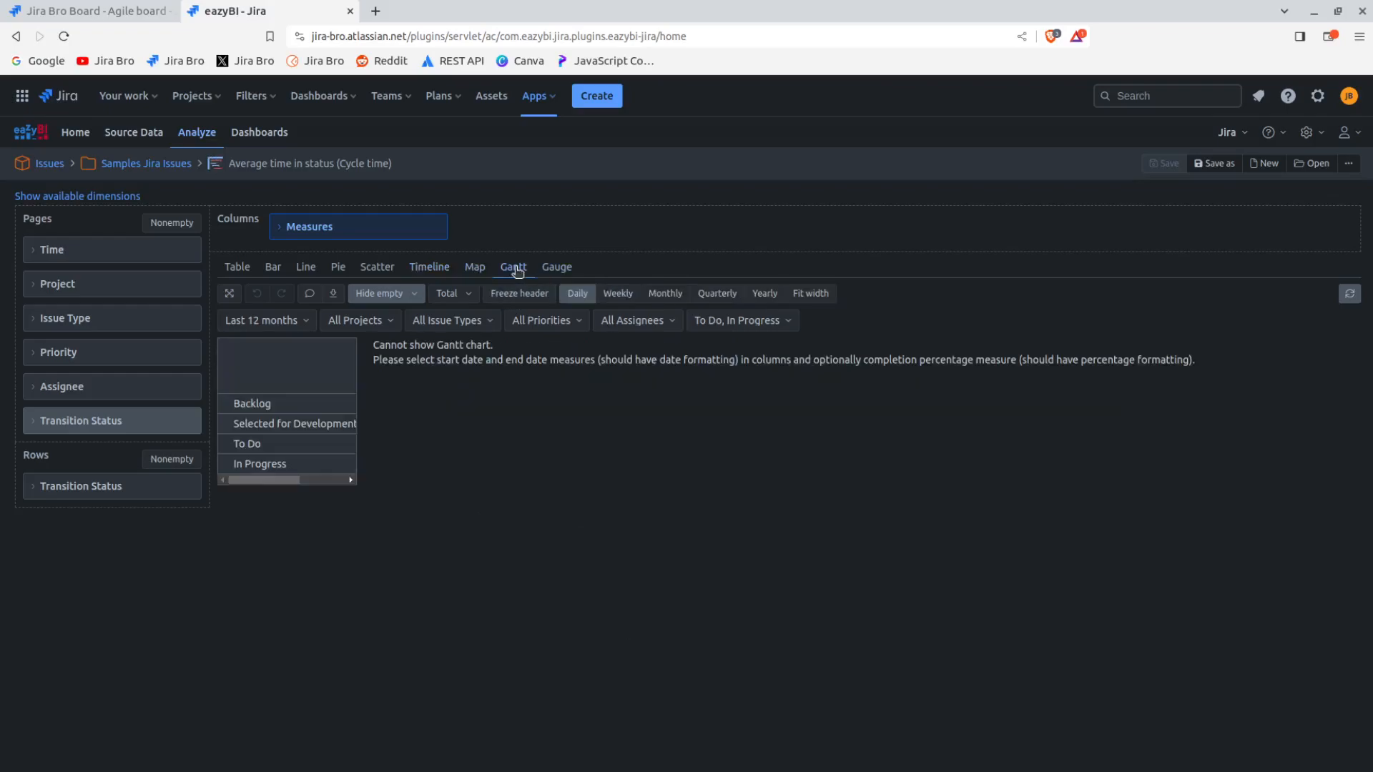
left_click(548, 269)
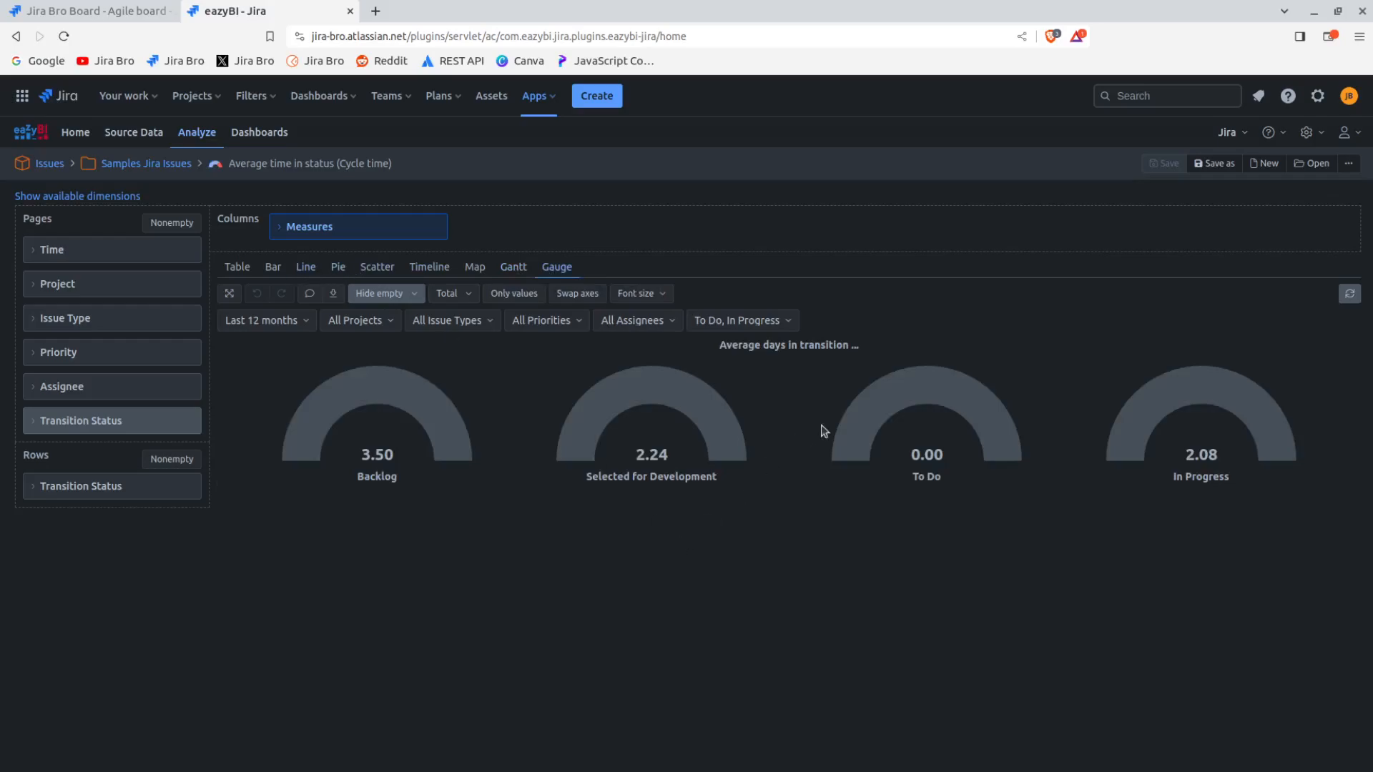
left_click(242, 268)
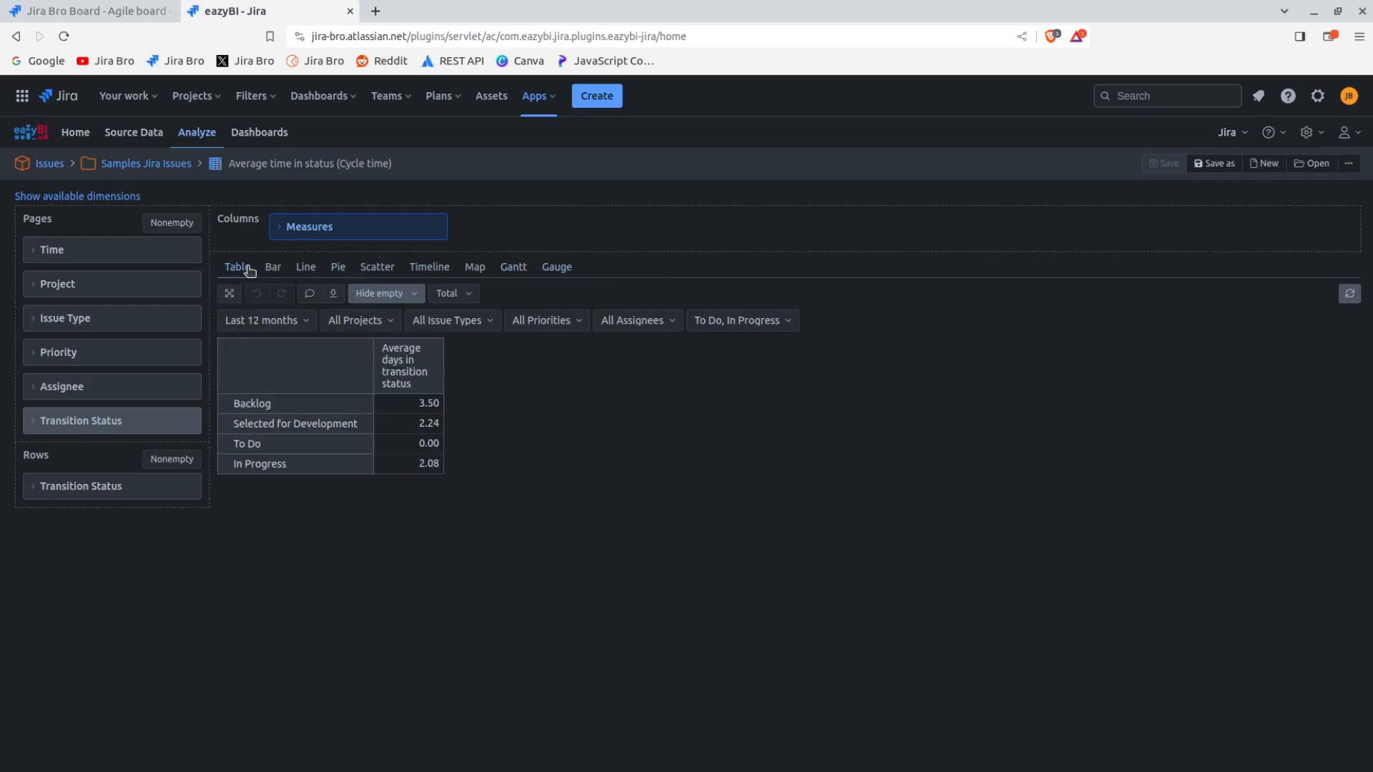
left_click(277, 267)
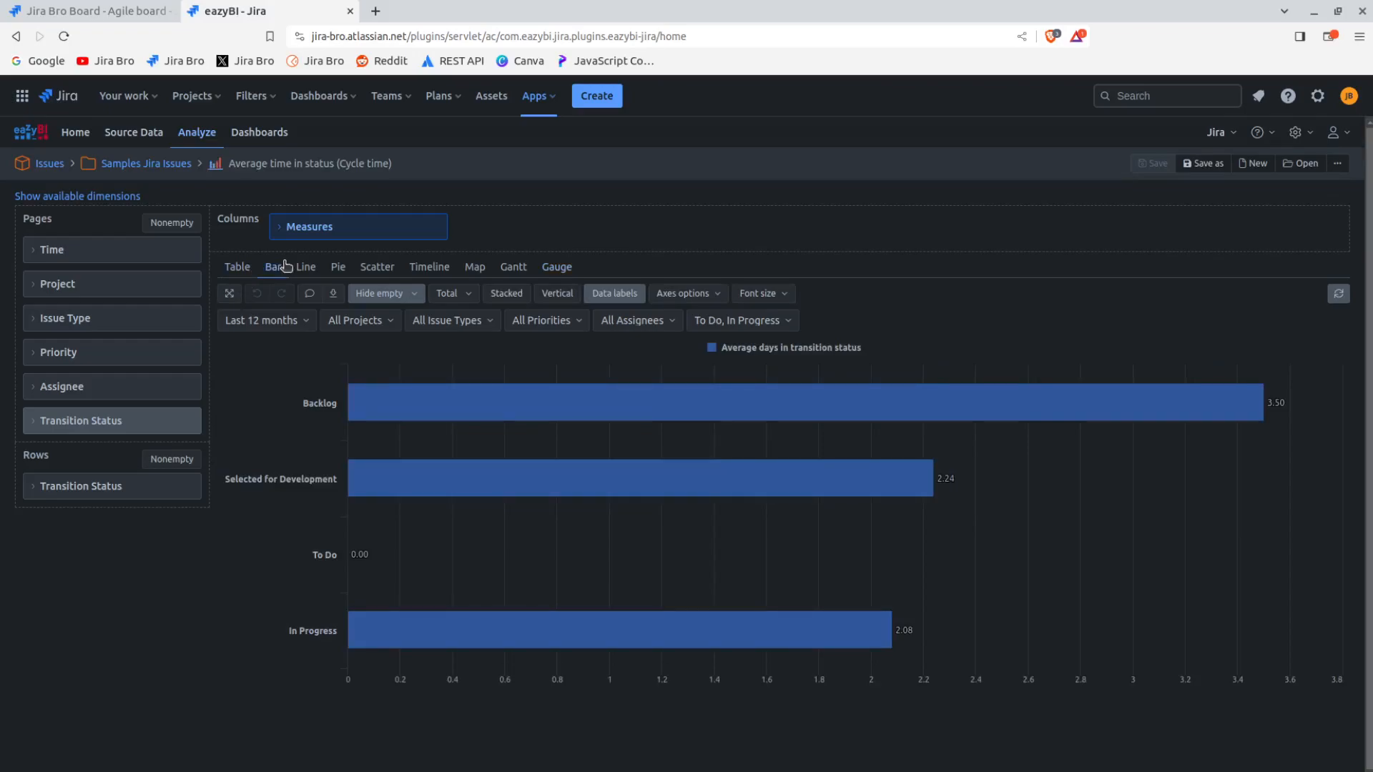
Filter the report by the HR project and check the options for hiding empty rows and columns
left_click(362, 321)
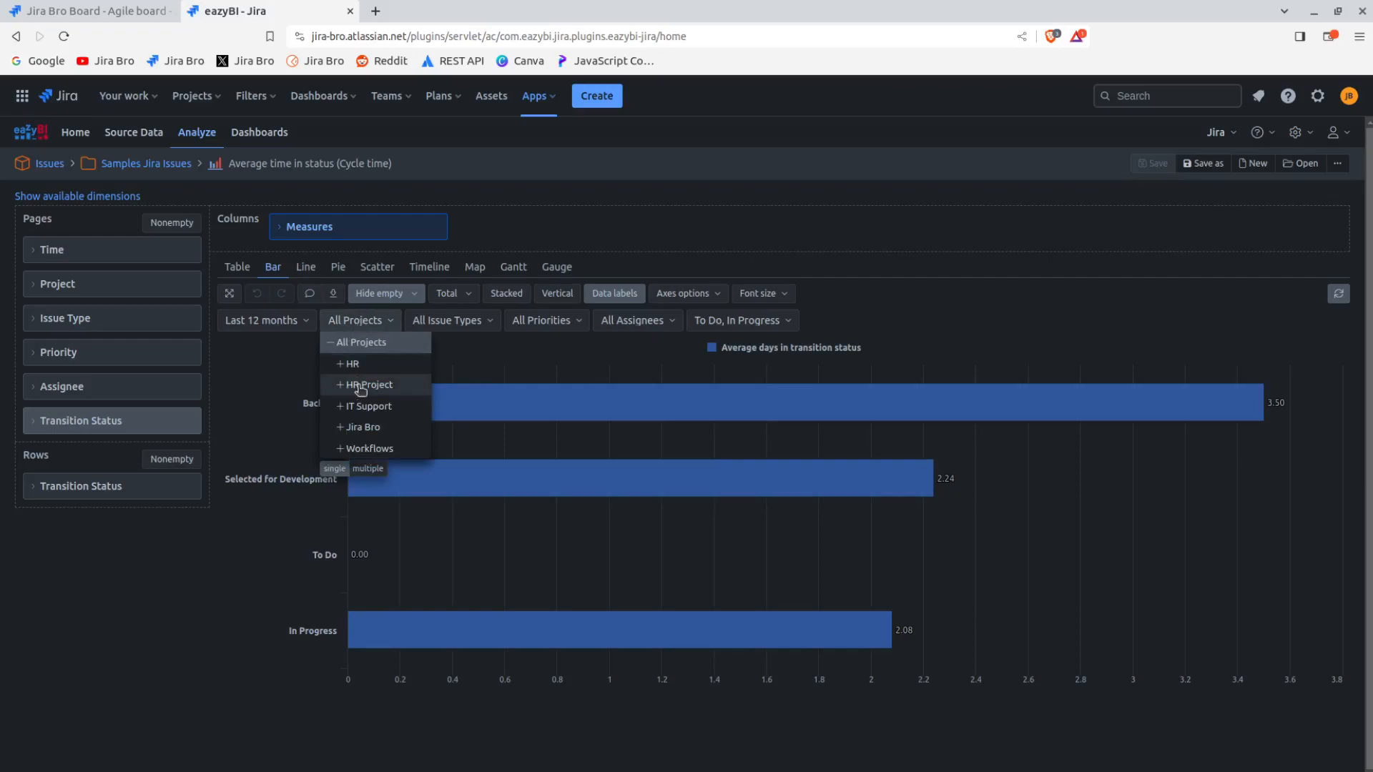
left_click(338, 368)
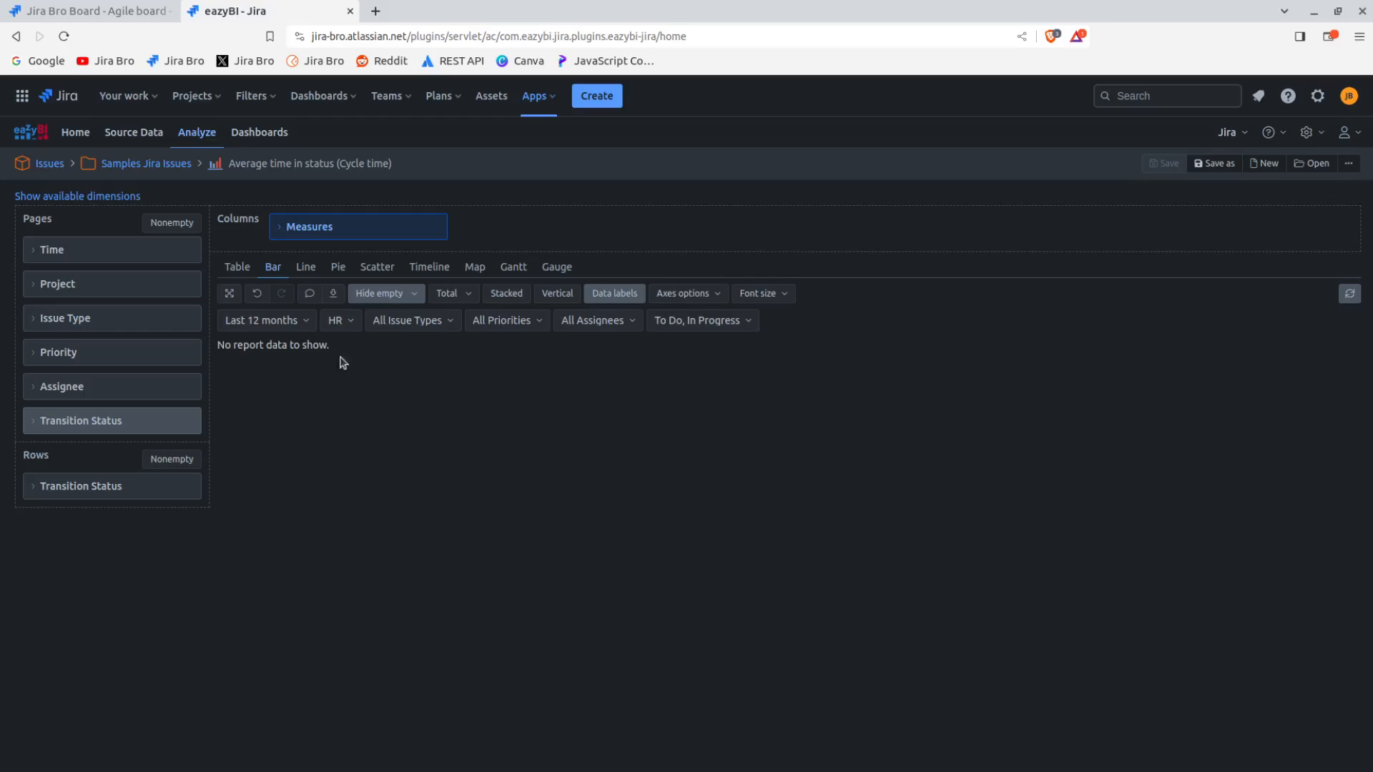
left_click(390, 297)
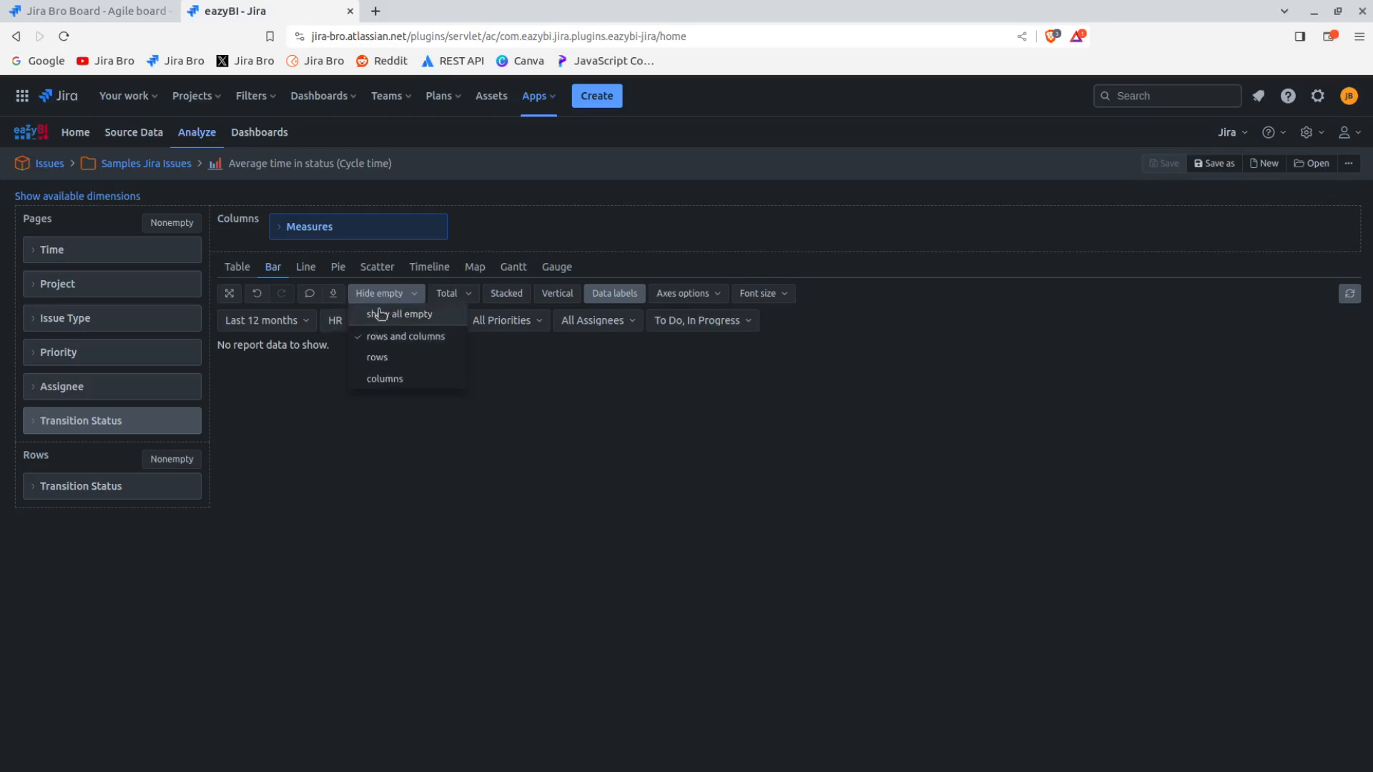
left_click(382, 293)
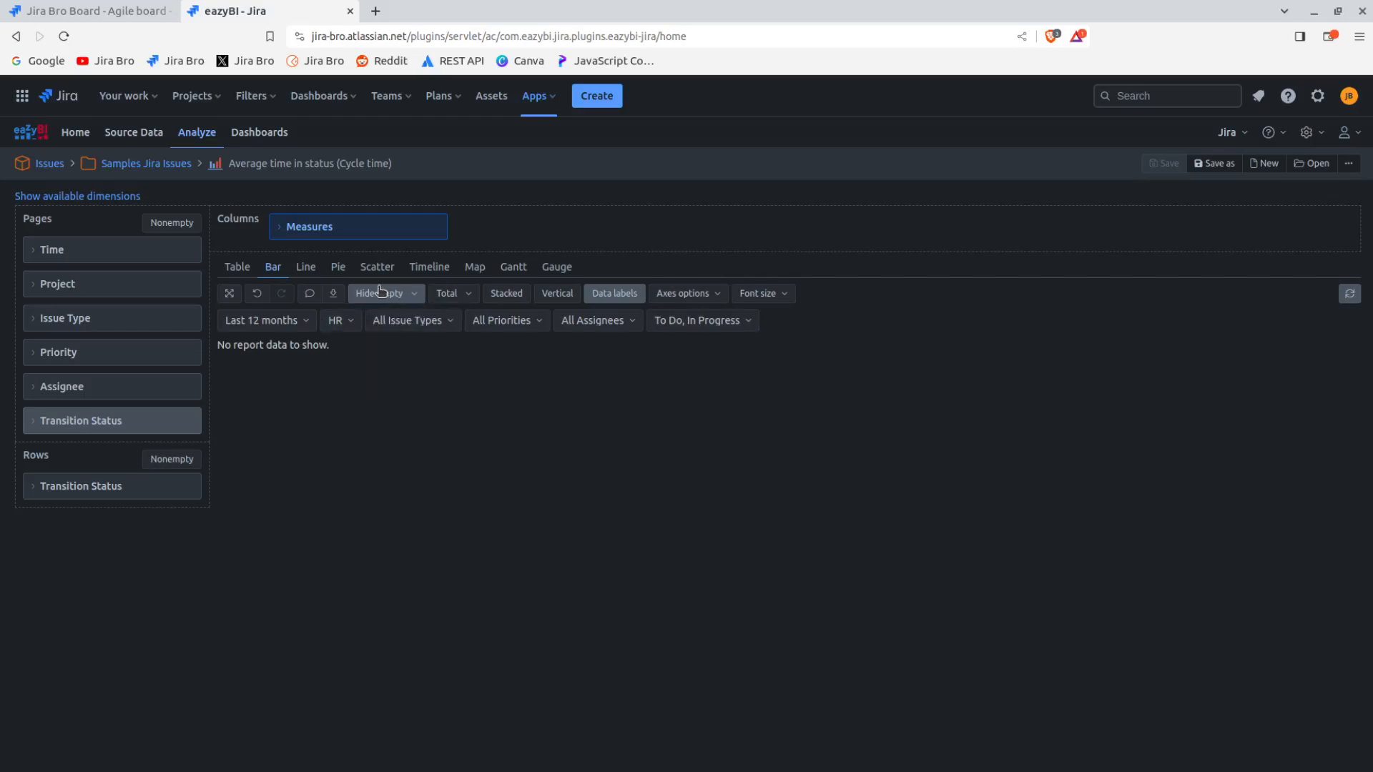
Try to switch the report's project filter to Jira Bro and recheck the project list
left_click(333, 320)
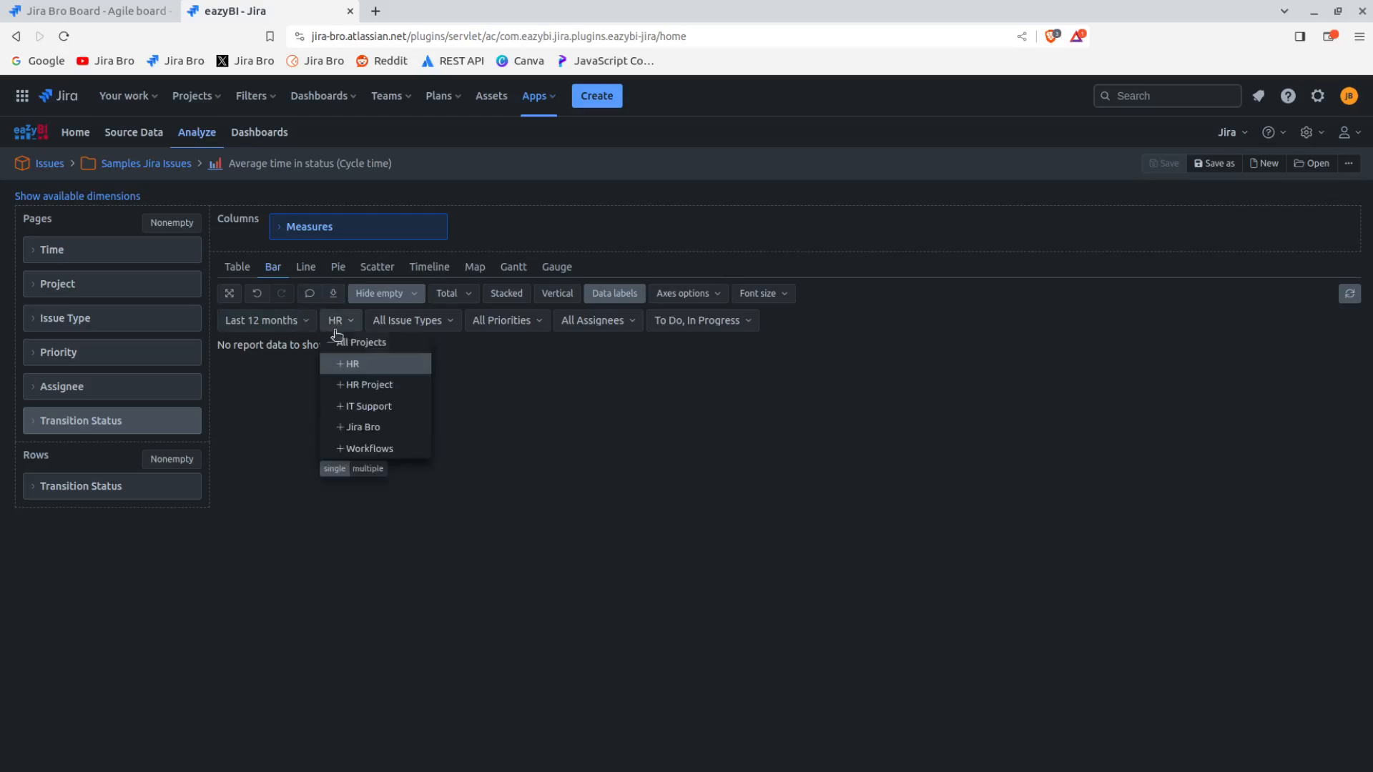
left_click(374, 429)
left_click(351, 326)
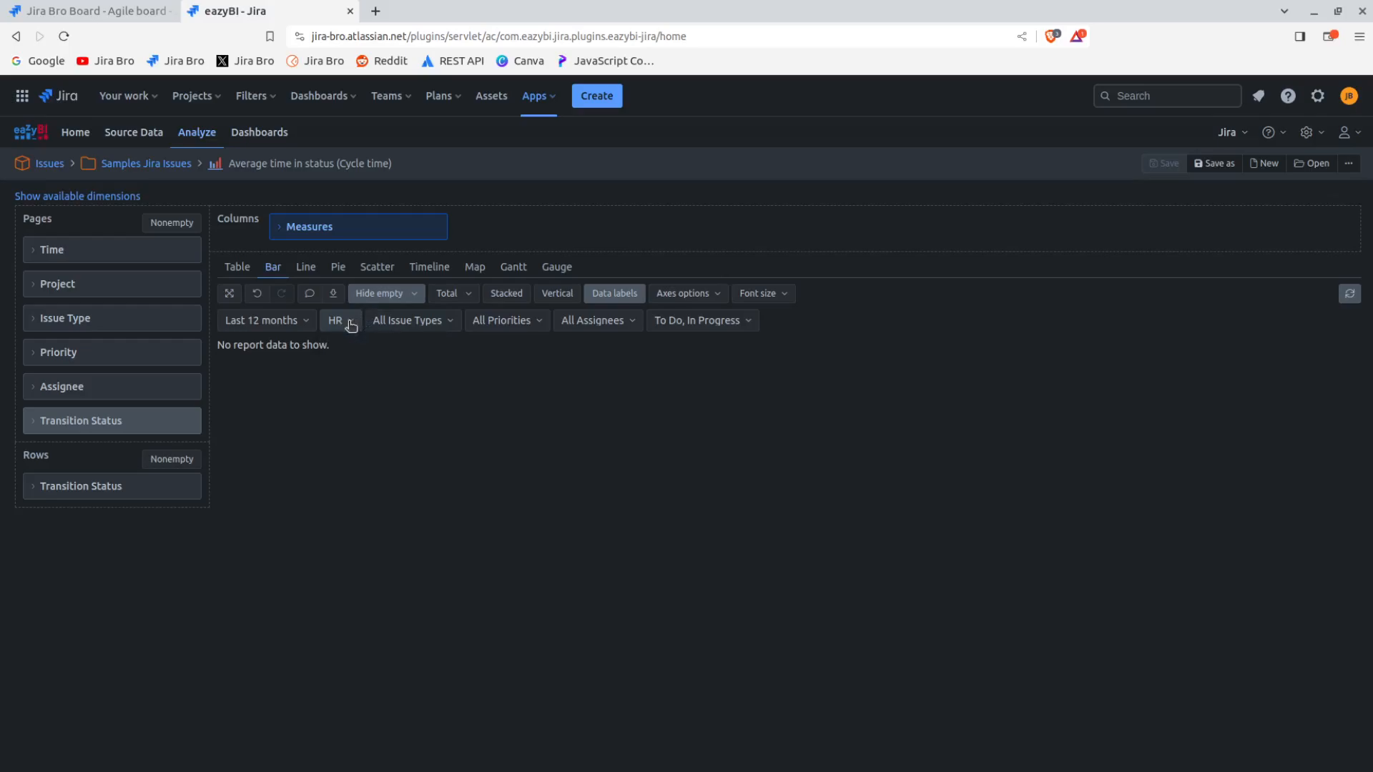
left_click(351, 325)
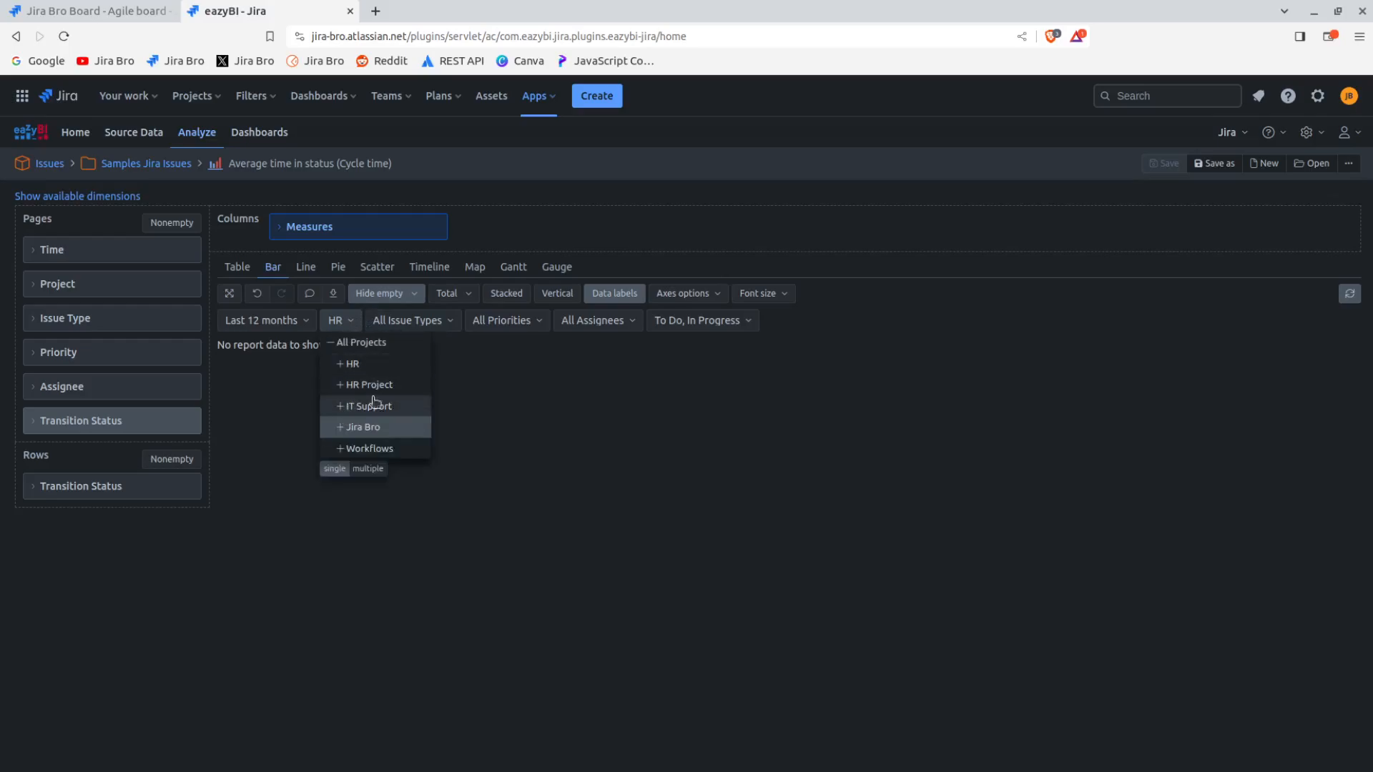
left_click(527, 379)
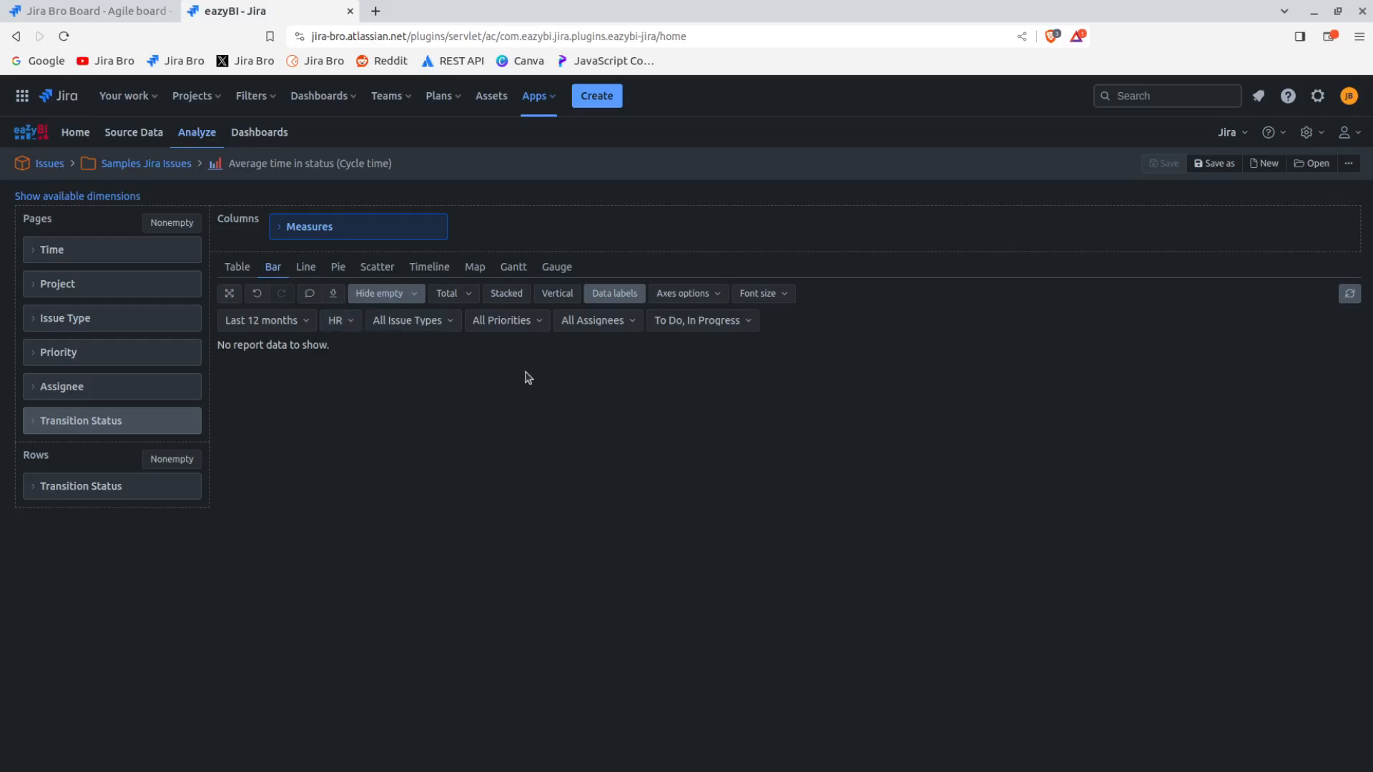
Reload the average time in status report and filter it by the Jira Bro project
left_click(470, 298)
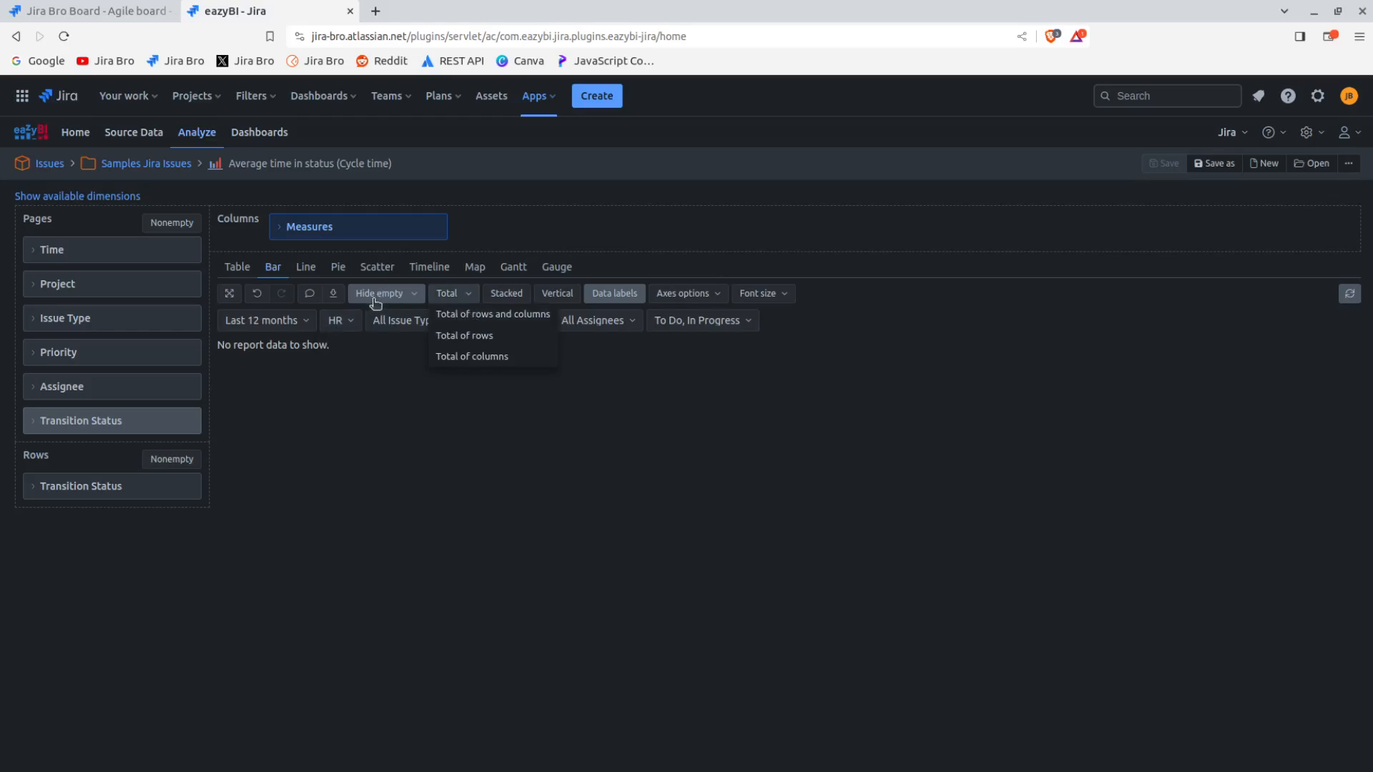
left_click(340, 322)
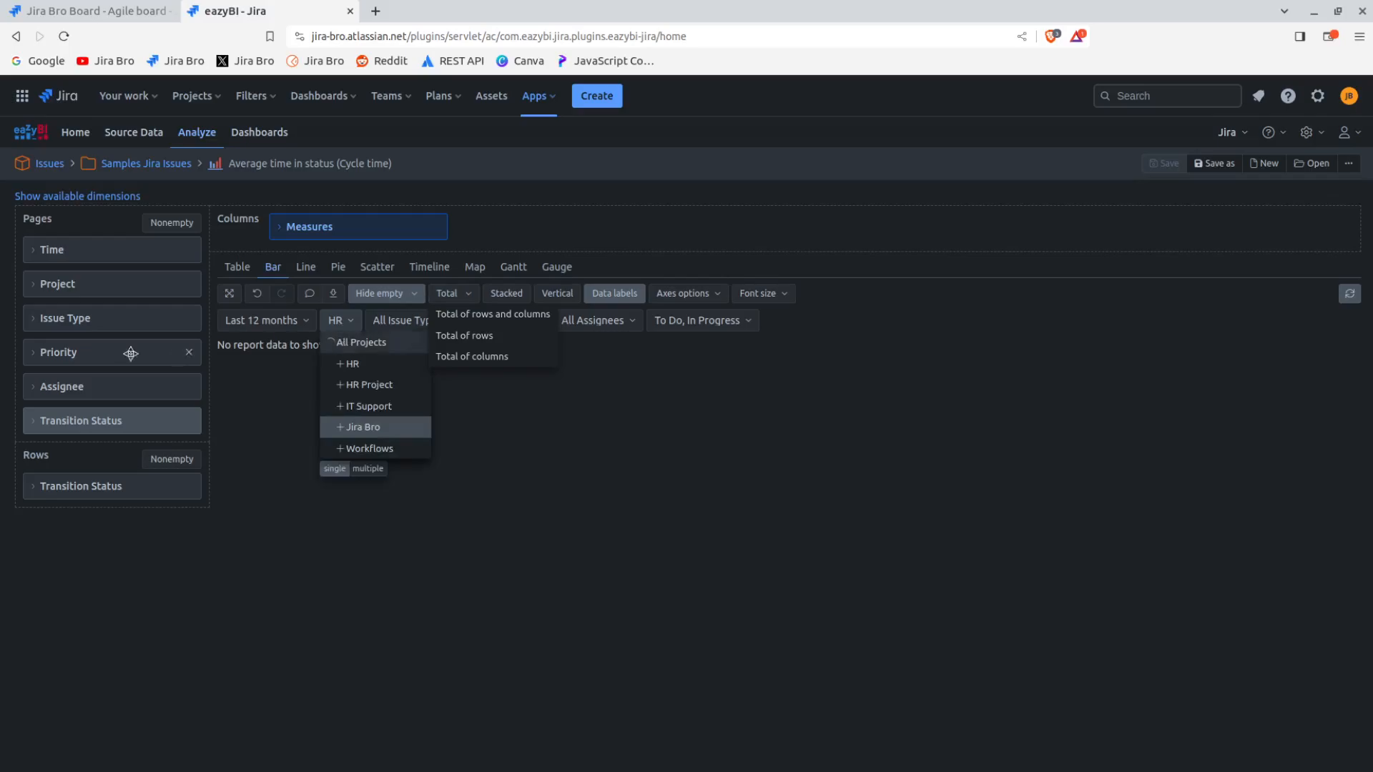
left_click(63, 35)
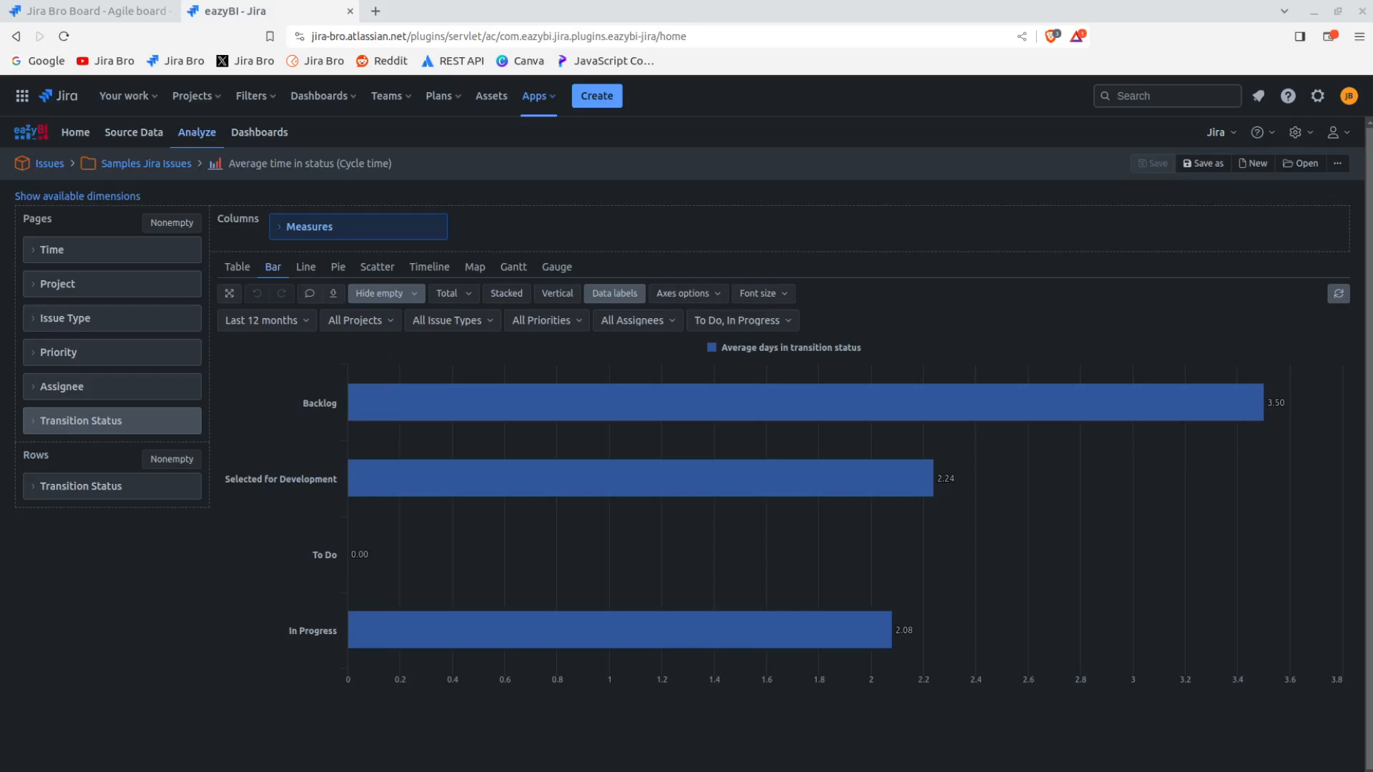
left_click(384, 322)
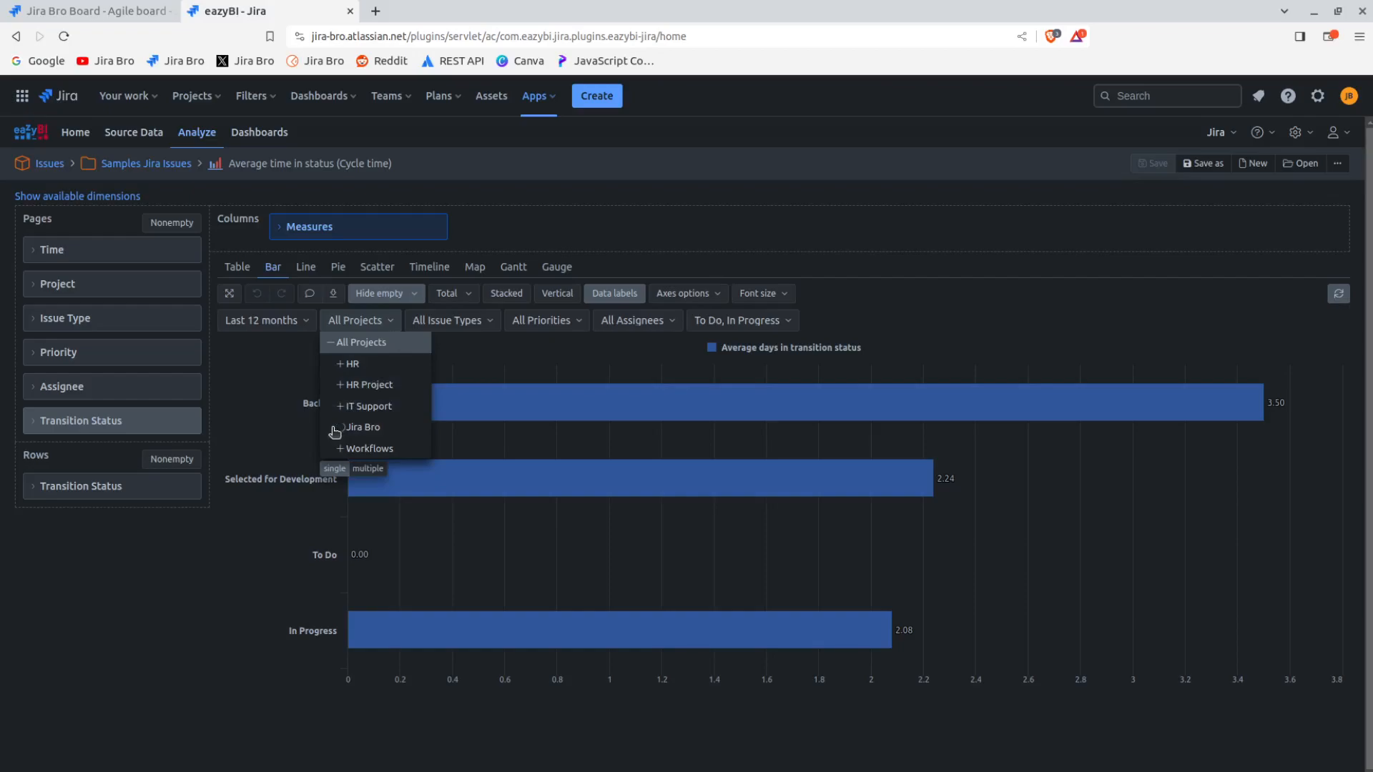
left_click(363, 428)
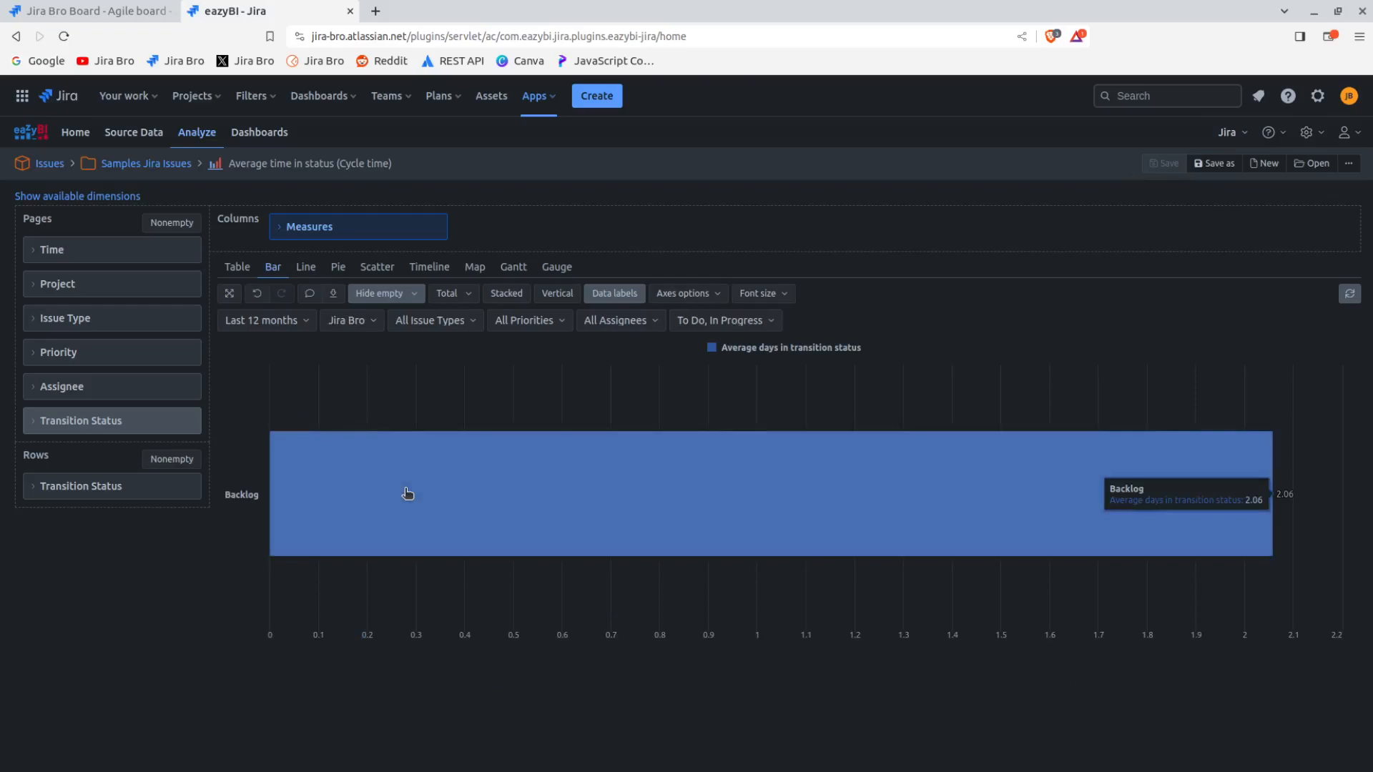
Check the issue type, priority and assignee filters, and limit the transition status filter to In Progress
left_click(476, 328)
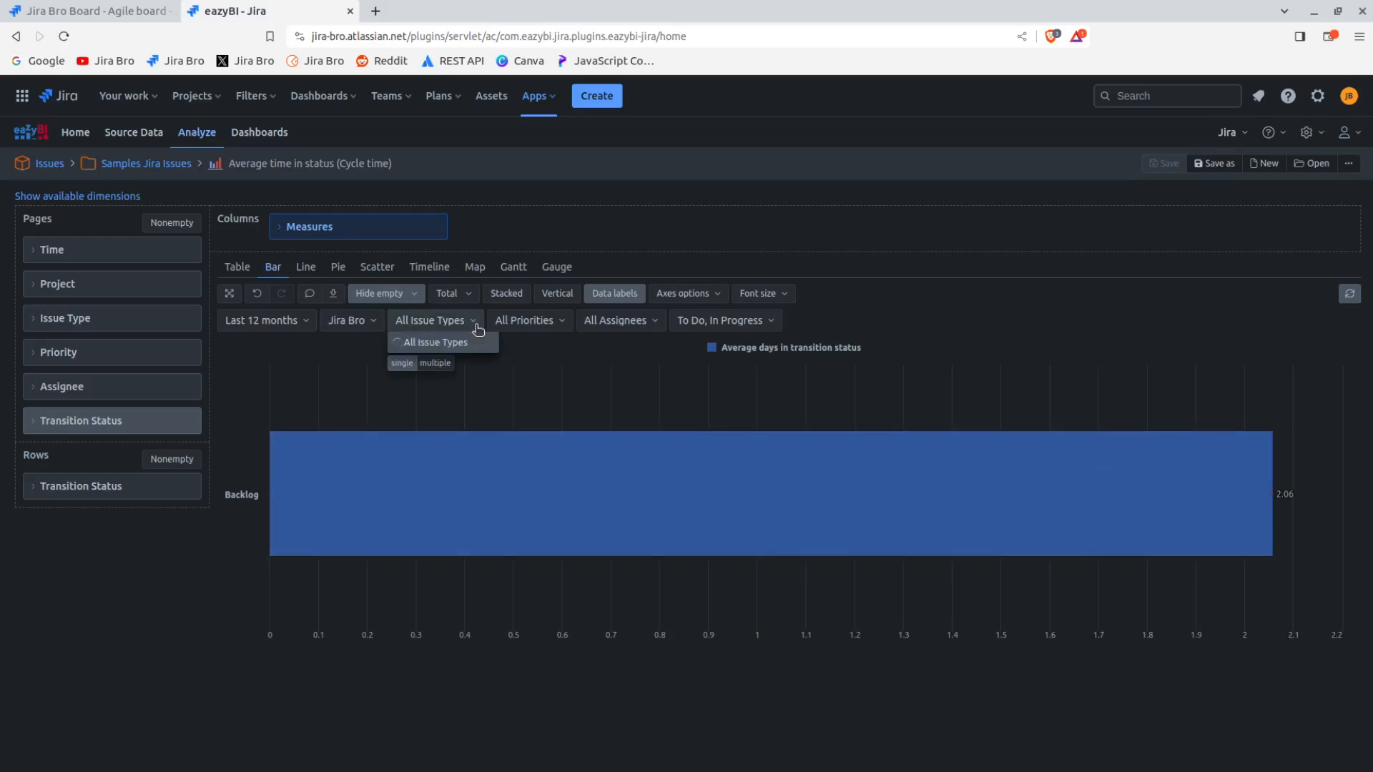
left_click(512, 319)
left_click(622, 320)
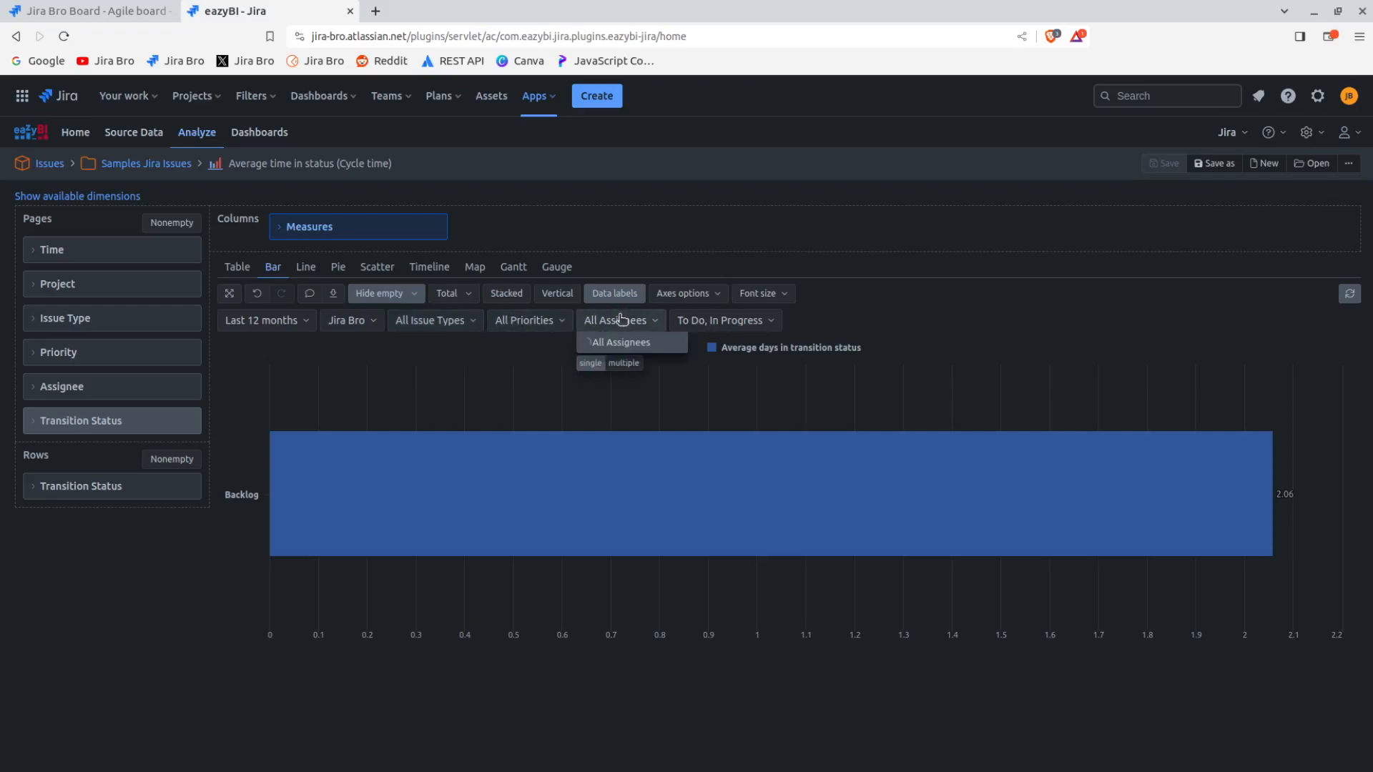
left_click(711, 326)
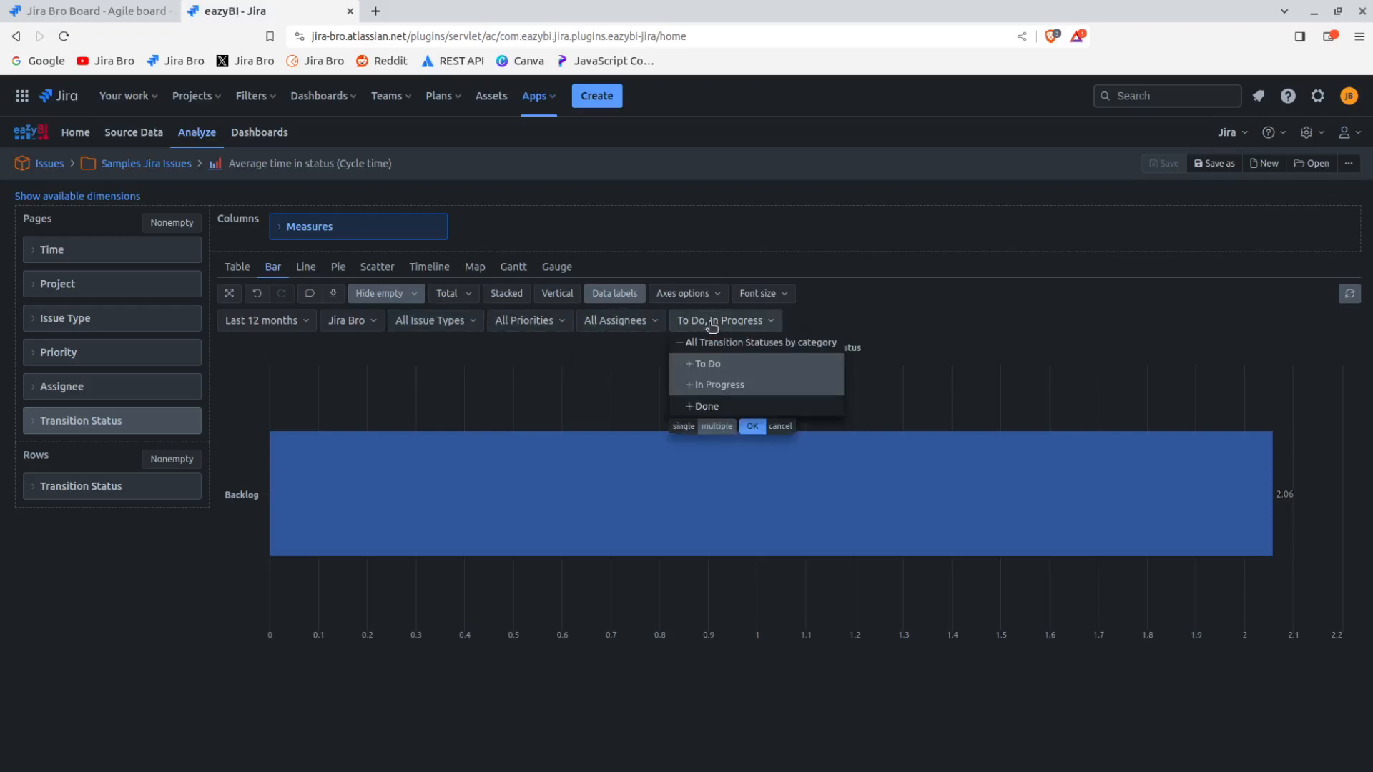
left_click(693, 372)
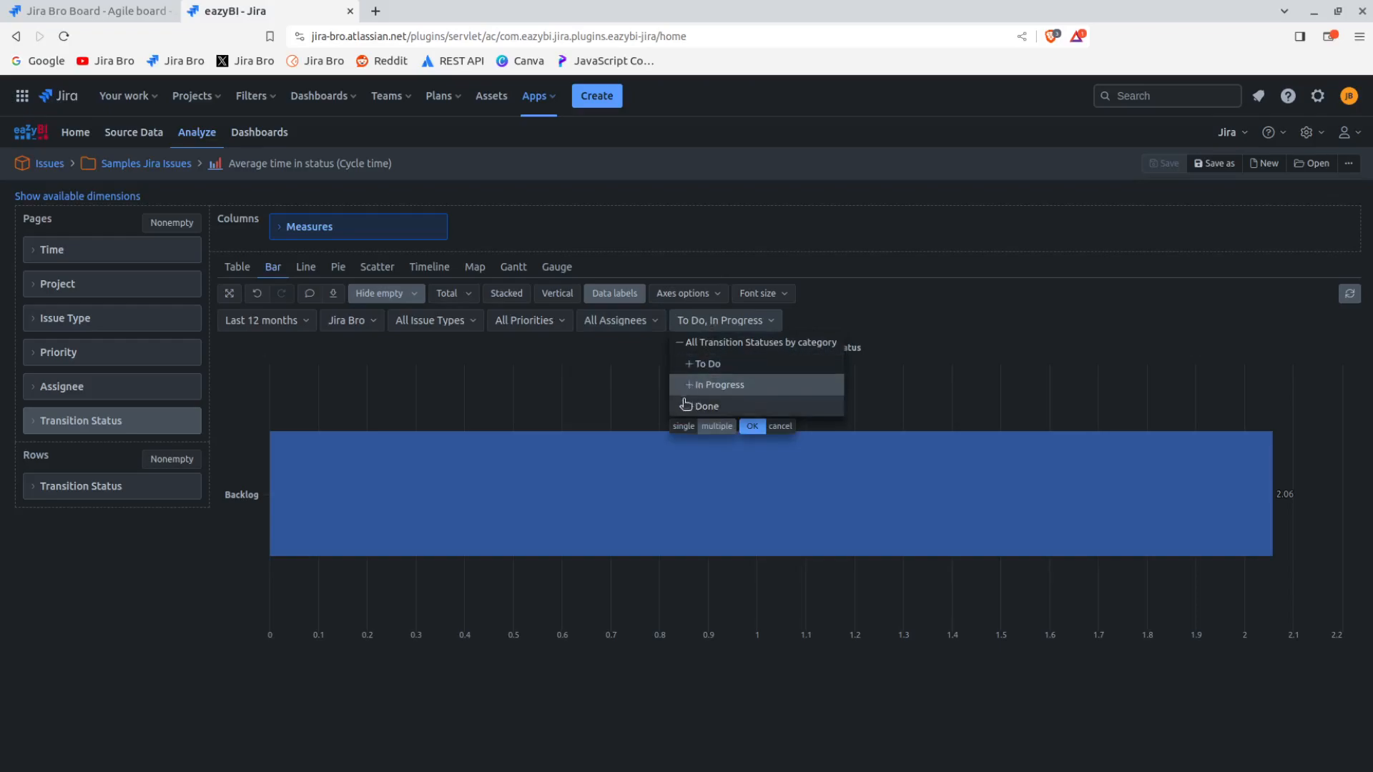
left_click(761, 428)
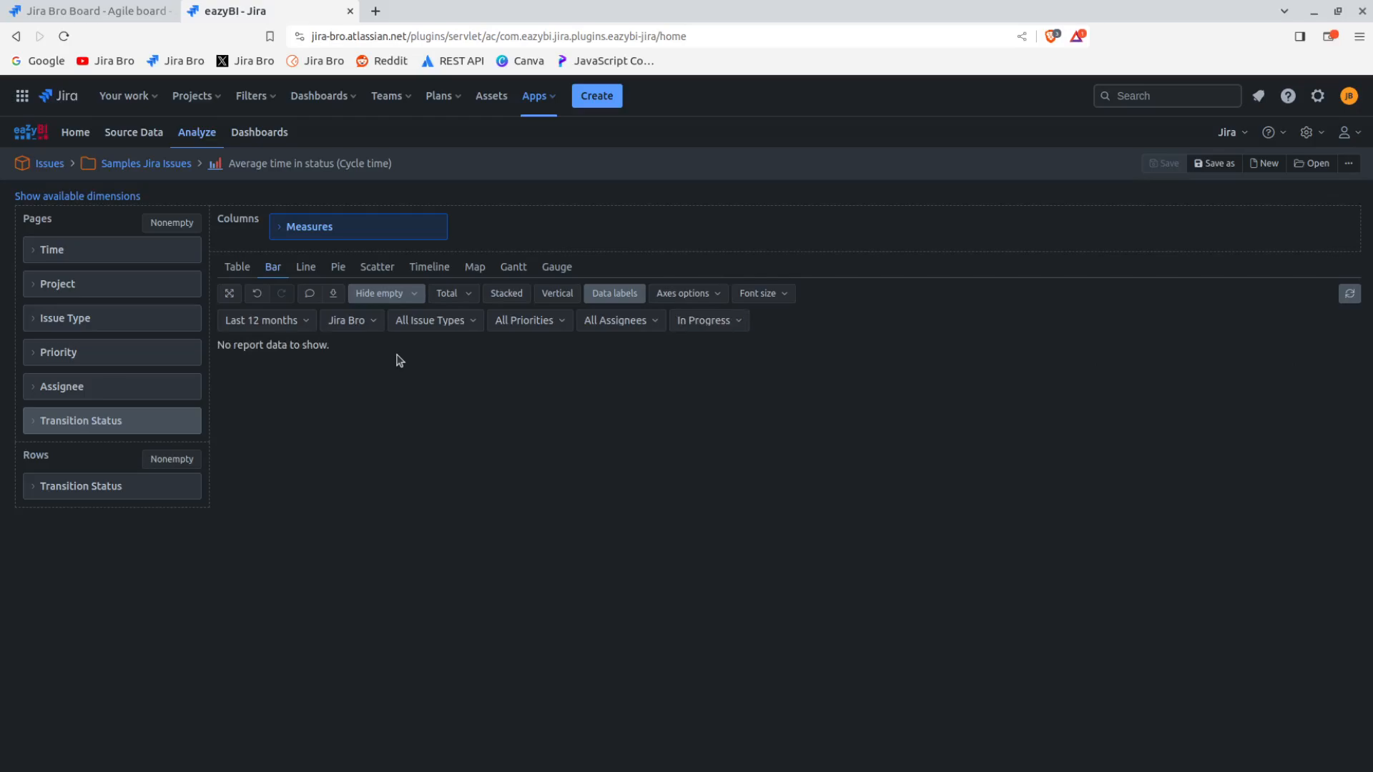
Create a new eazyBI dashboard named Test and save it
left_click(272, 138)
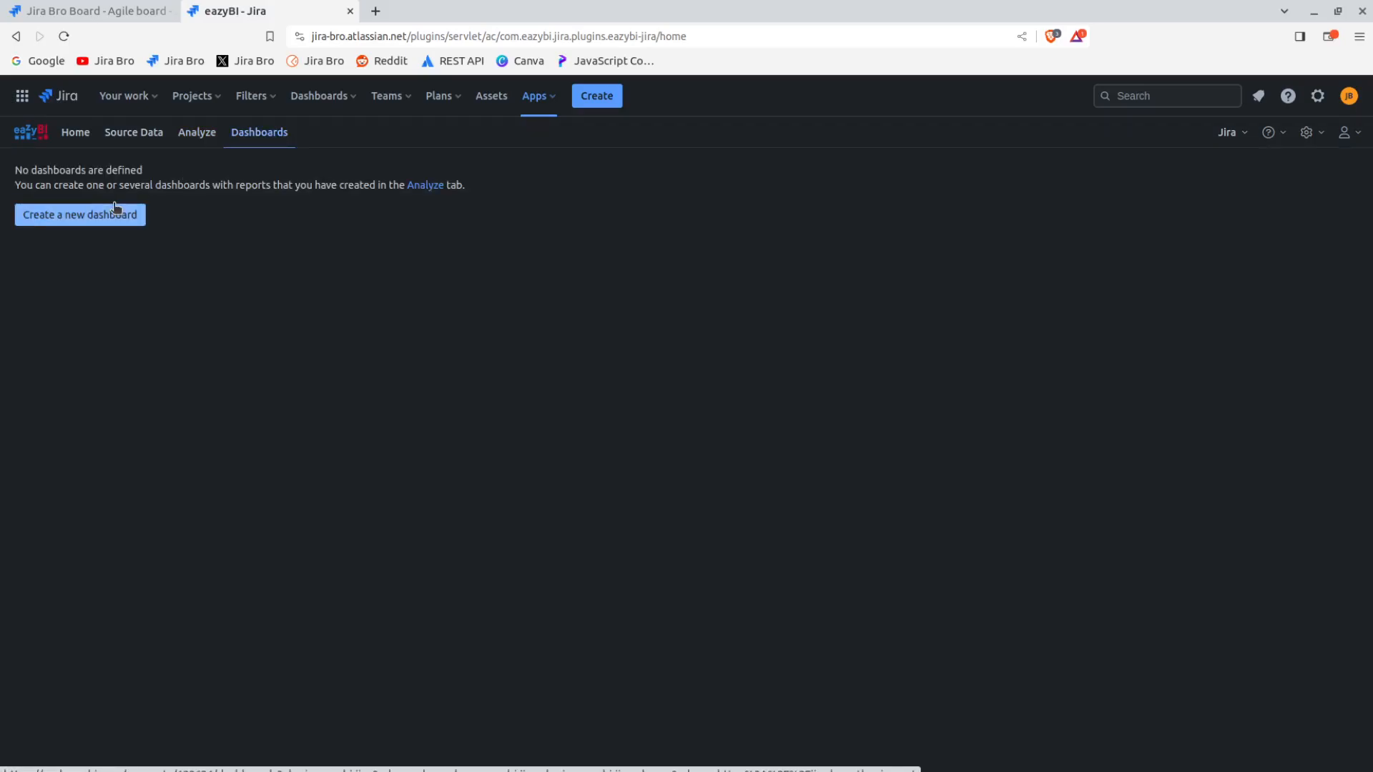
left_click(95, 214)
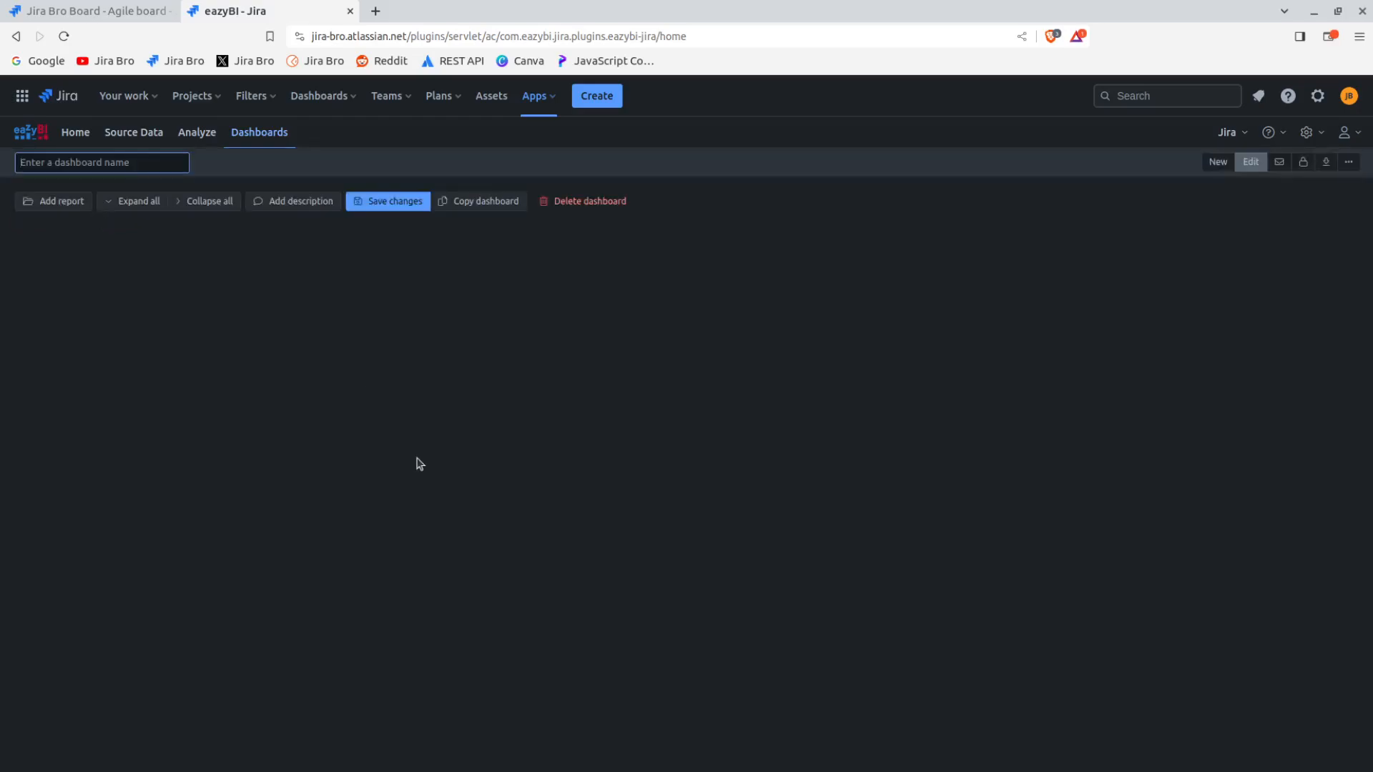
type("Test")
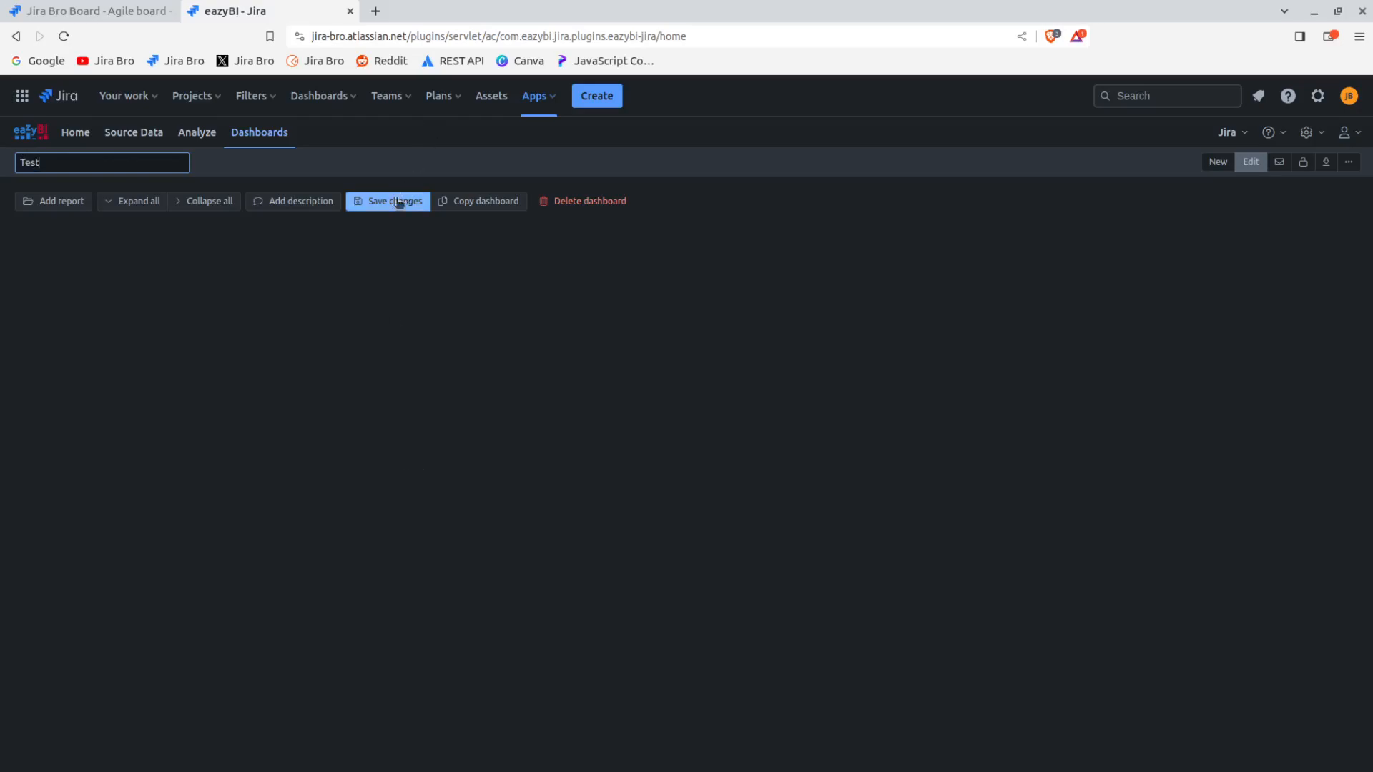
left_click(386, 204)
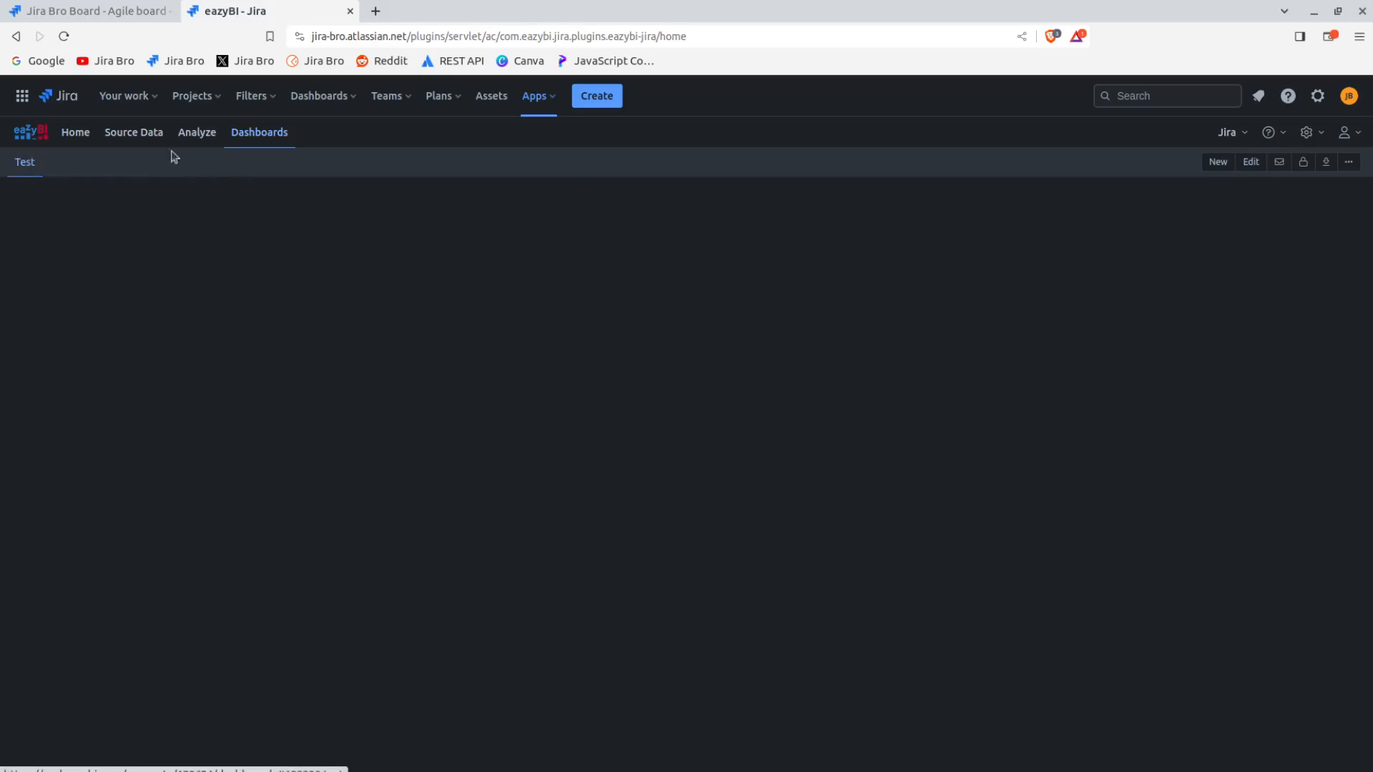
Start another dashboard and add the sample report "Total resolved issues from created", expanded to show its gauge
left_click(1208, 163)
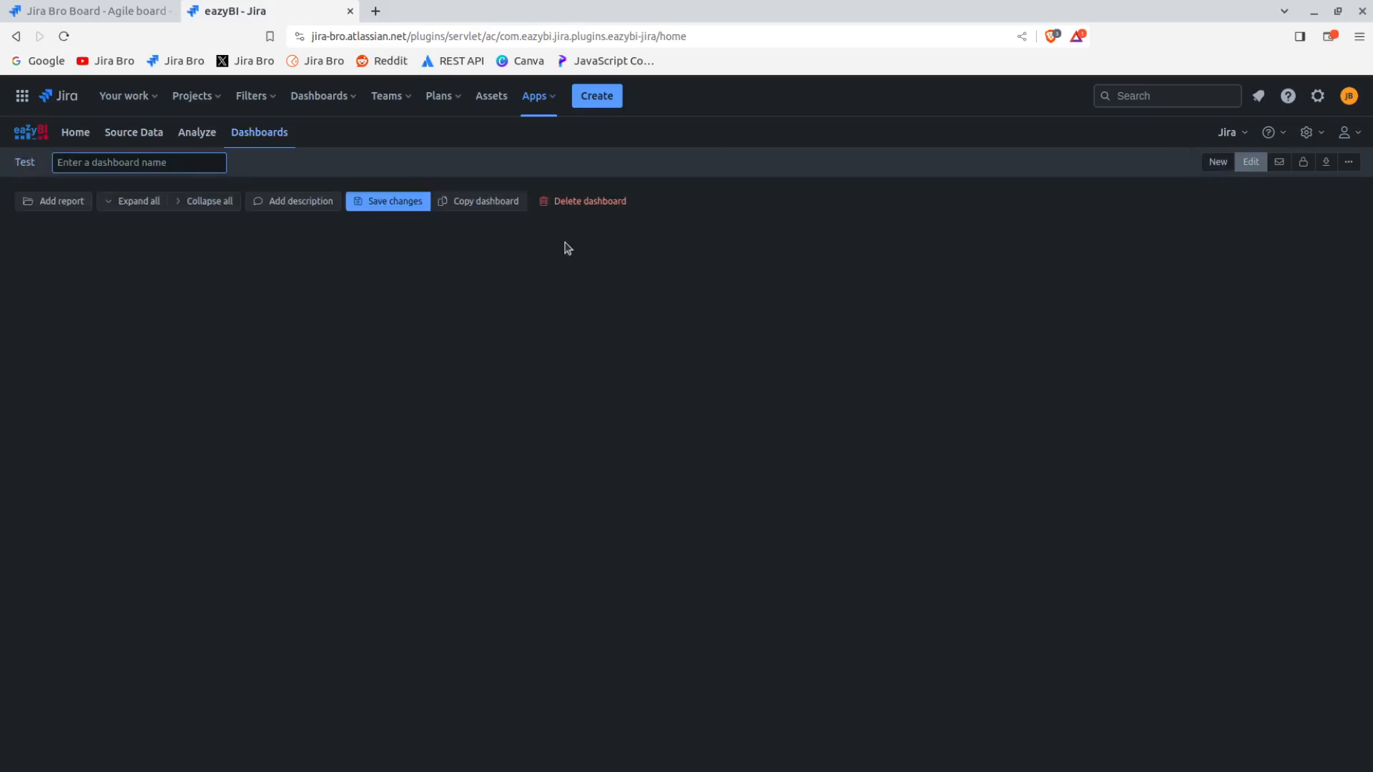
left_click(72, 207)
left_click(231, 266)
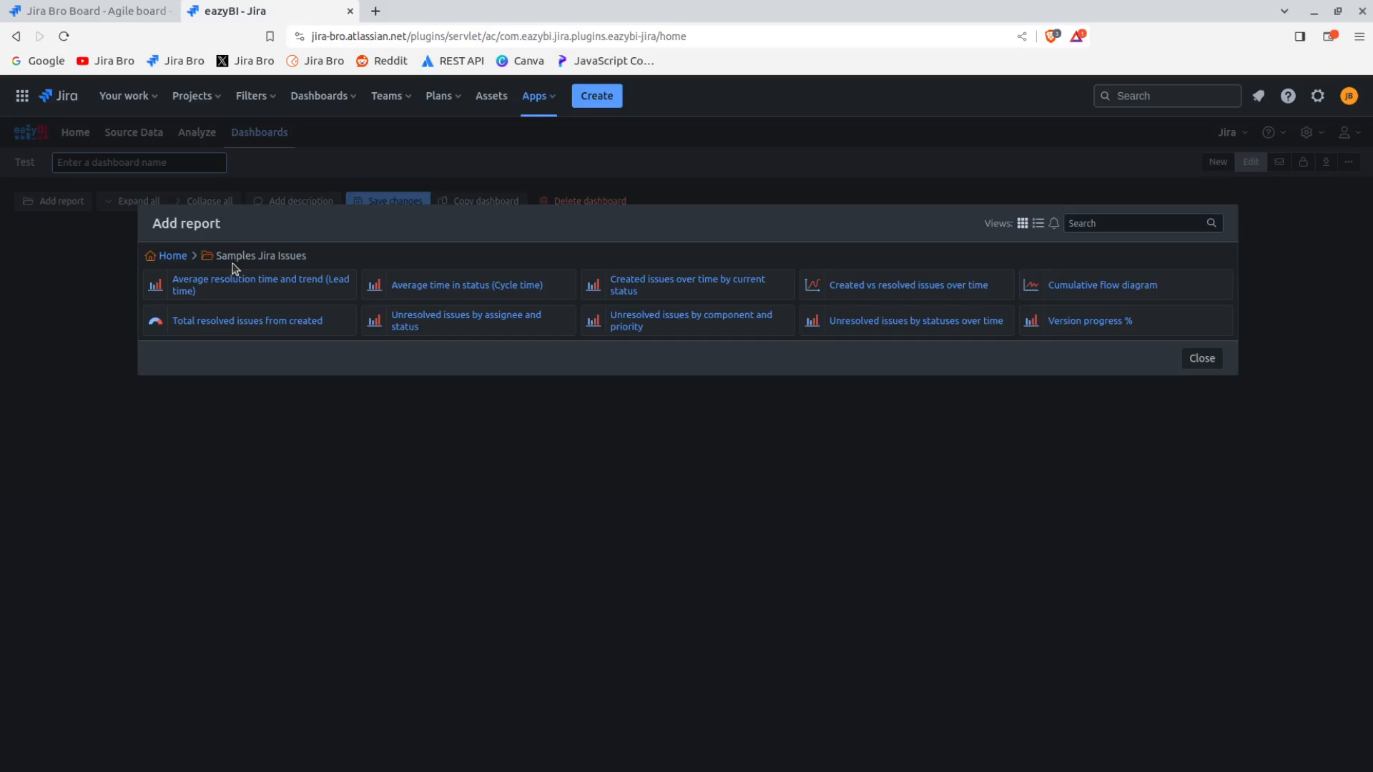
left_click(236, 323)
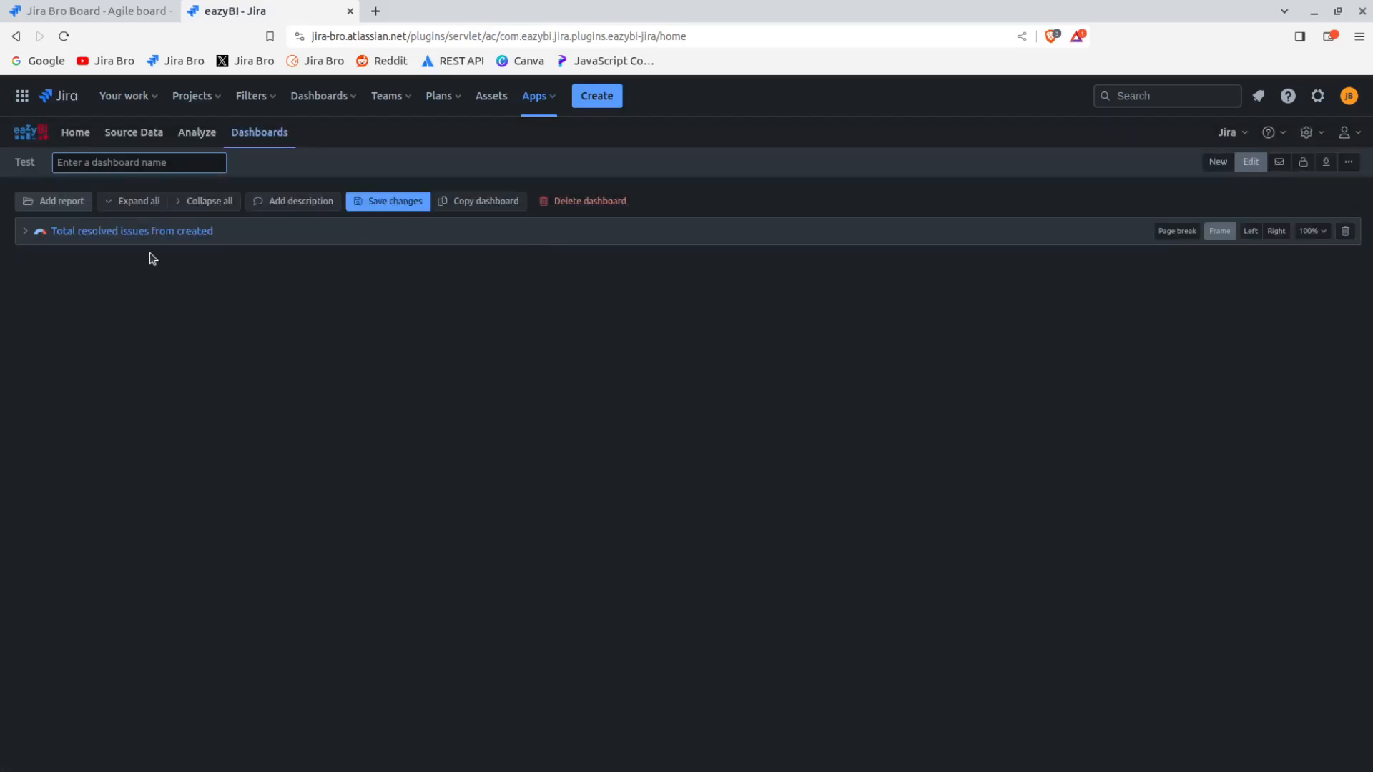
left_click(26, 232)
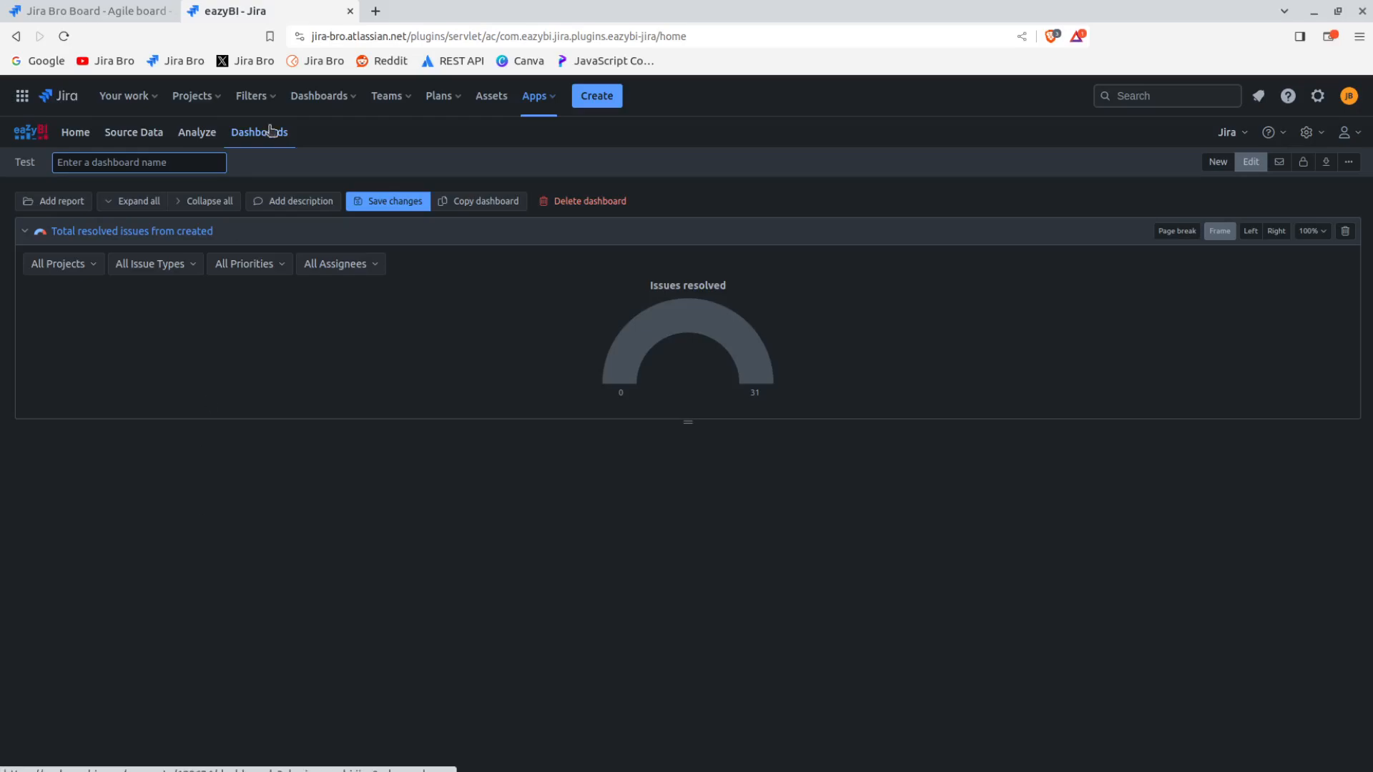
Start a new report in the Issues cube and dismiss the report creation tip
left_click(198, 137)
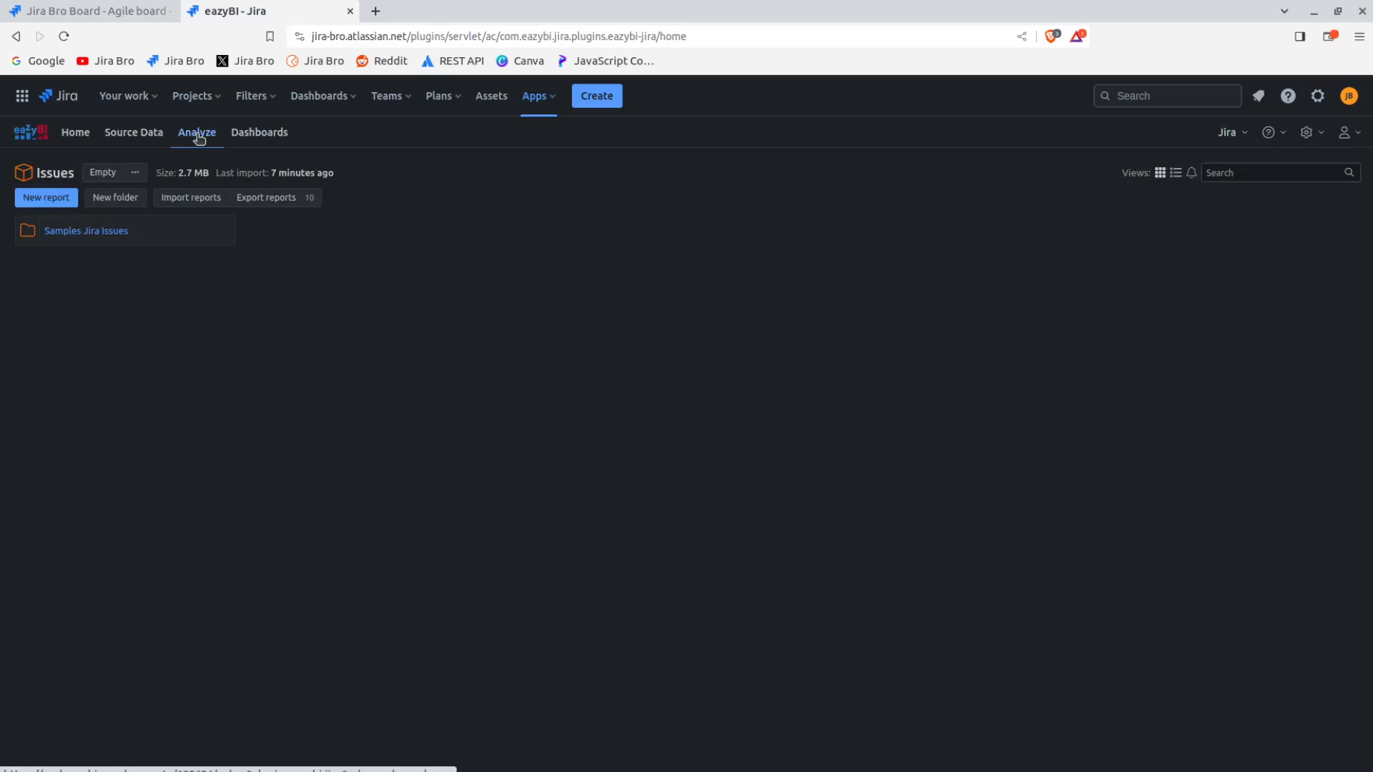
left_click(68, 198)
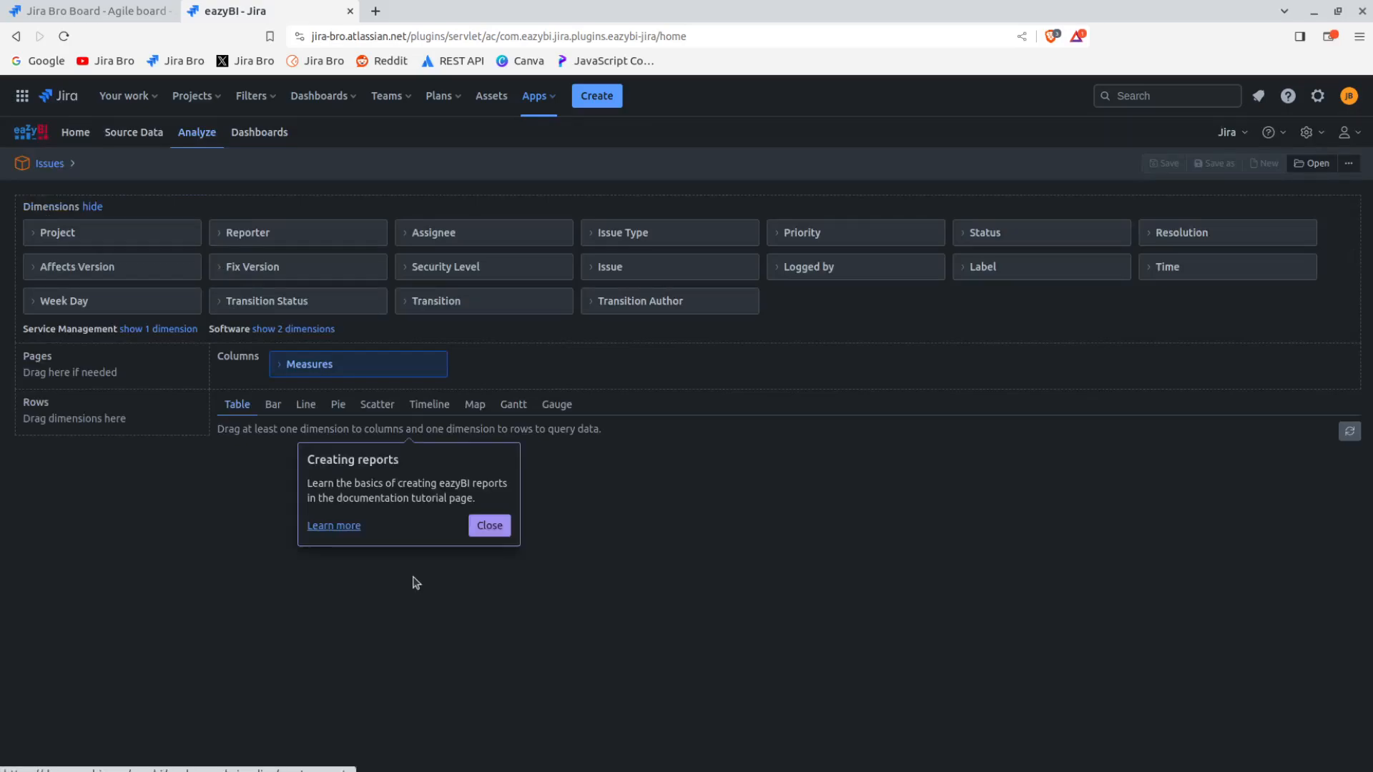
left_click(489, 527)
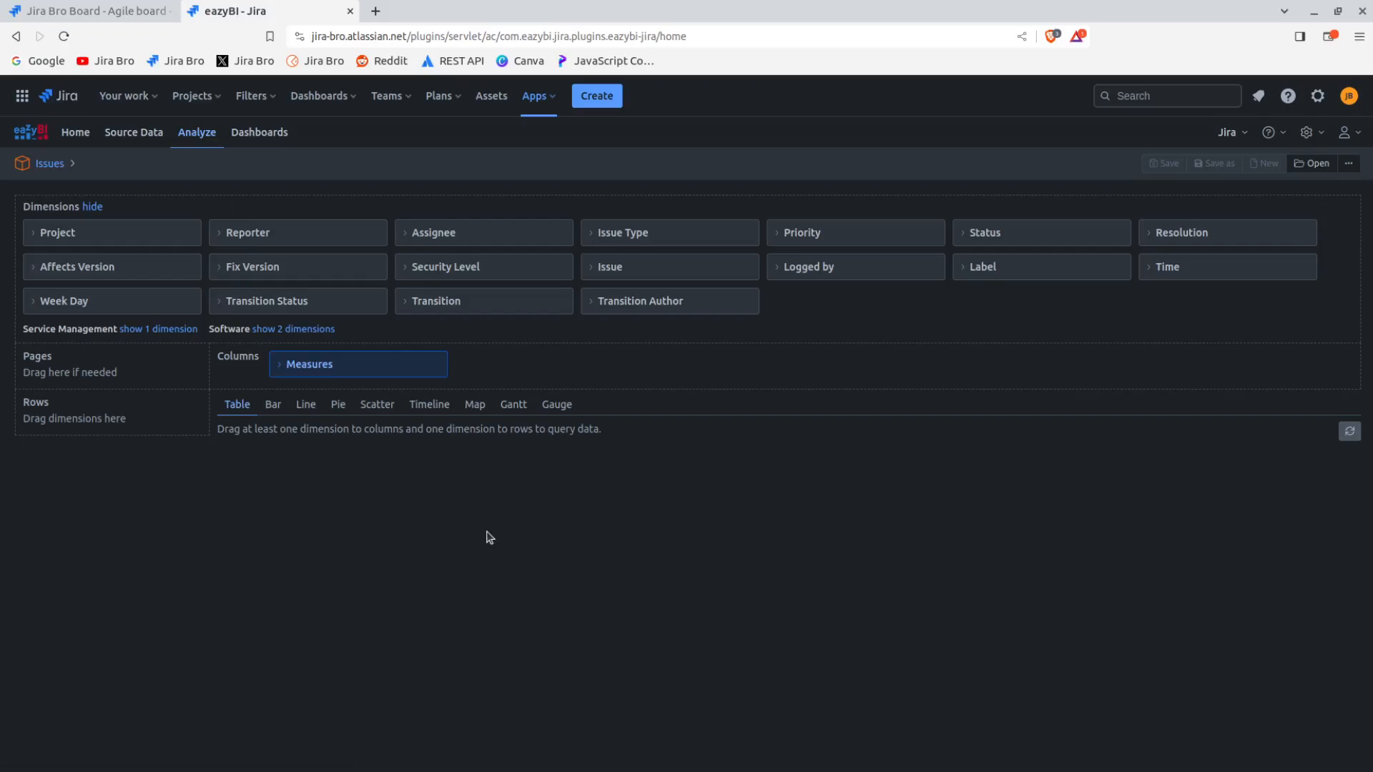
Place the Project dimension on the new report's rows and check its member options
left_click(93, 239)
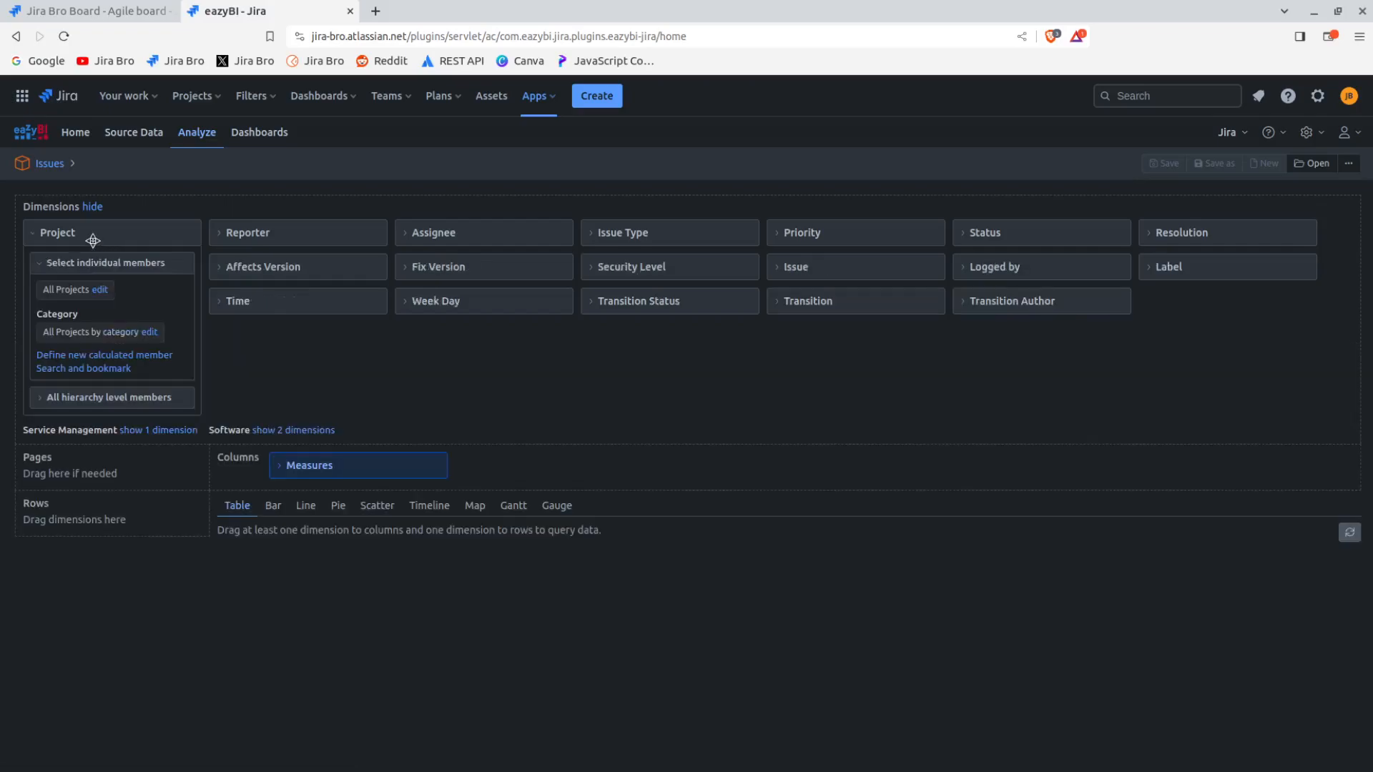
left_click(93, 239)
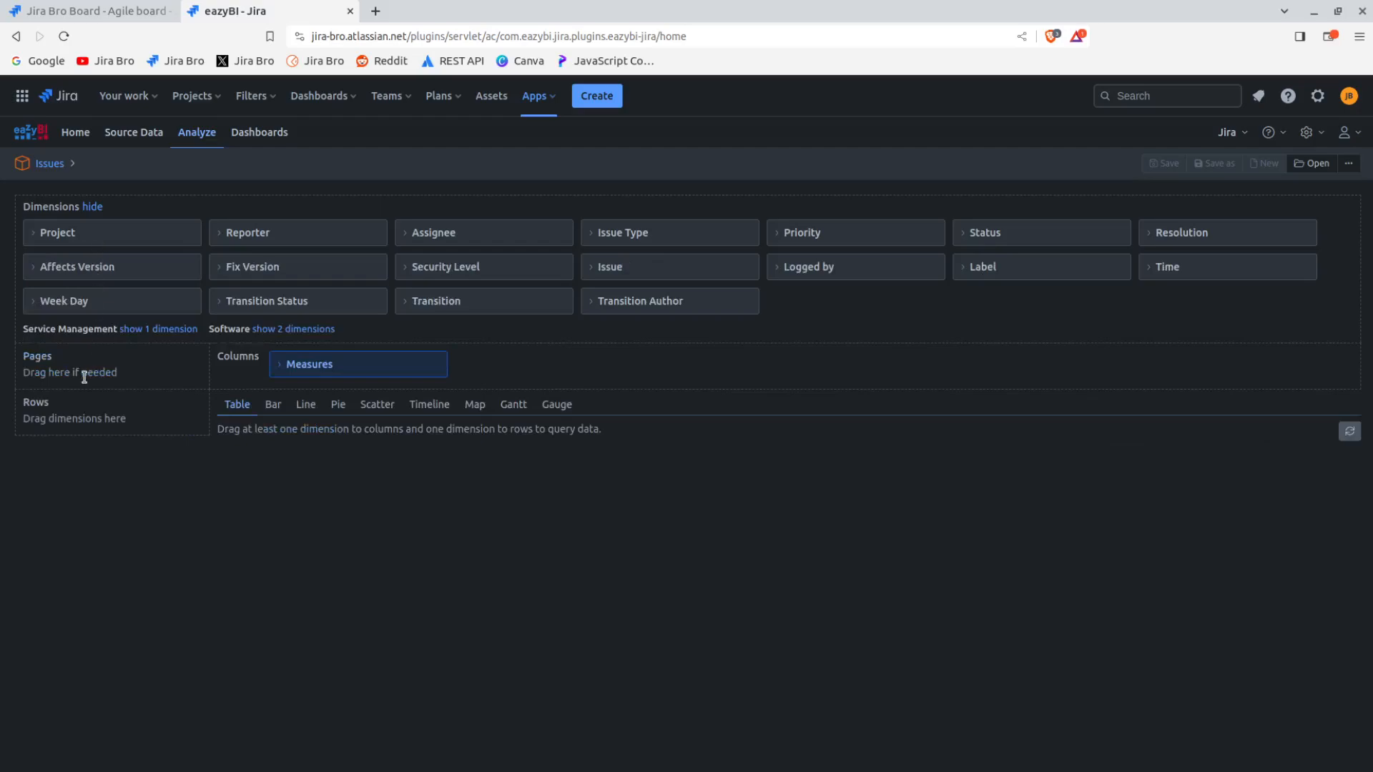
left_click_drag(121, 236, 108, 438)
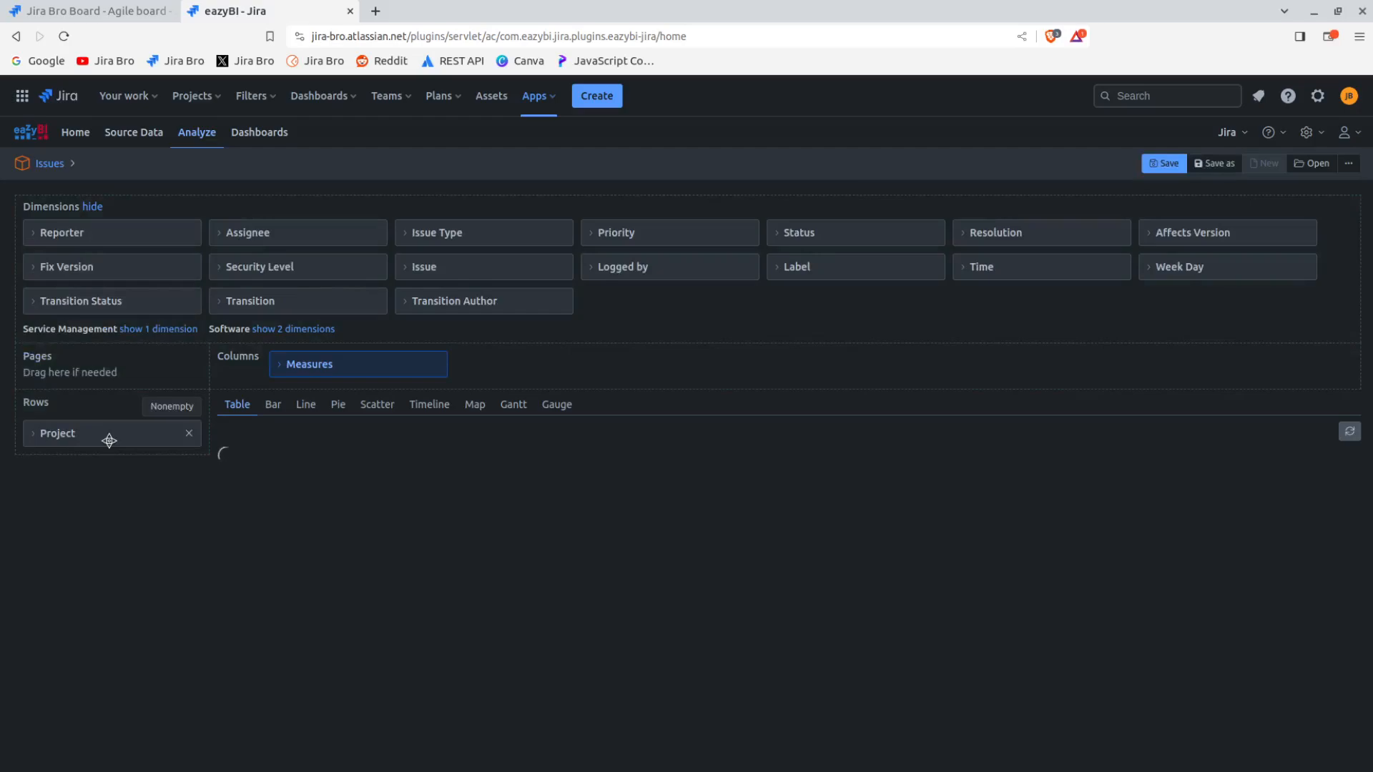
left_click(29, 435)
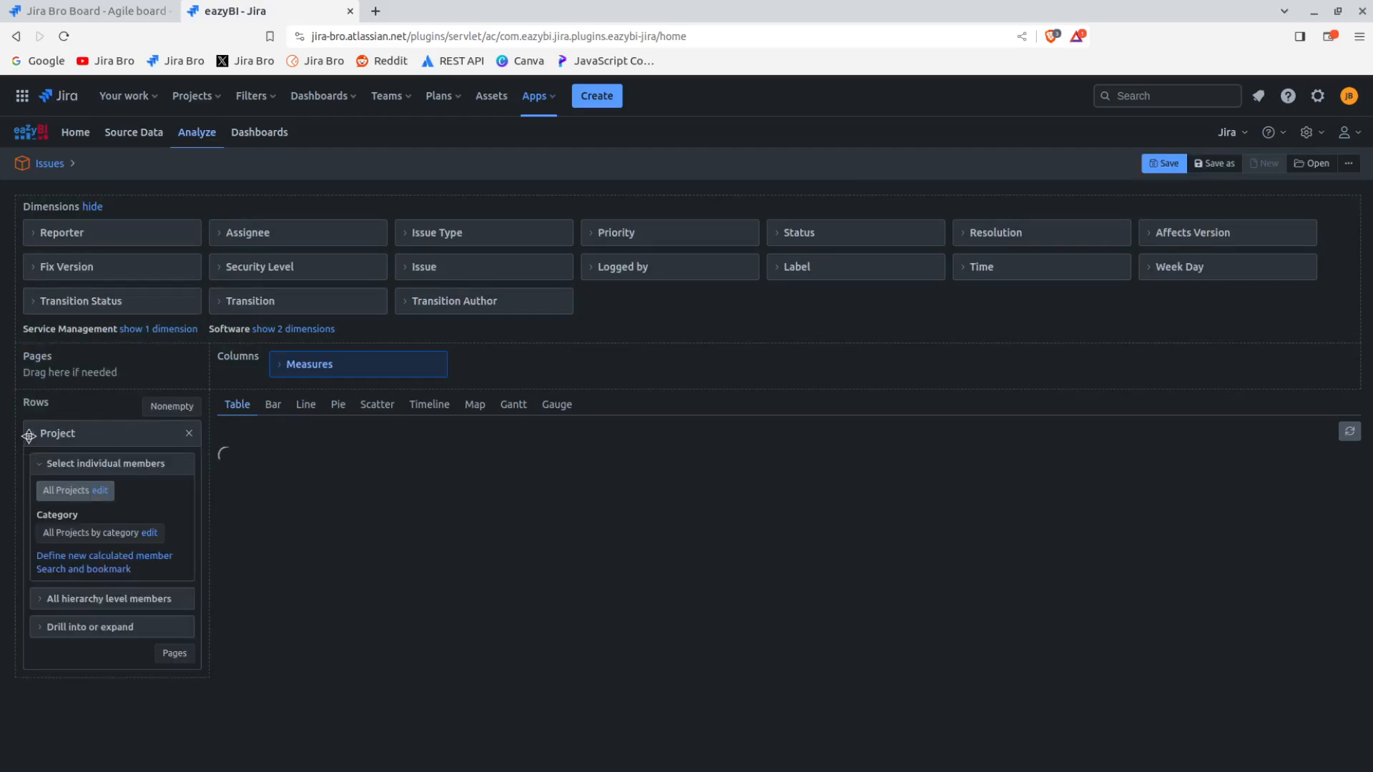
left_click(29, 435)
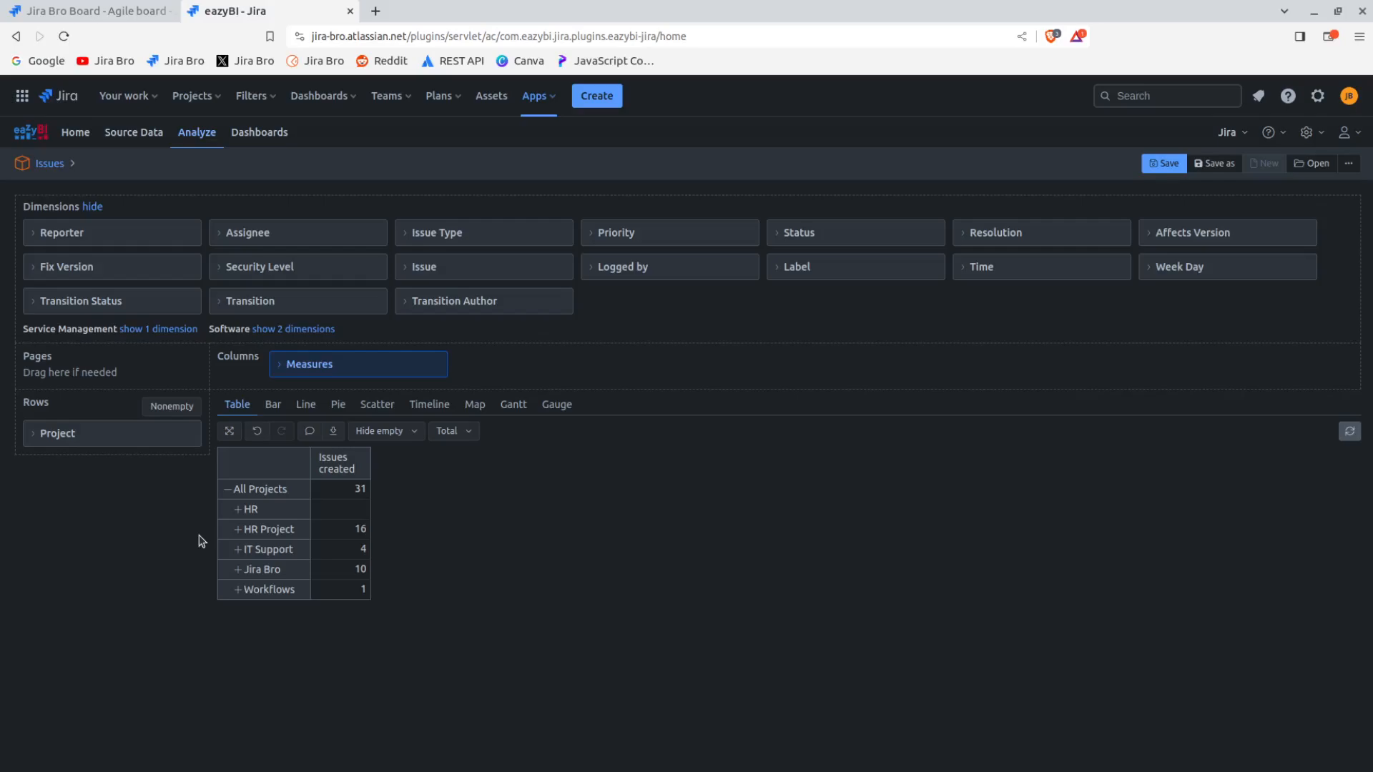
Show the created issues per project as a bar chart and look over its bars
left_click(274, 404)
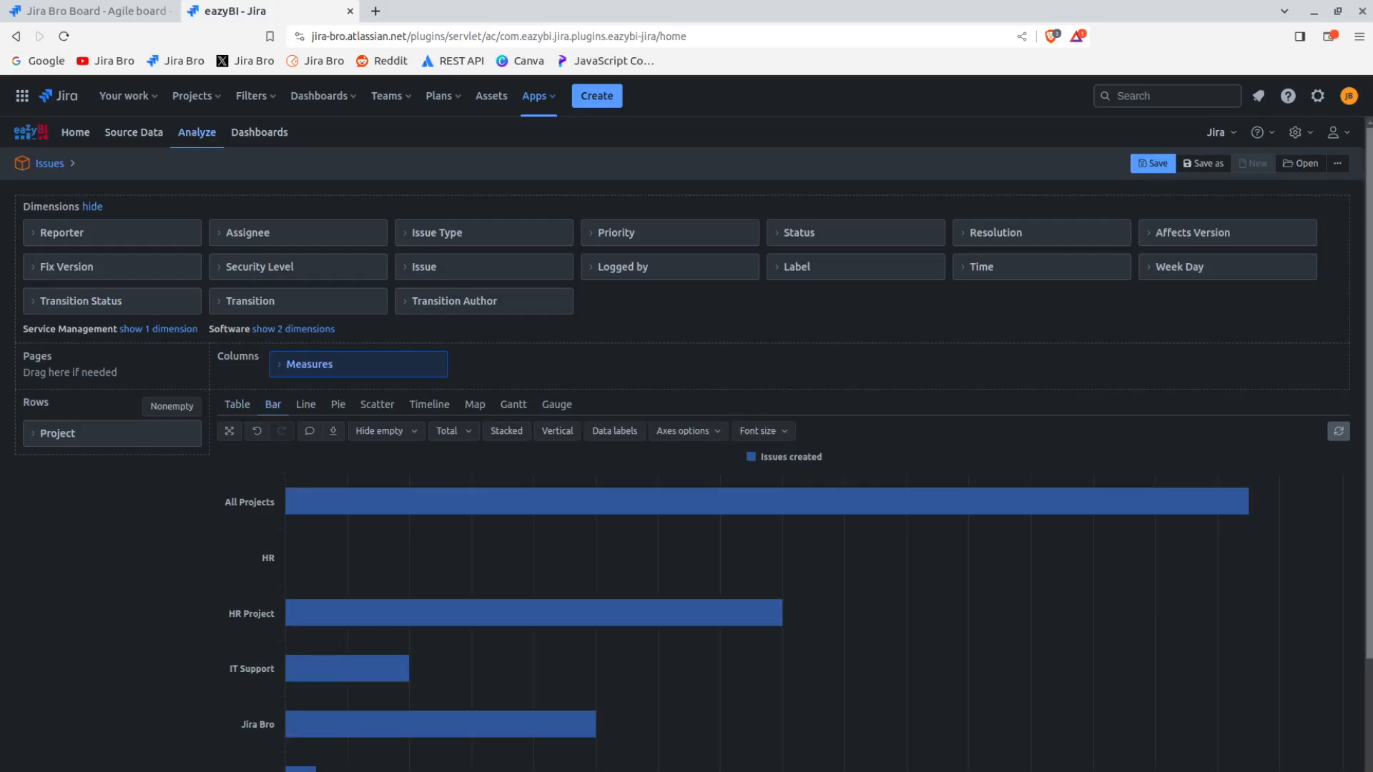
scroll(1344, 436, "down", 2)
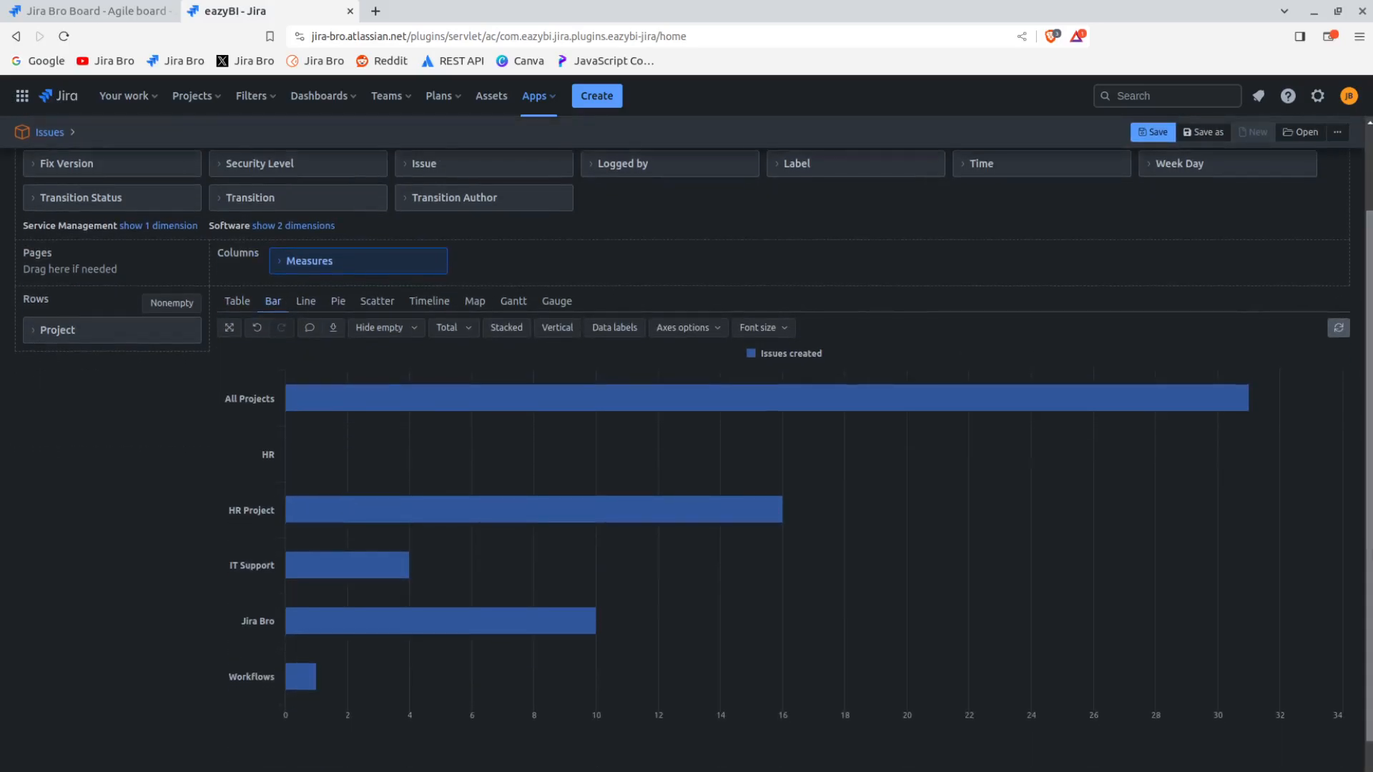
scroll(686, 443, "up", 2)
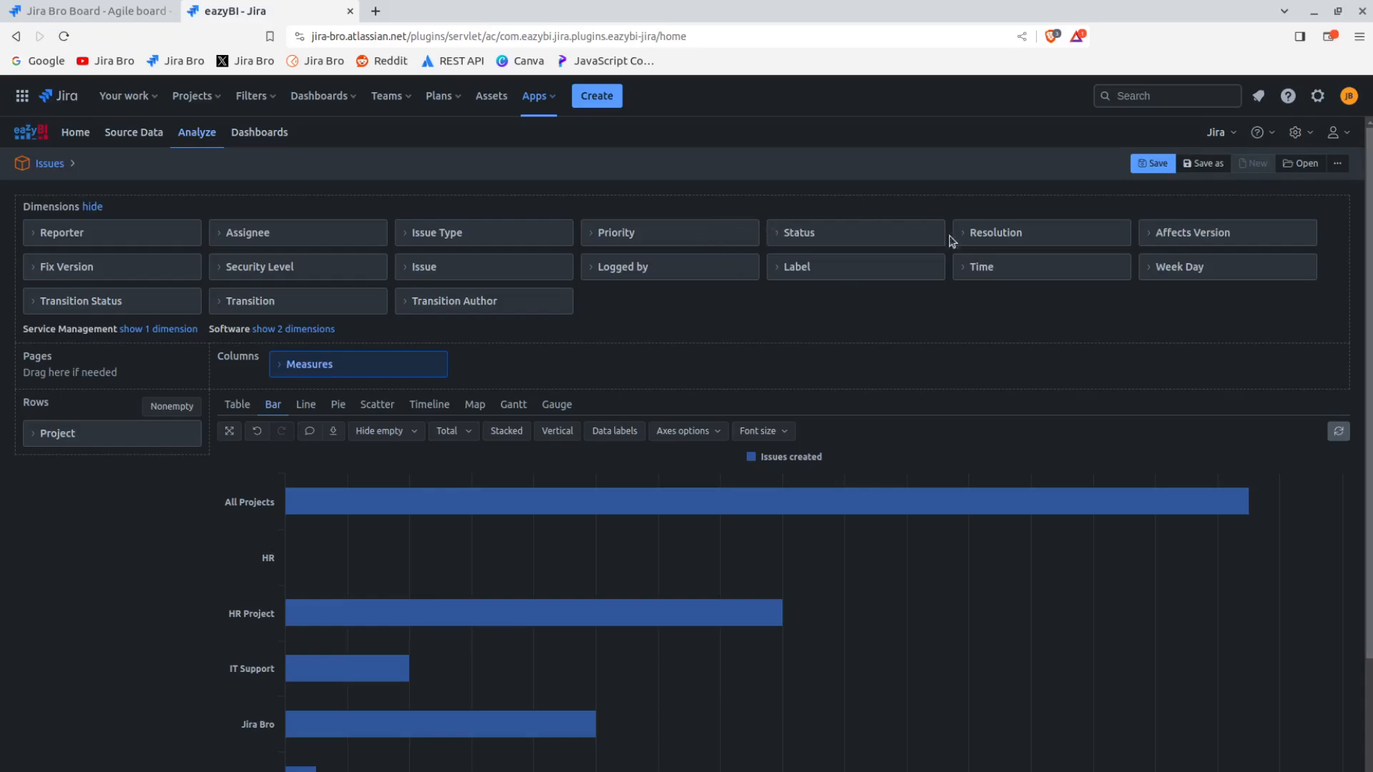
Add the Priority dimension to the report's rows below Project and view the bar chart
left_click_drag(714, 233, 160, 457)
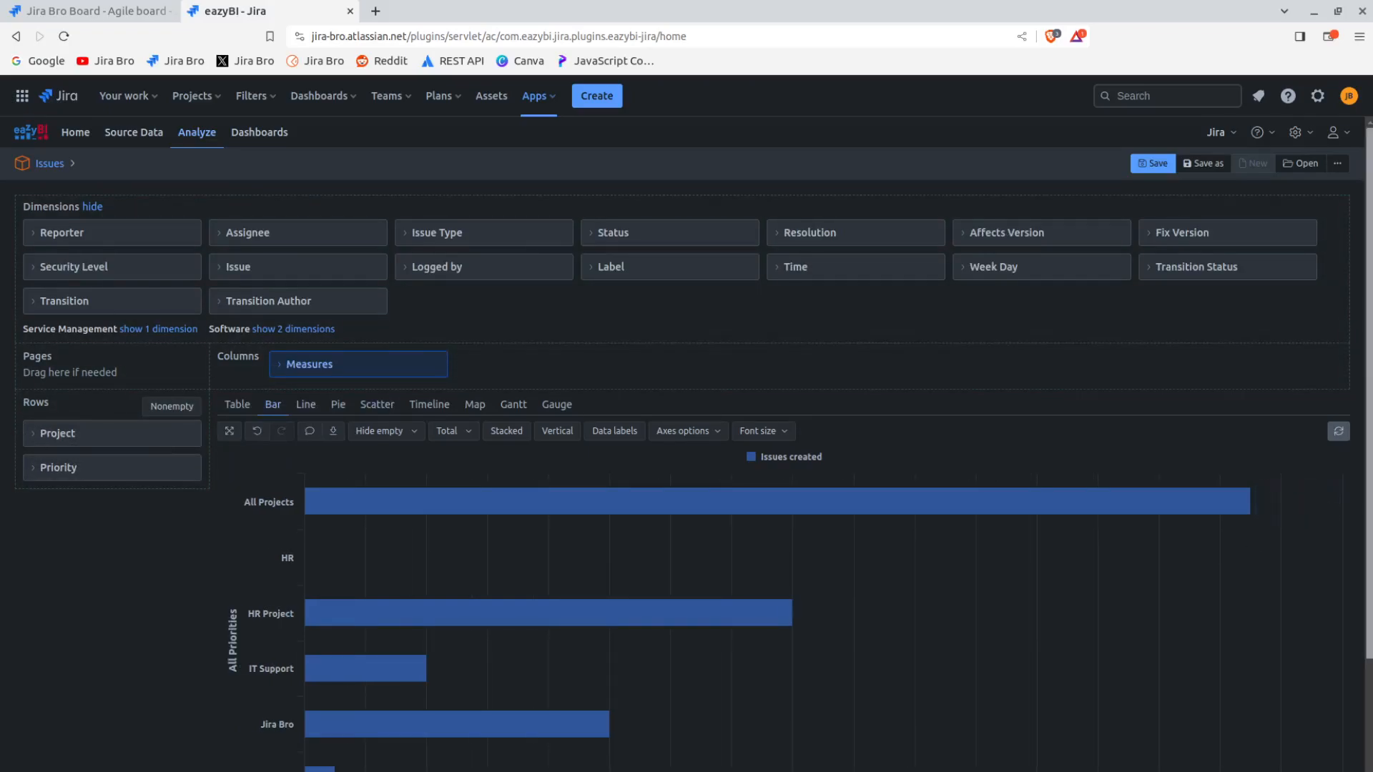
scroll(1365, 661, "down", 2)
left_click_drag(1366, 662, 1364, 679)
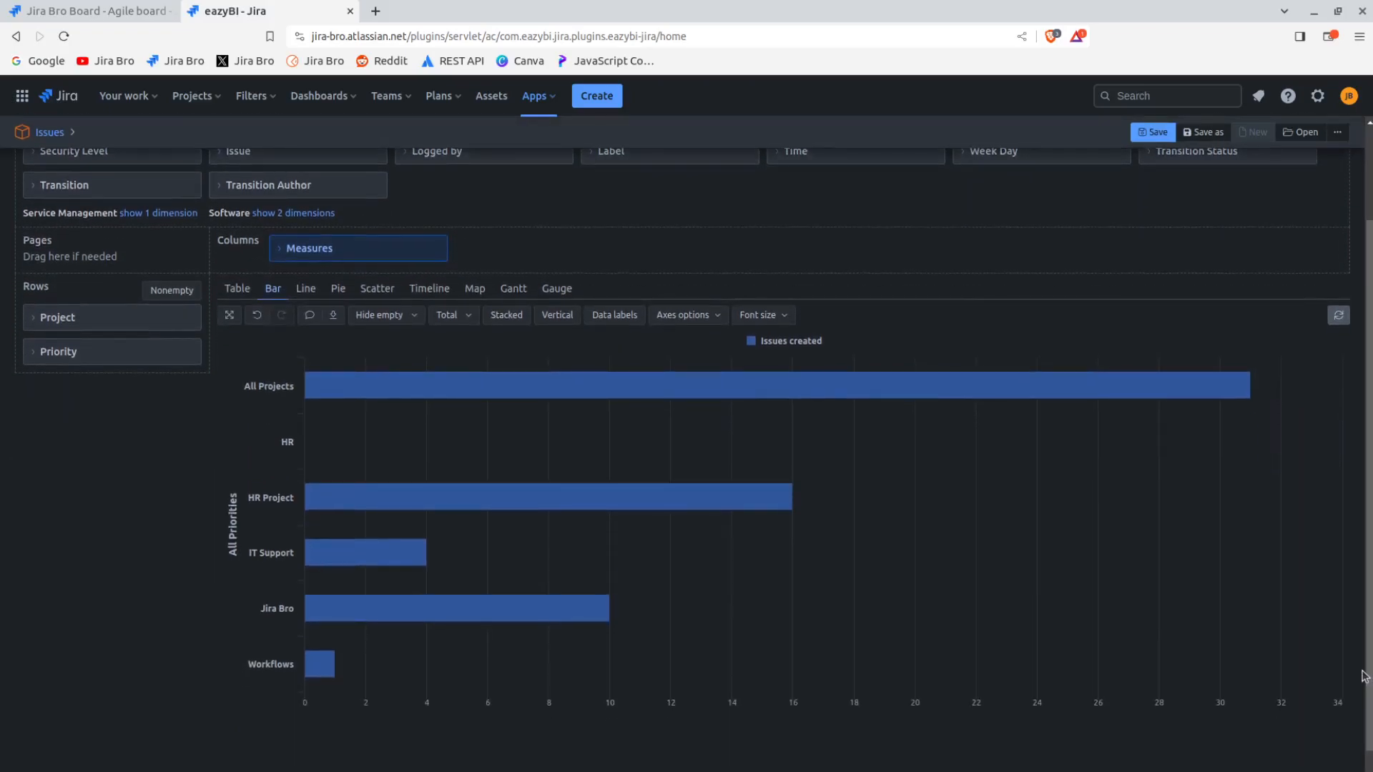
Check the Priority dimension's individual member options and the rename dialog for All Priorities, leaving the name as is
left_click(33, 355)
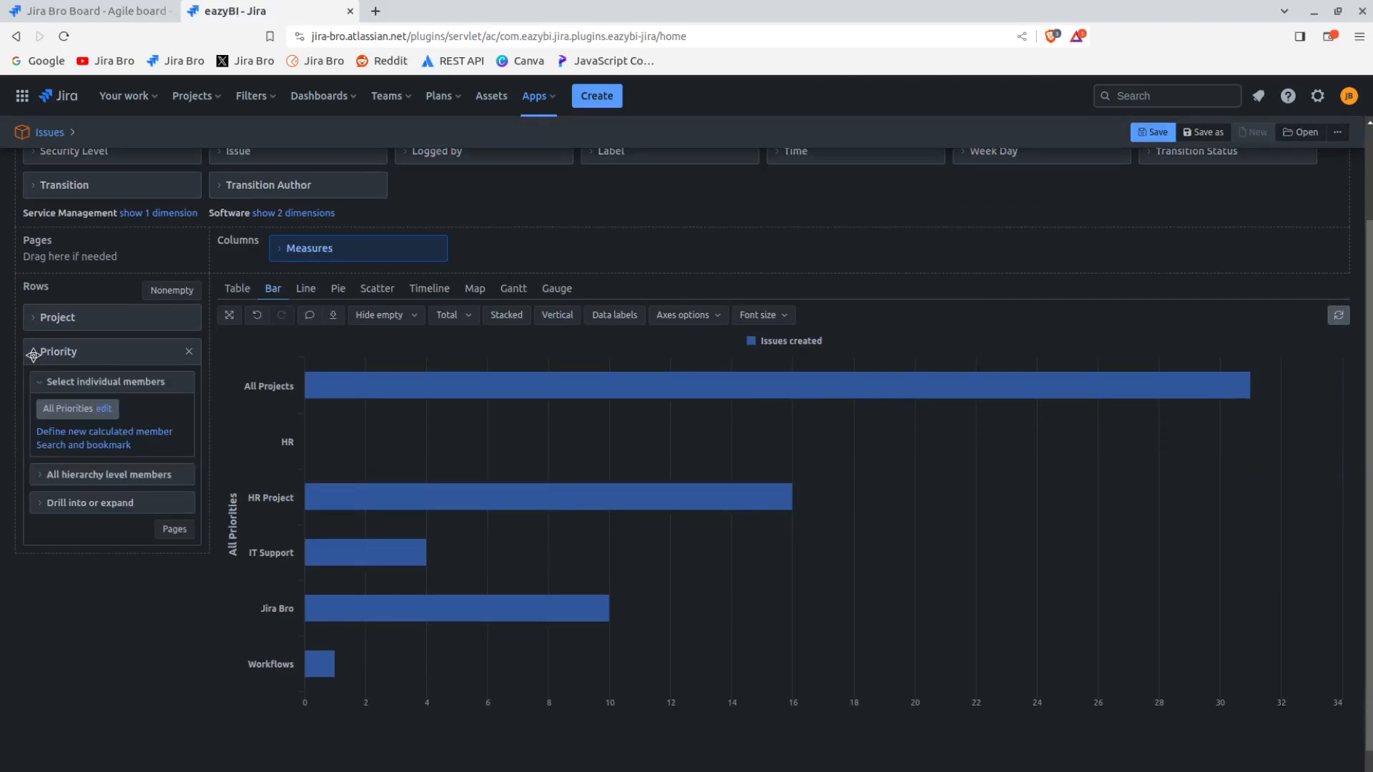
left_click(103, 408)
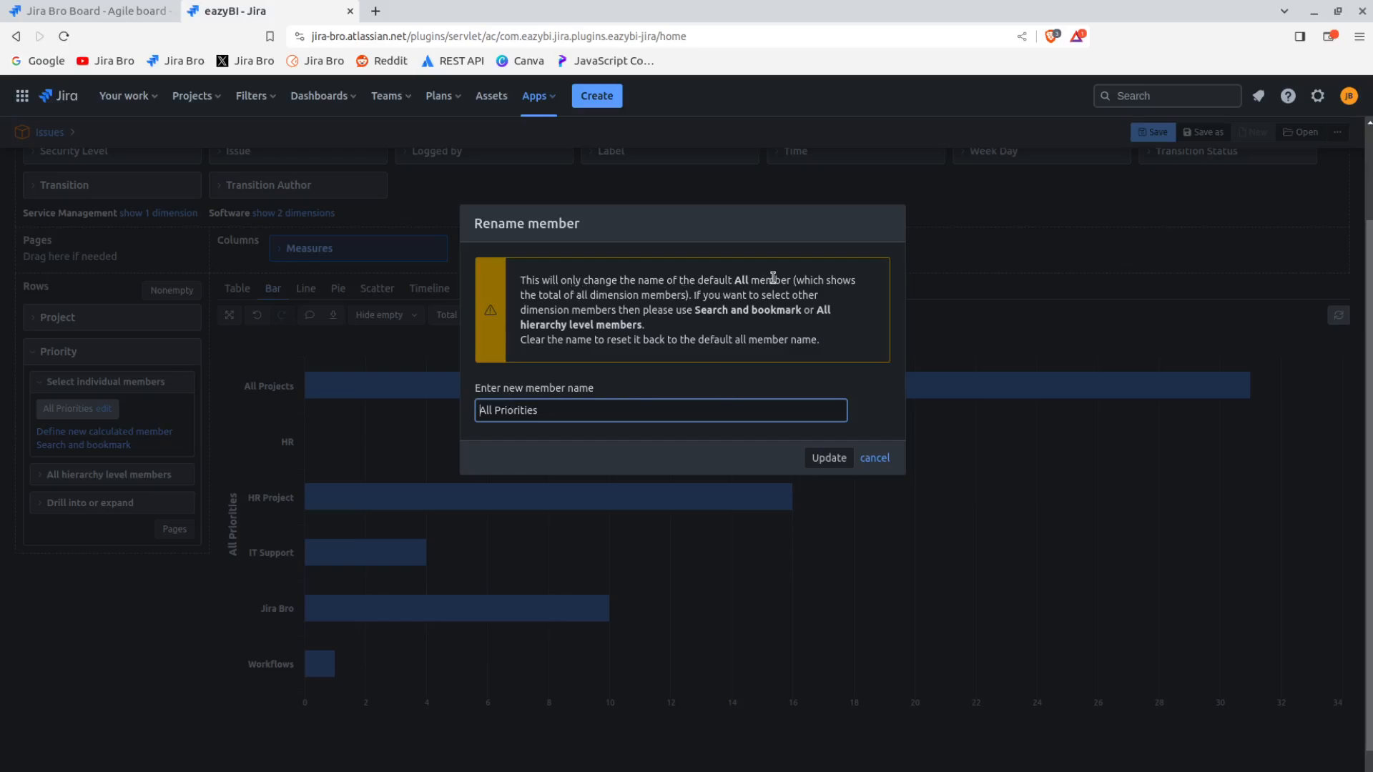
left_click(874, 458)
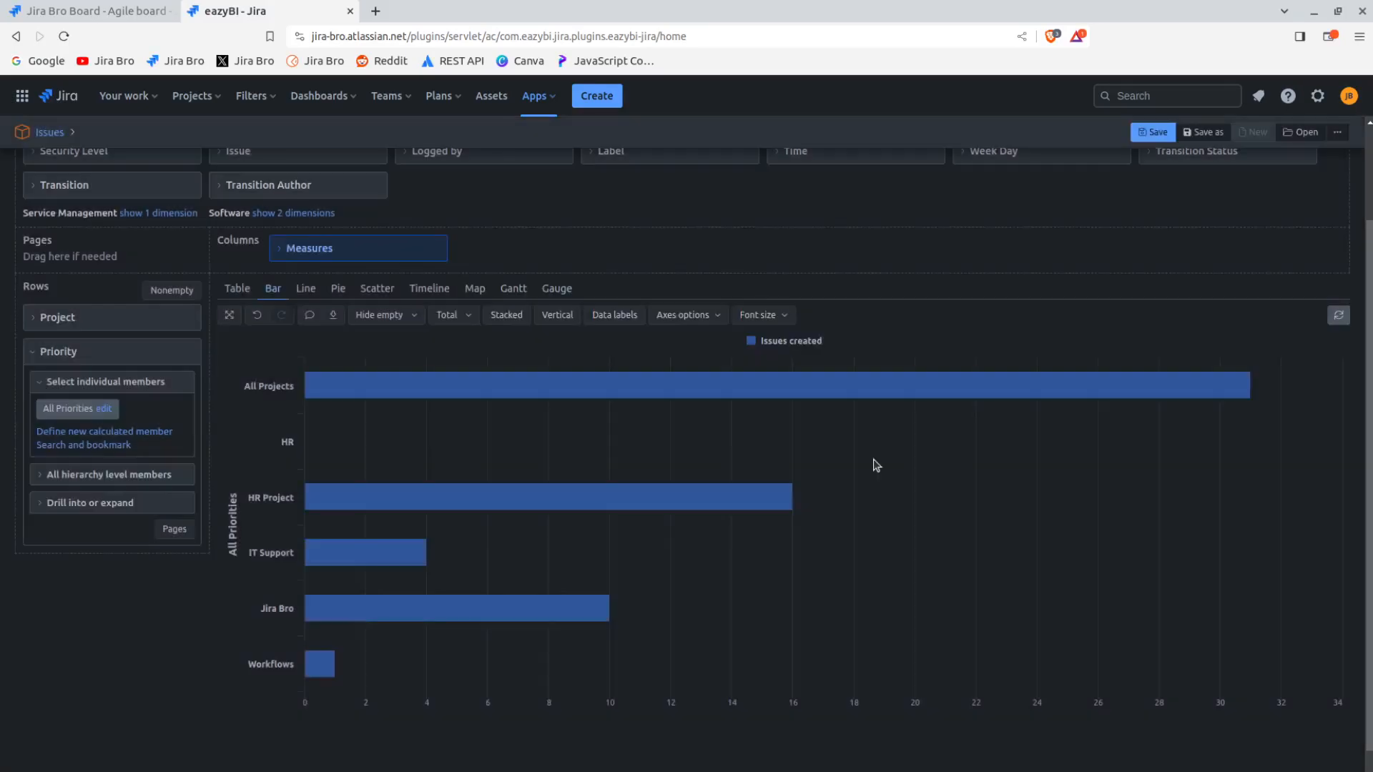
left_click(37, 386)
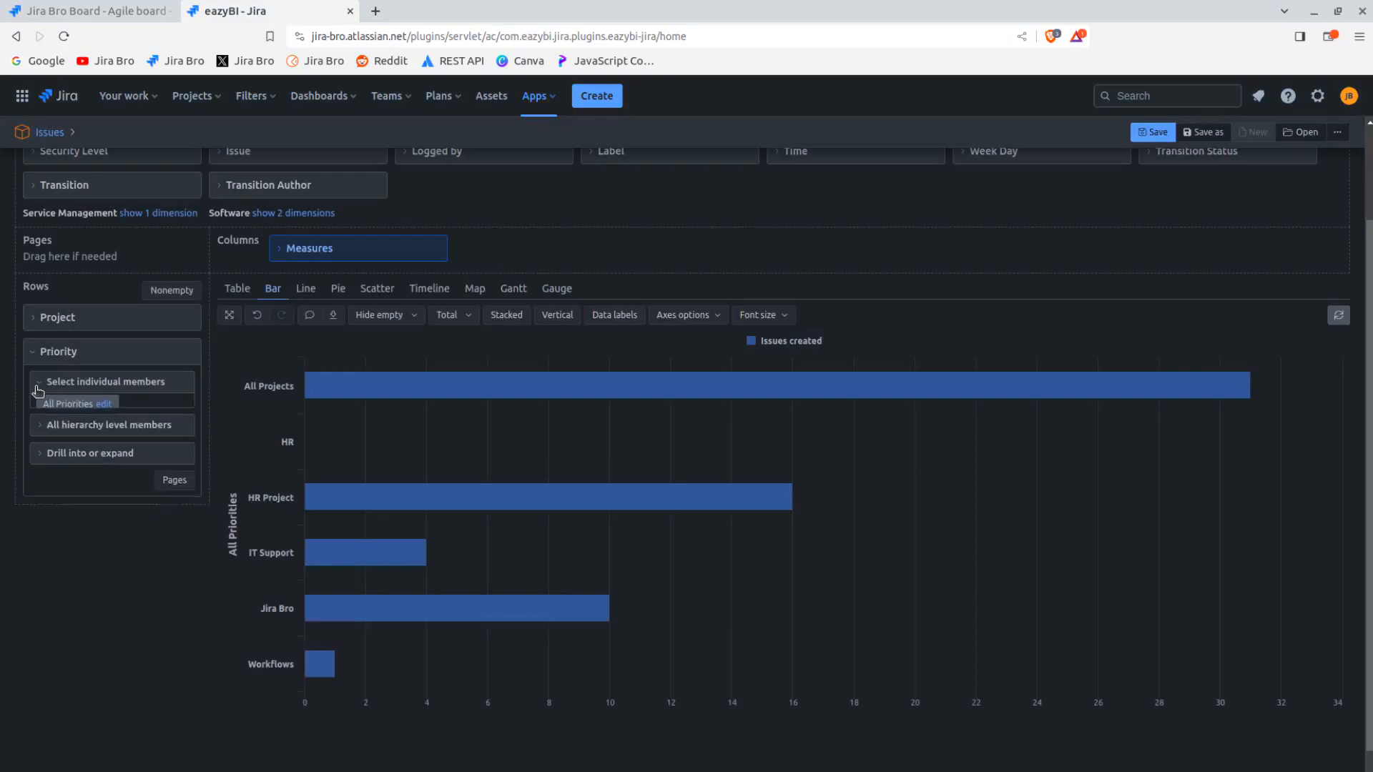
Move the Priority dimension from rows to pages and filter the chart by Medium, followed by High priority
mouse_move(96, 352)
left_mouse_down()
mouse_move(112, 210)
mouse_move(86, 365)
mouse_move(86, 264)
mouse_move(121, 208)
mouse_move(75, 330)
mouse_move(98, 355)
mouse_move(93, 371)
mouse_move(101, 338)
left_mouse_up()
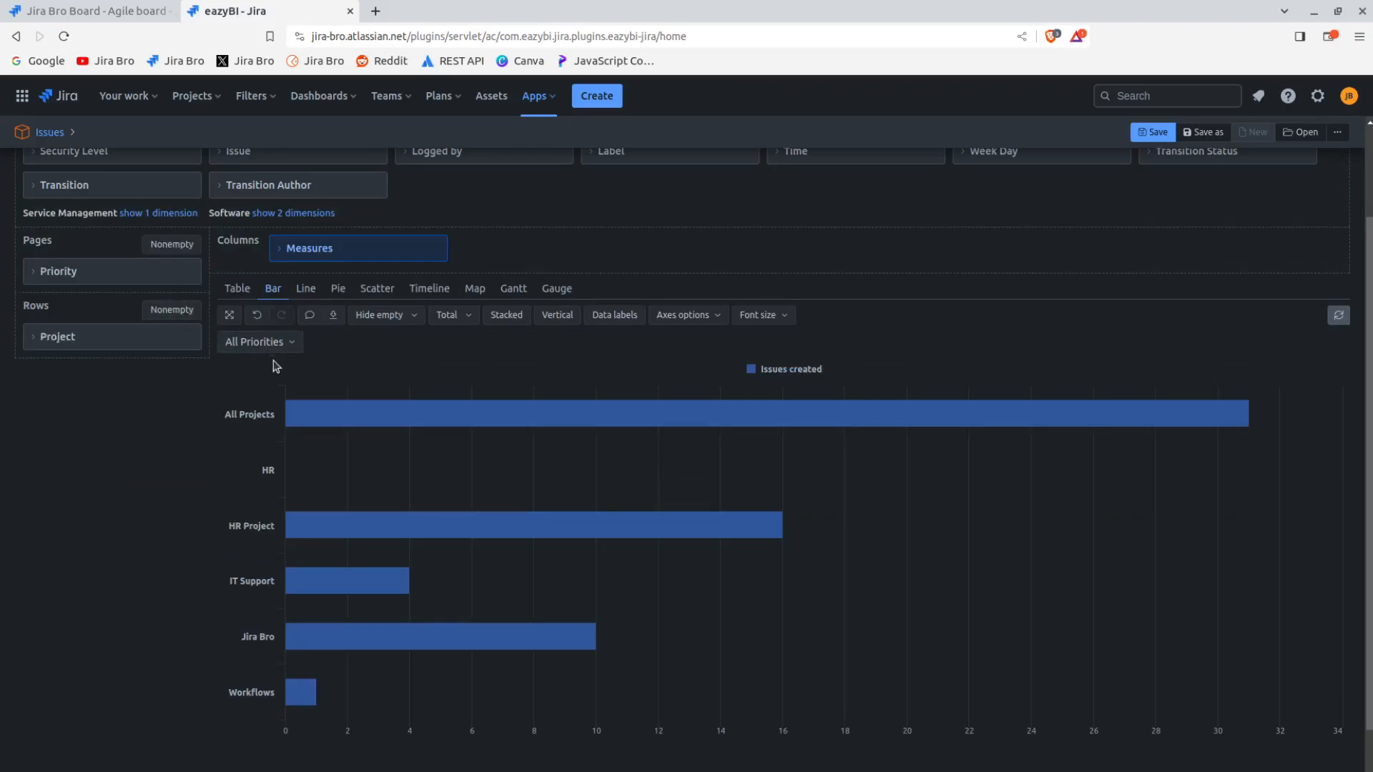
left_click(301, 349)
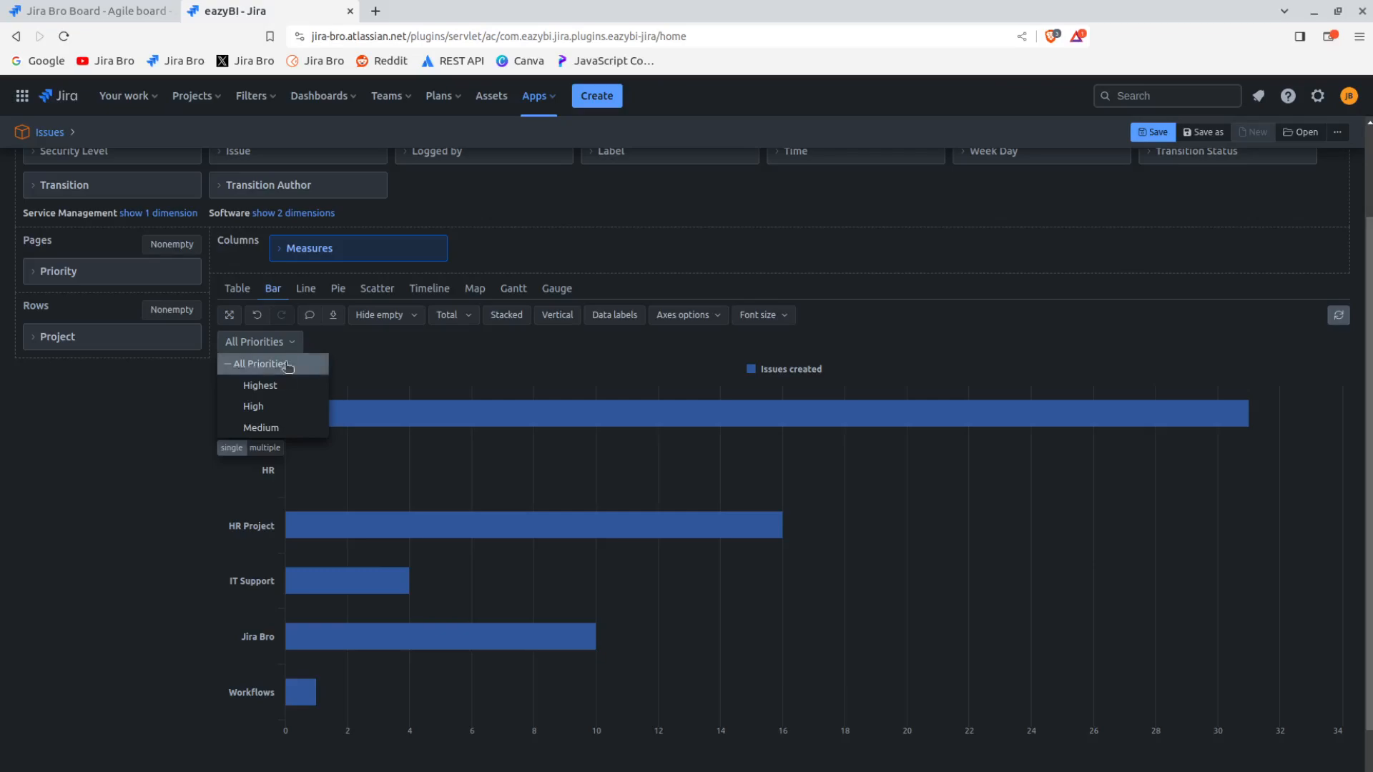
left_click(259, 428)
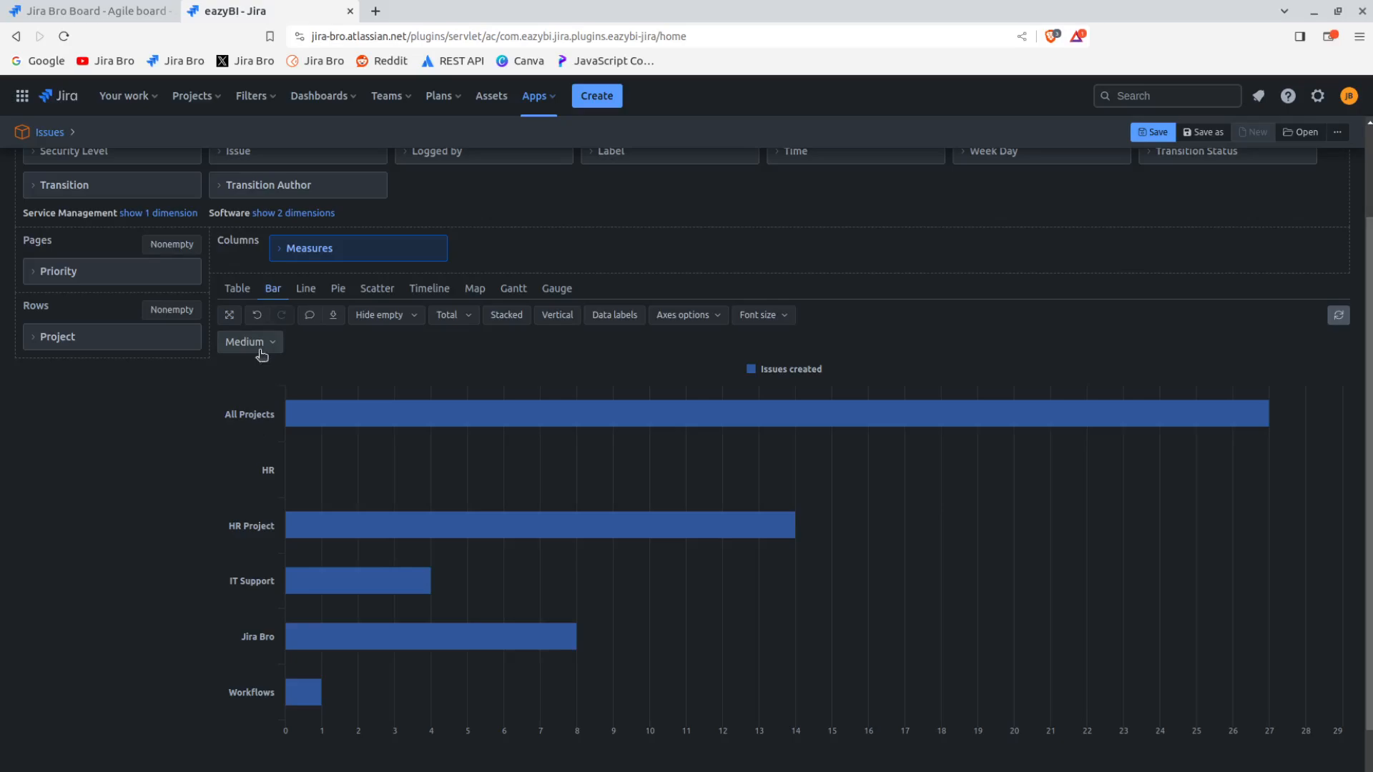
left_click(259, 346)
left_click(254, 406)
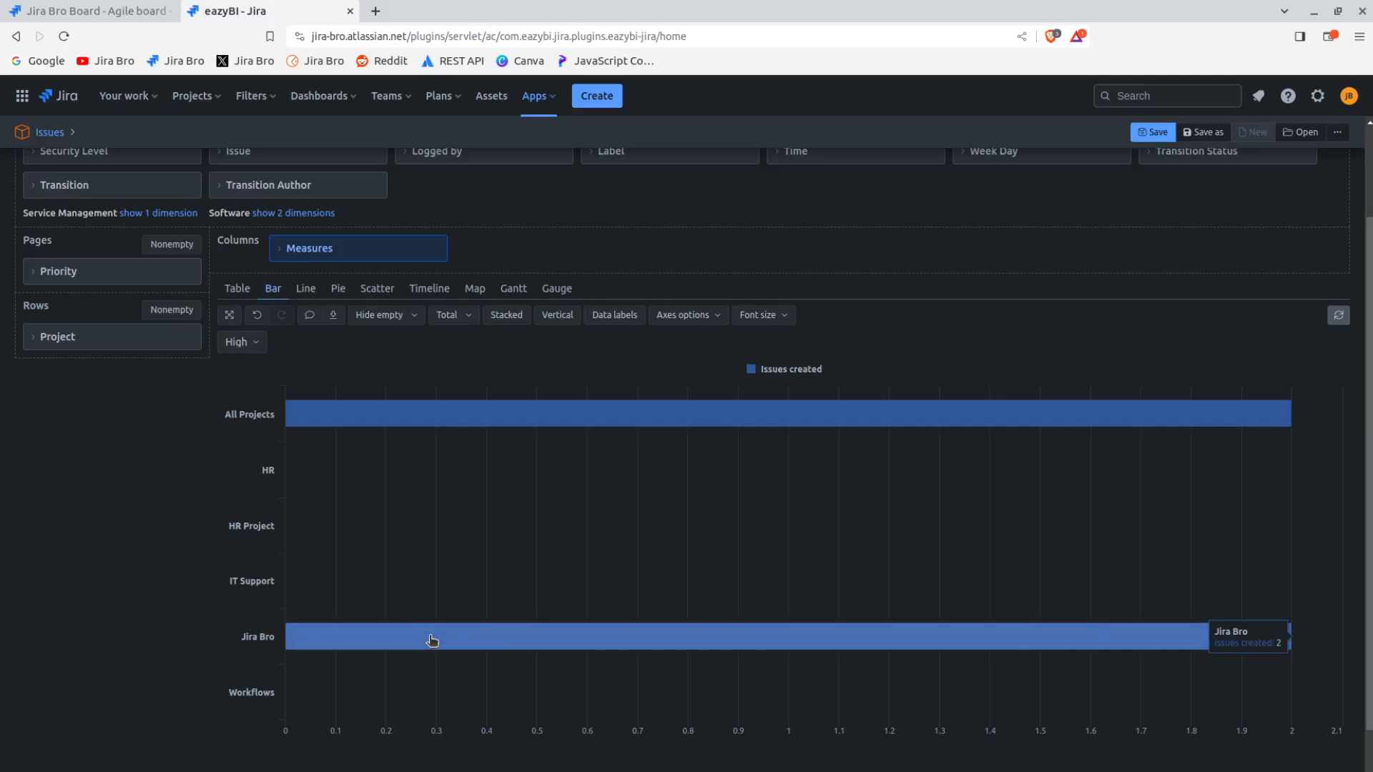
Add the Status dimension to the pages below Priority and filter the chart to Done status across All Priorities
scroll(687, 428, "up", 3)
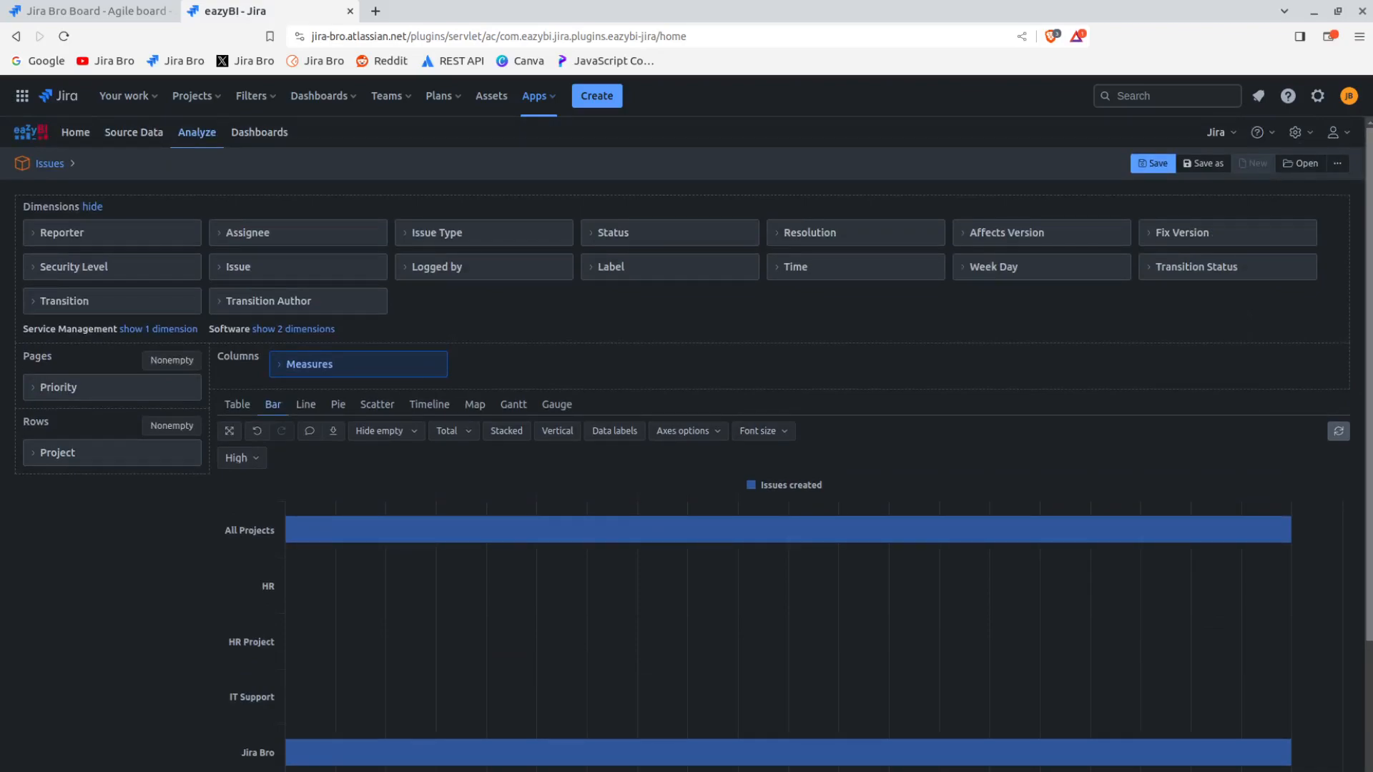
left_click_drag(617, 243, 122, 416)
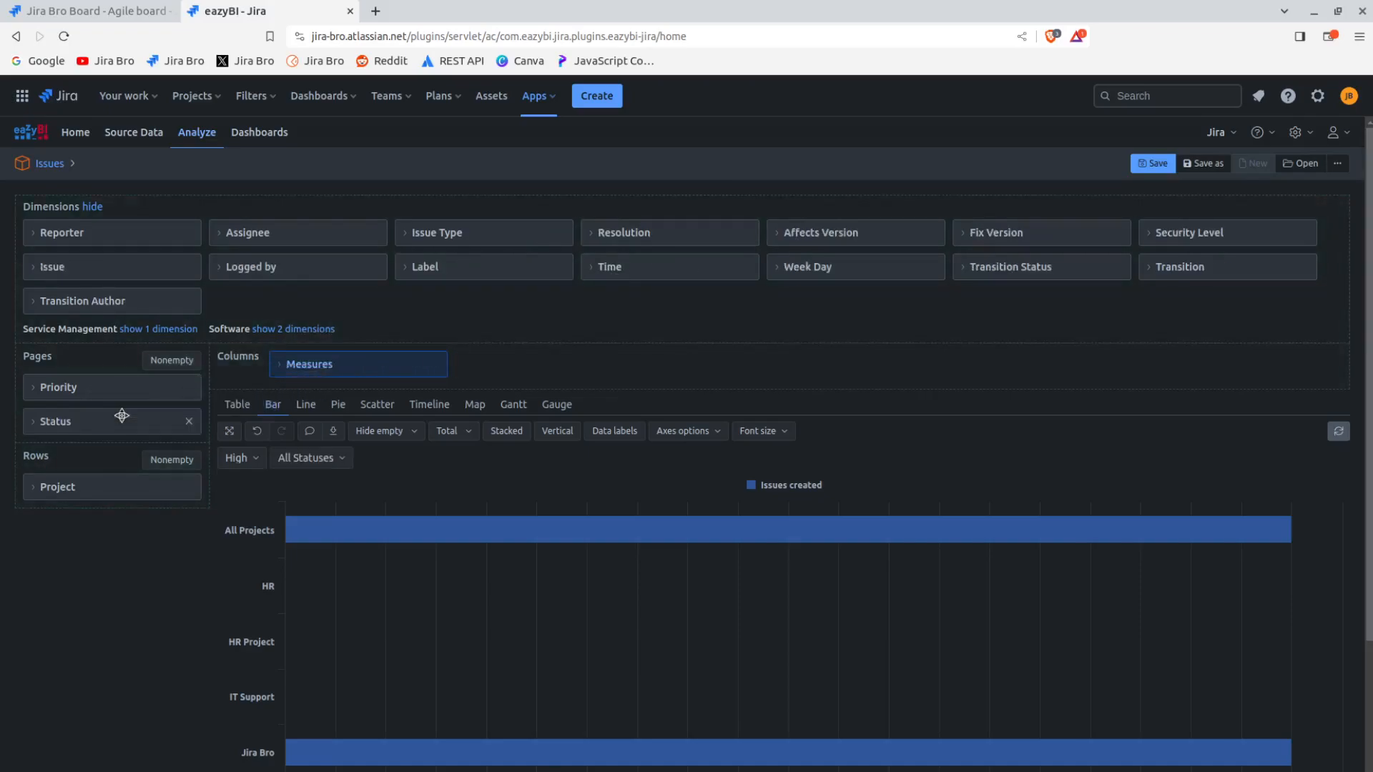
left_click(301, 462)
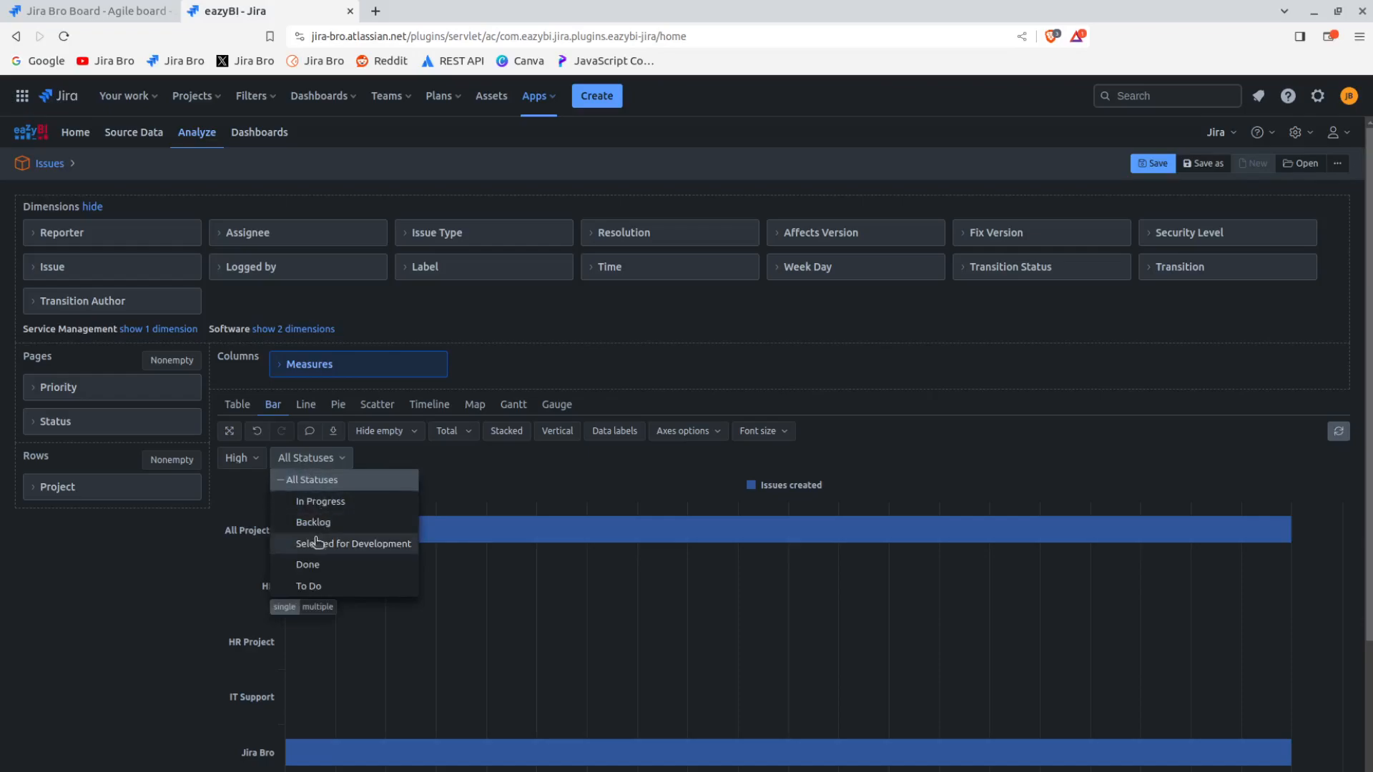
left_click(308, 565)
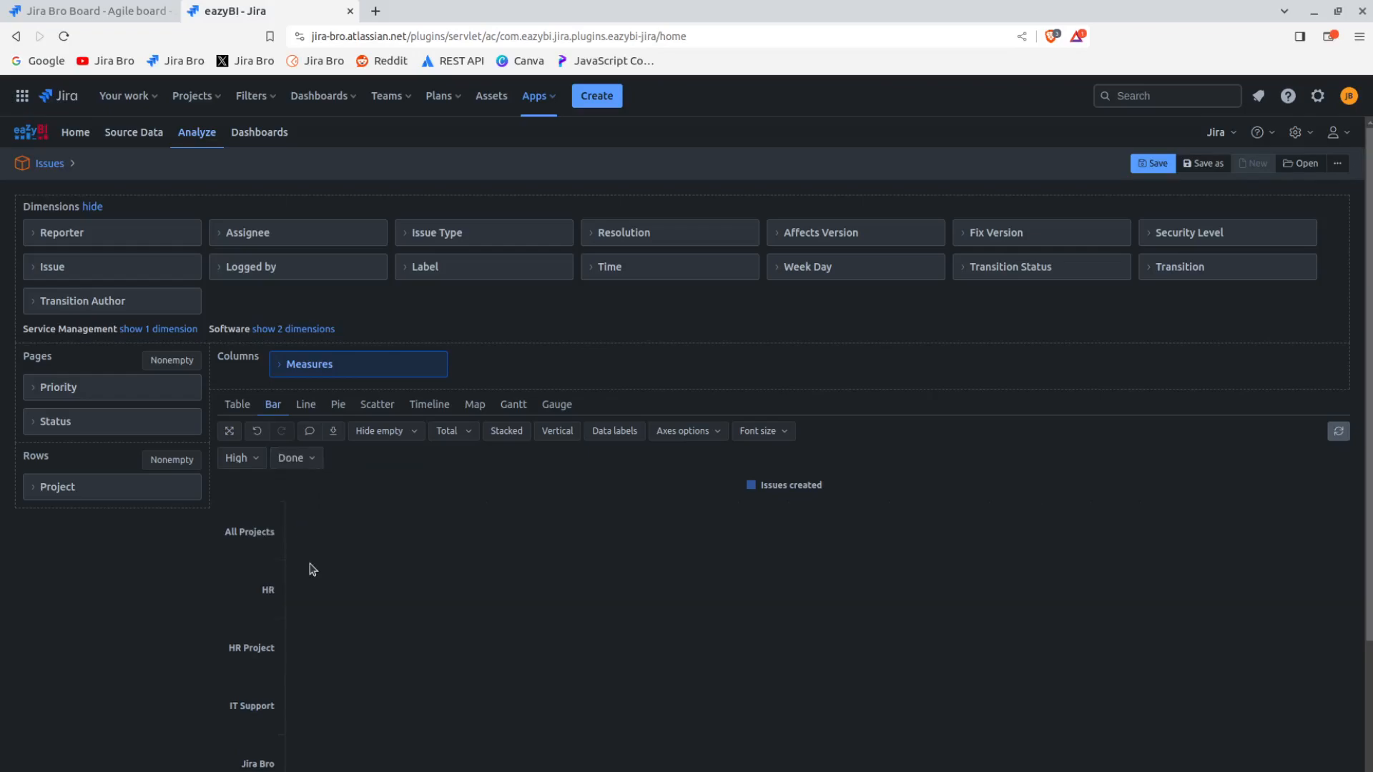
left_click(235, 461)
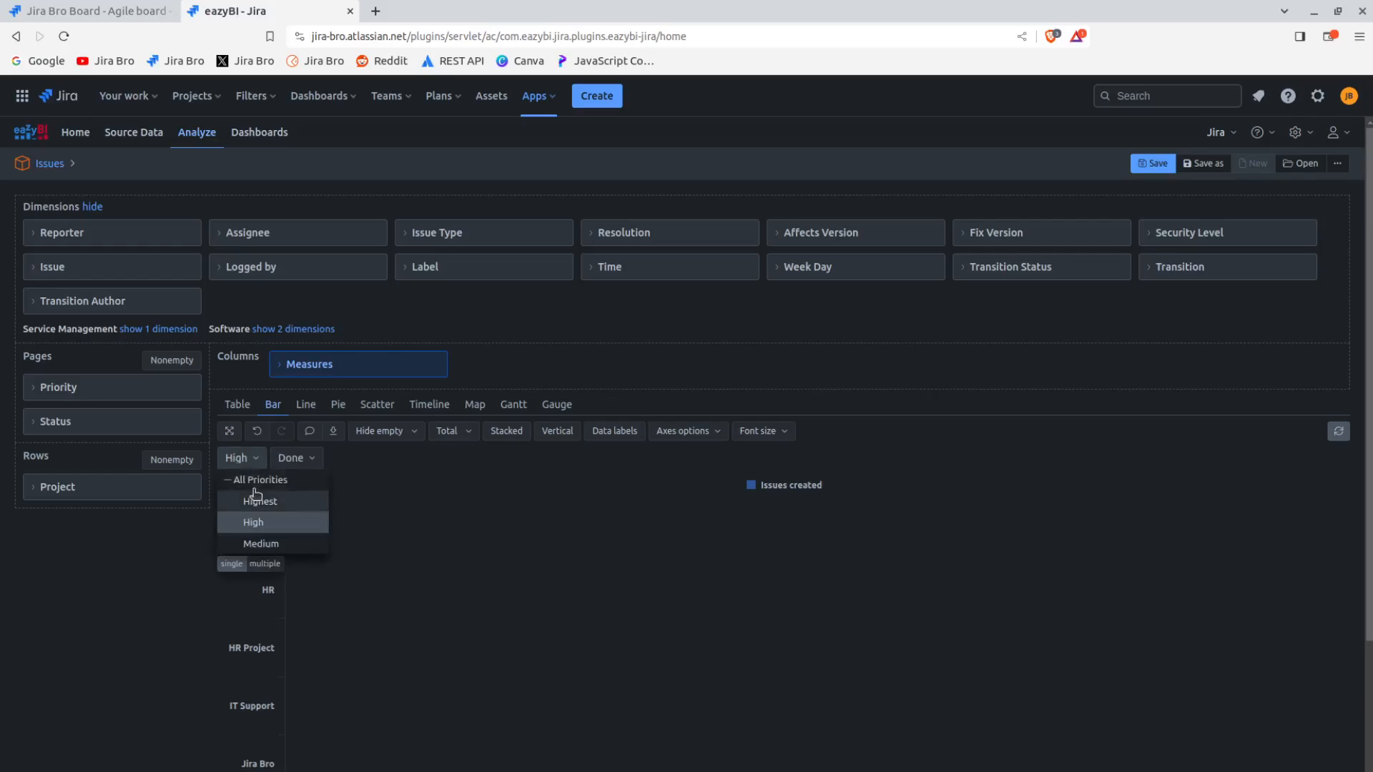
left_click(260, 482)
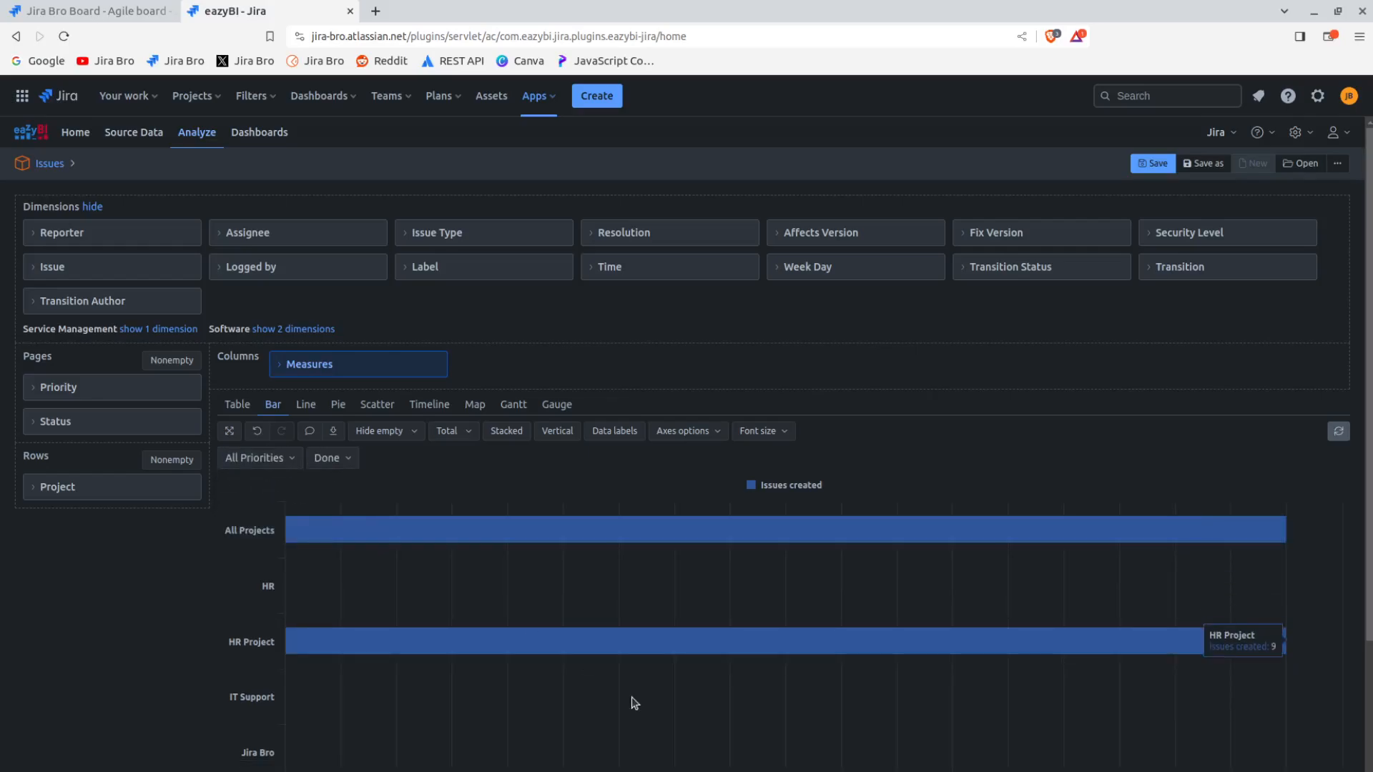
mouse_move(849, 645)
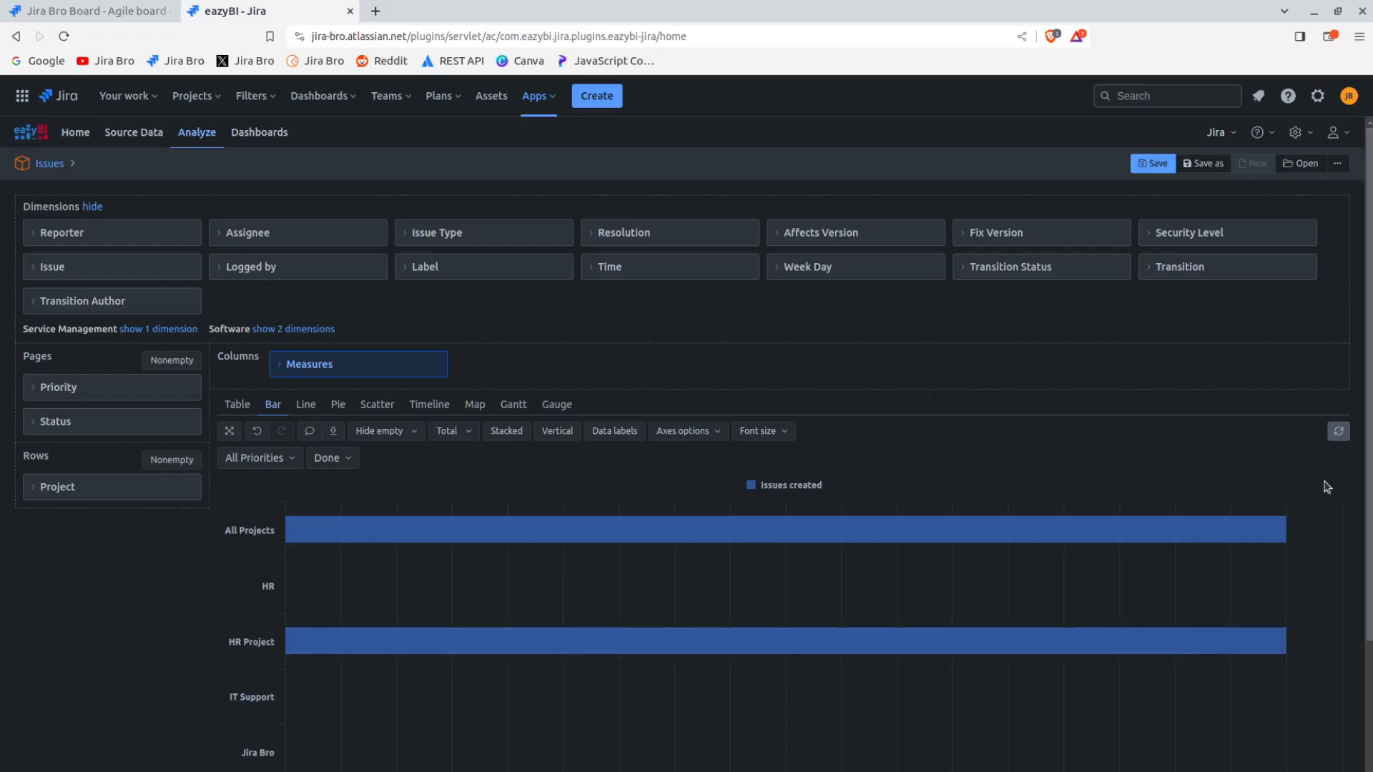
View the filtered report as pie, line and bar charts, ending with the table view
left_click(338, 405)
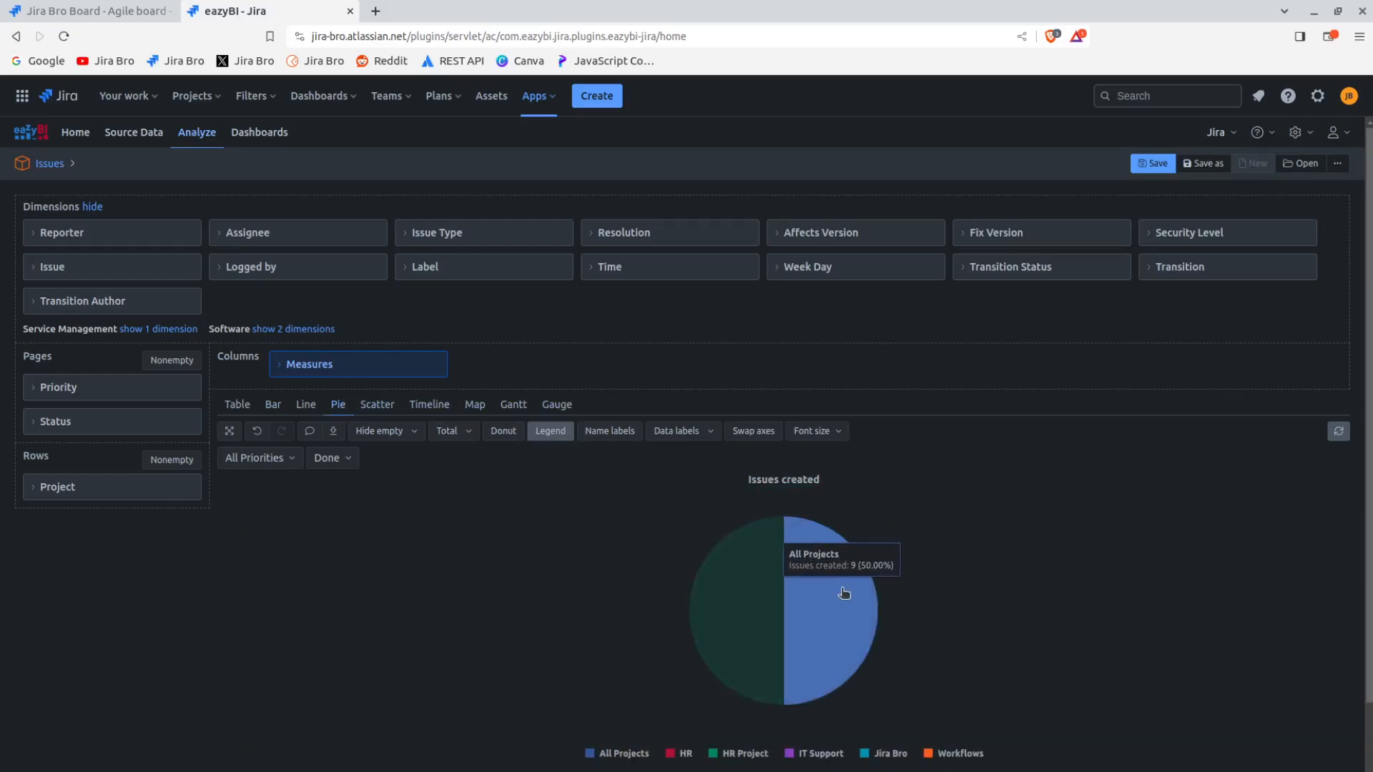
scroll(833, 570, "down", 1)
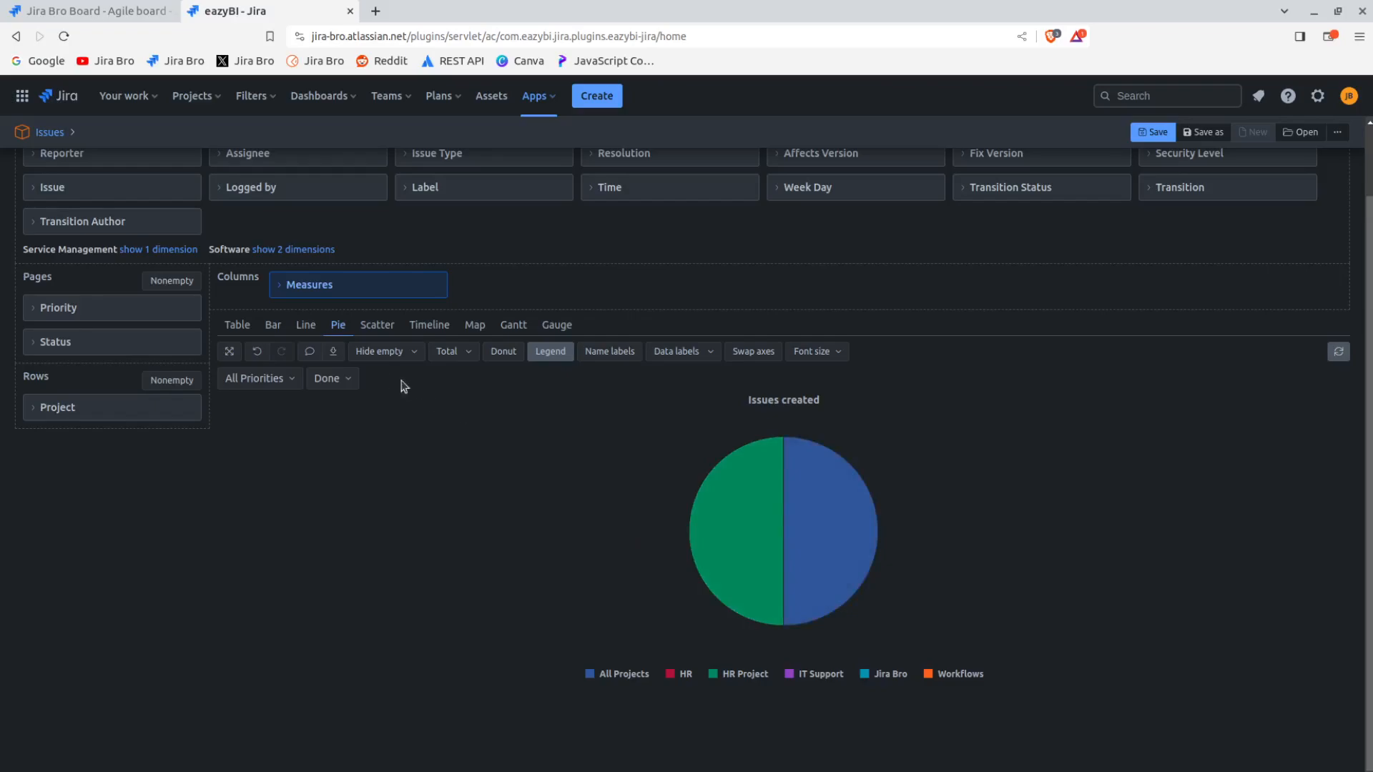
left_click(304, 326)
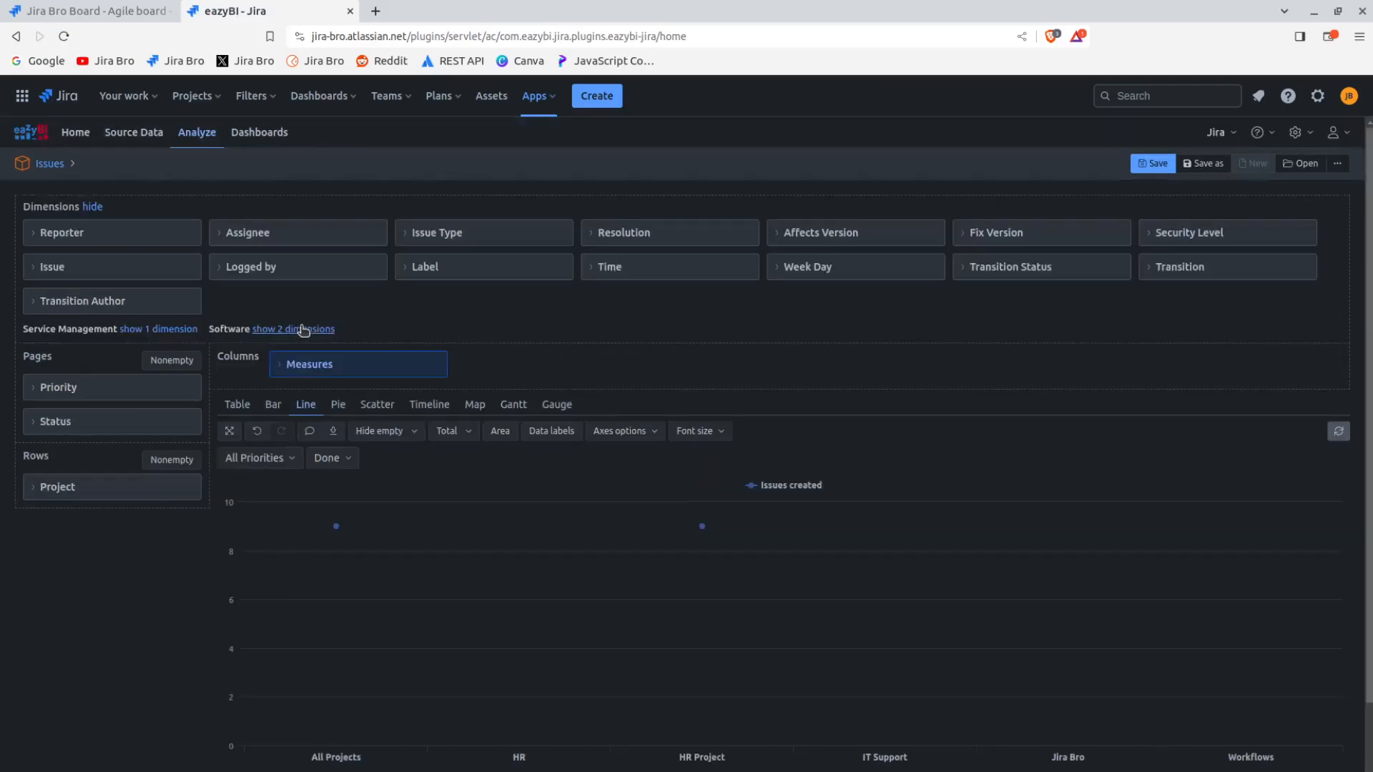
left_click(272, 406)
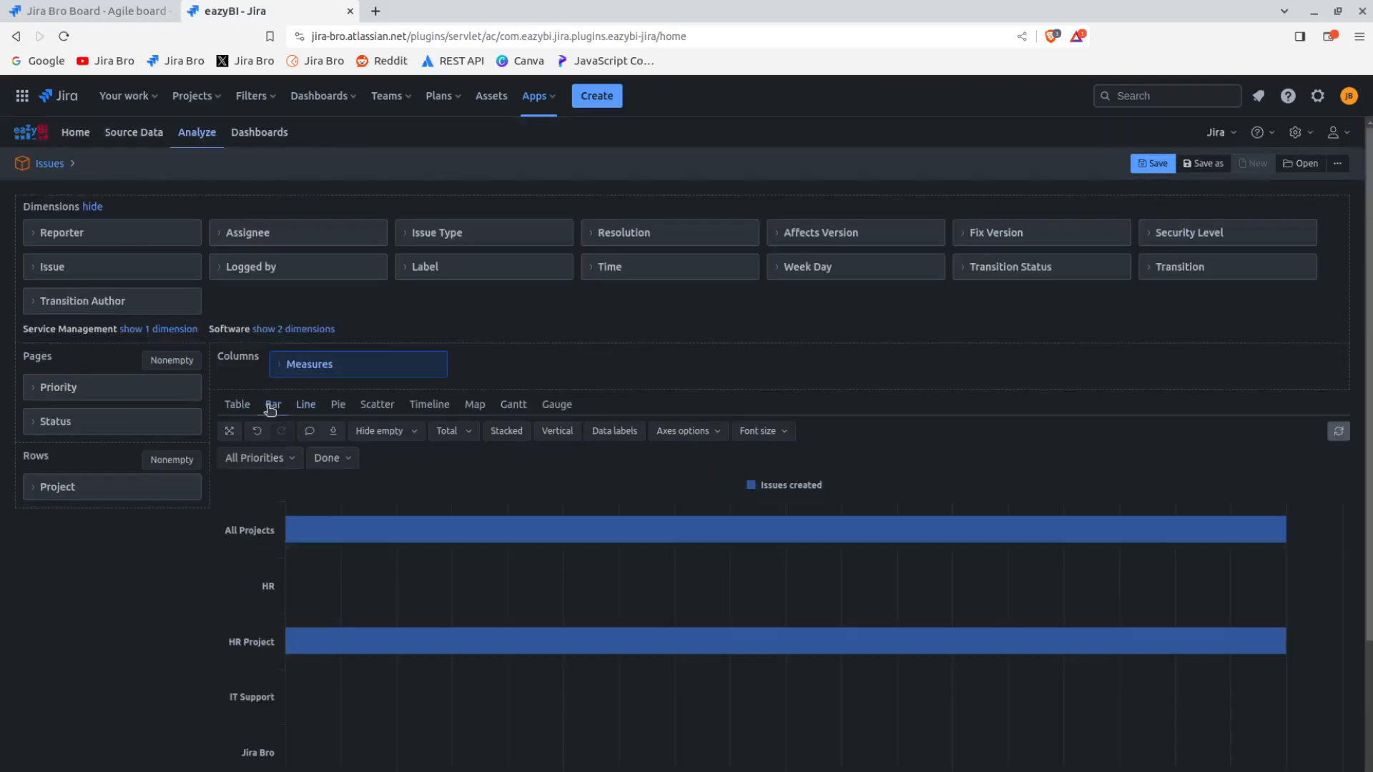
left_click(236, 407)
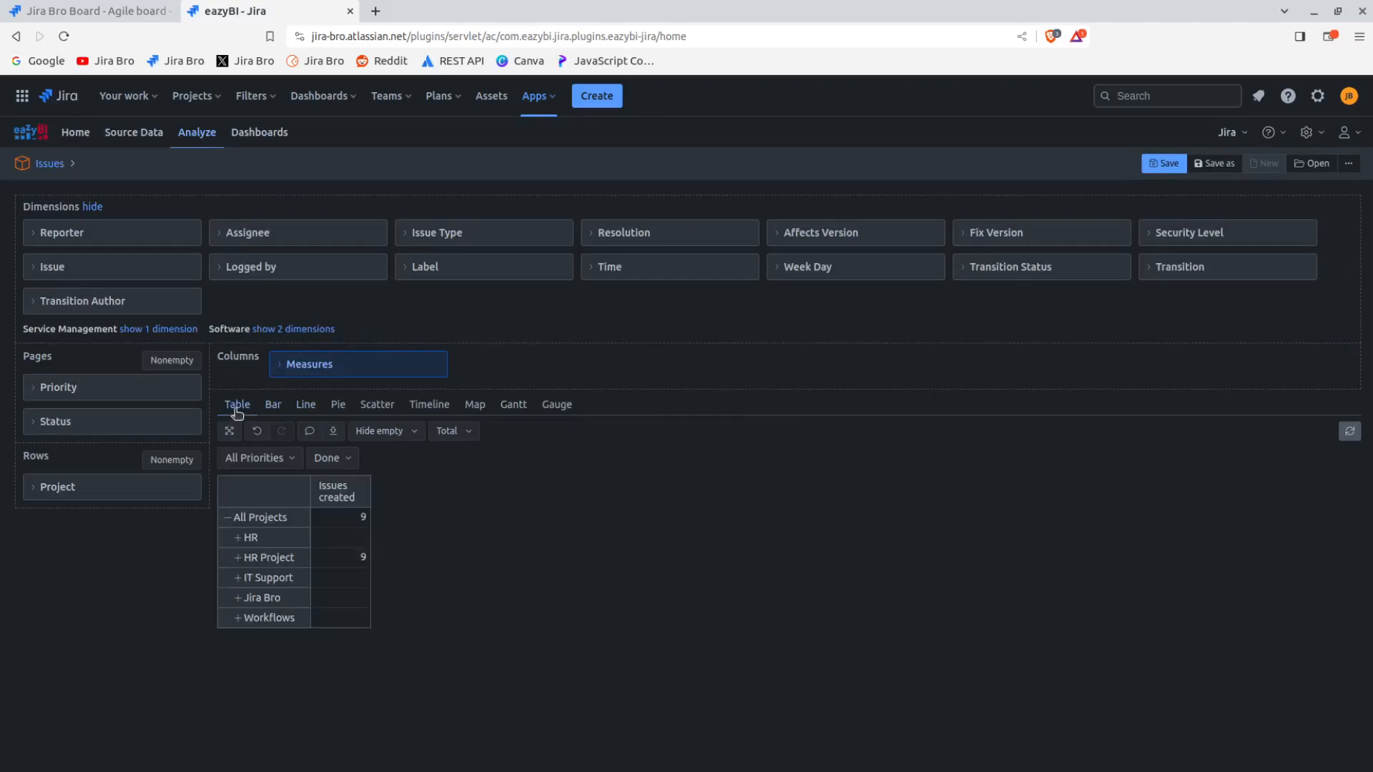